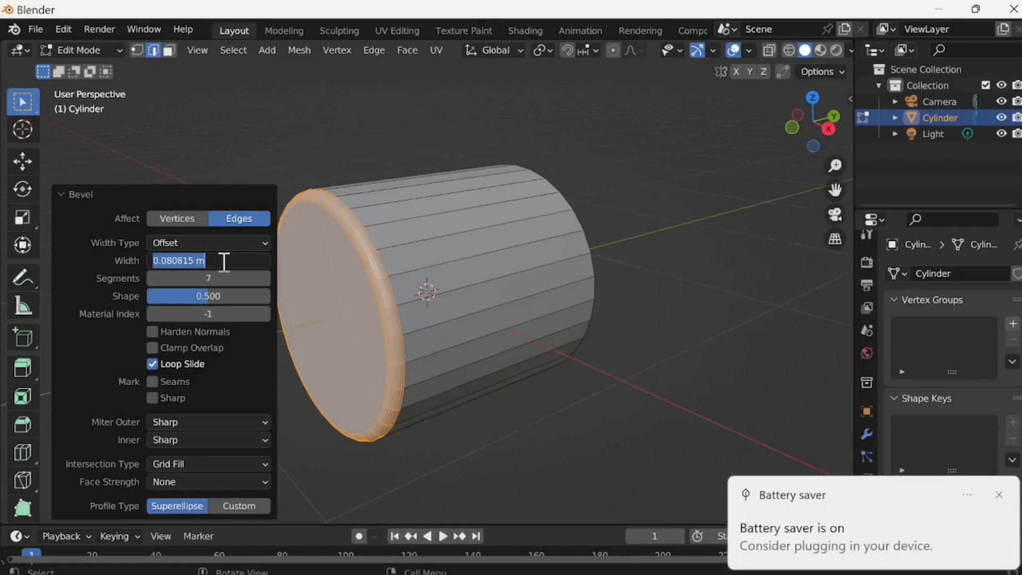
# Set the rim bevel's width to 0.08 m and store the bevelled end in a new vertex group named c1.
pyautogui.press('Return')
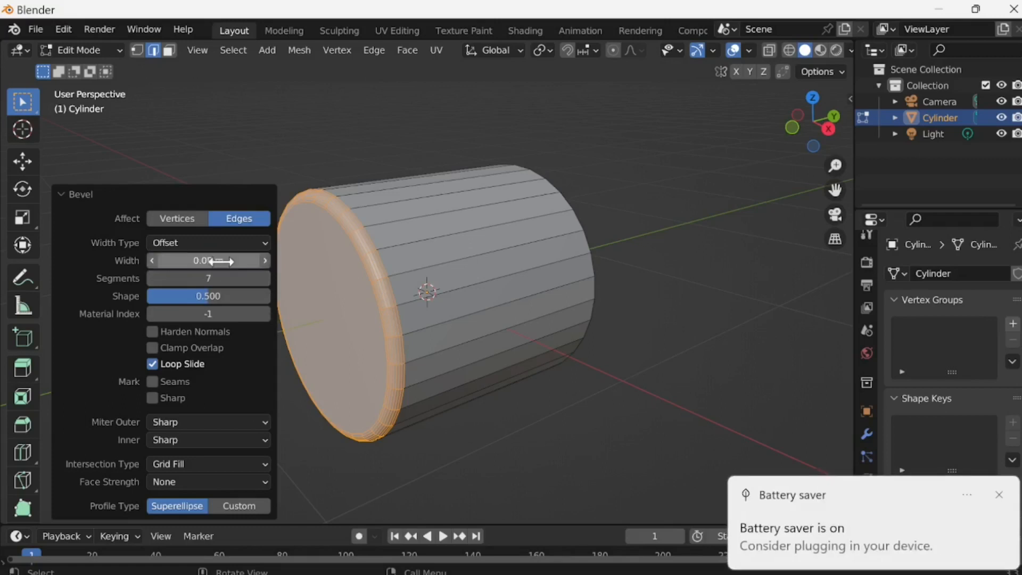
pyautogui.click(1000, 495)
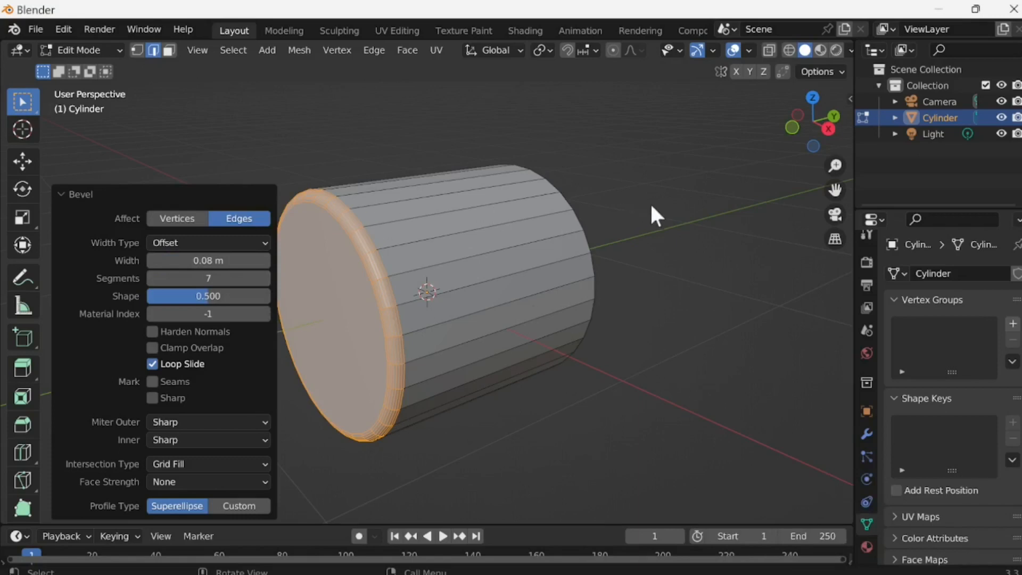
pyautogui.click(1013, 324)
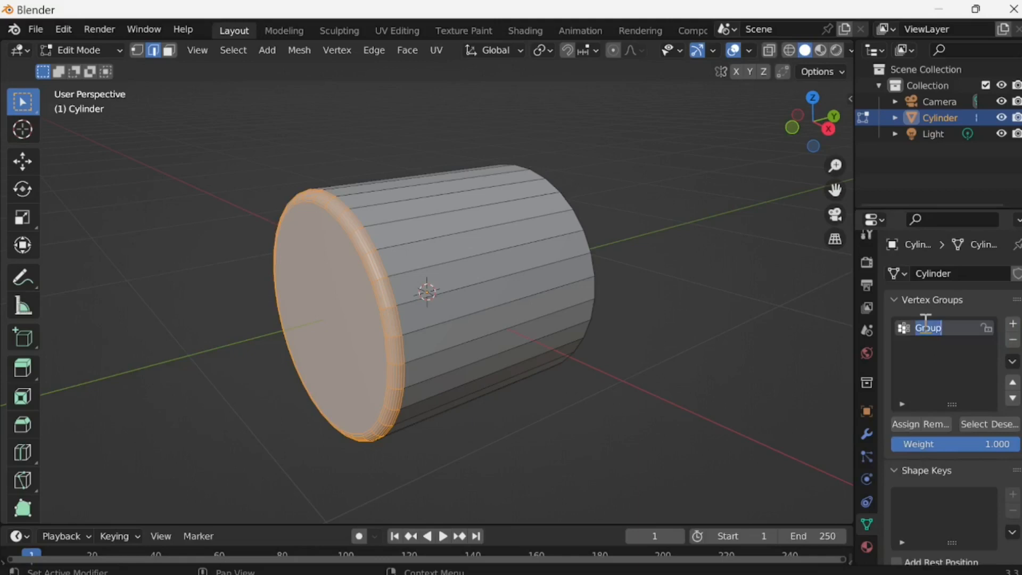
pyautogui.write('c1')
pyautogui.click(1002, 423)
pyautogui.click(975, 422)
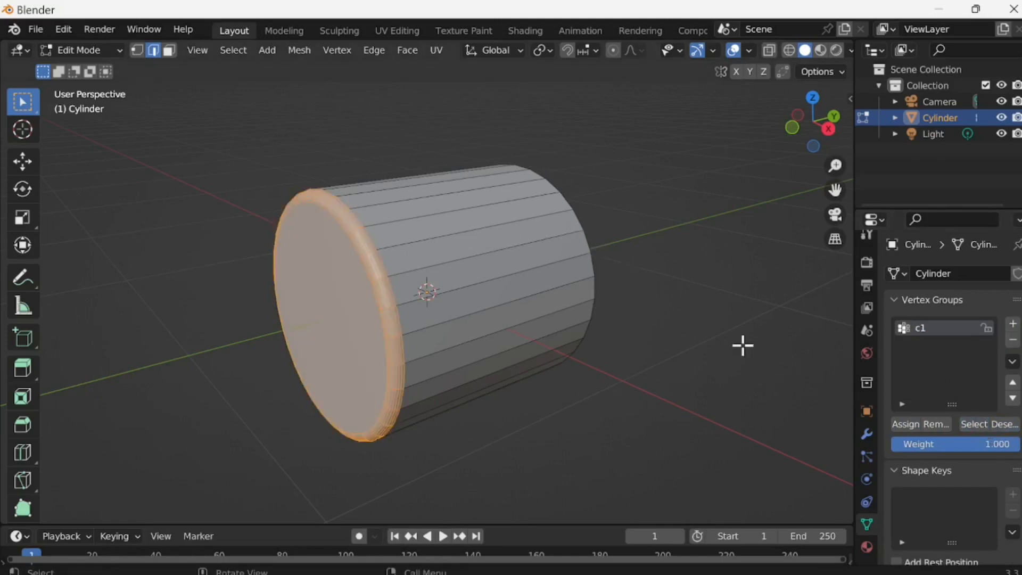
# Bevel the rim at the cylinder's opposite end with 7 segments and a width of 0.08 m.
pyautogui.hotkey('alt', 'a')
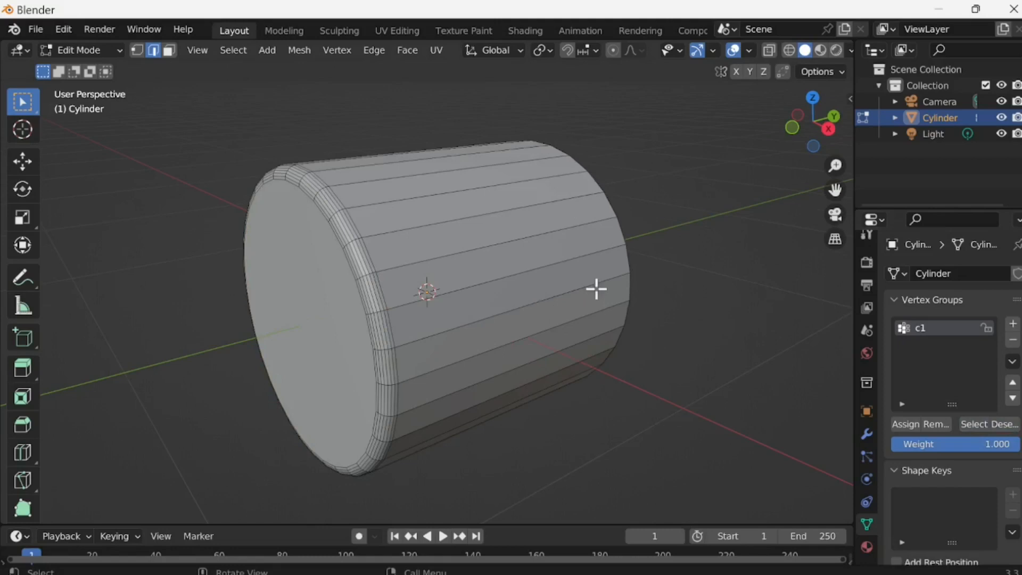
pyautogui.moveTo(595, 290); pyautogui.dragTo(484, 334, button='middle')
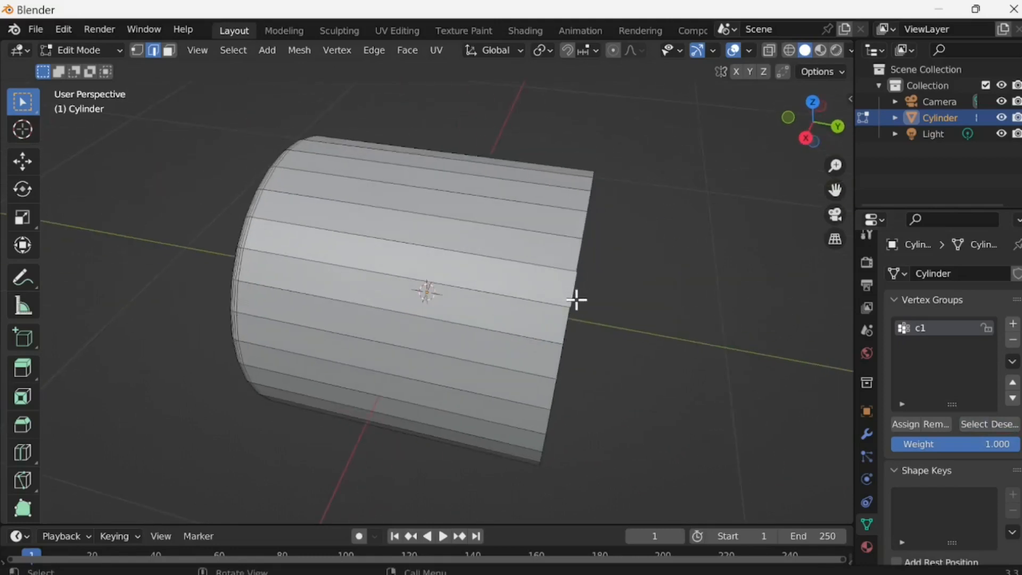
pyautogui.keyDown('alt'); pyautogui.click(570, 290); pyautogui.keyUp('alt')
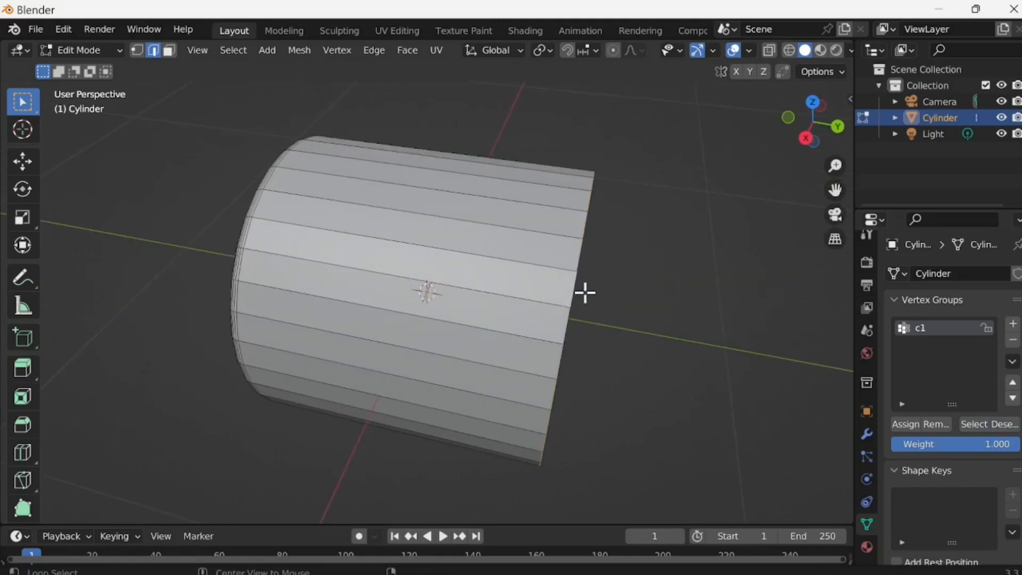
pyautogui.scroll(1, 556, 250)
pyautogui.moveTo(579, 259); pyautogui.dragTo(523, 223, button='middle')
pyautogui.scroll(-1, 526, 231)
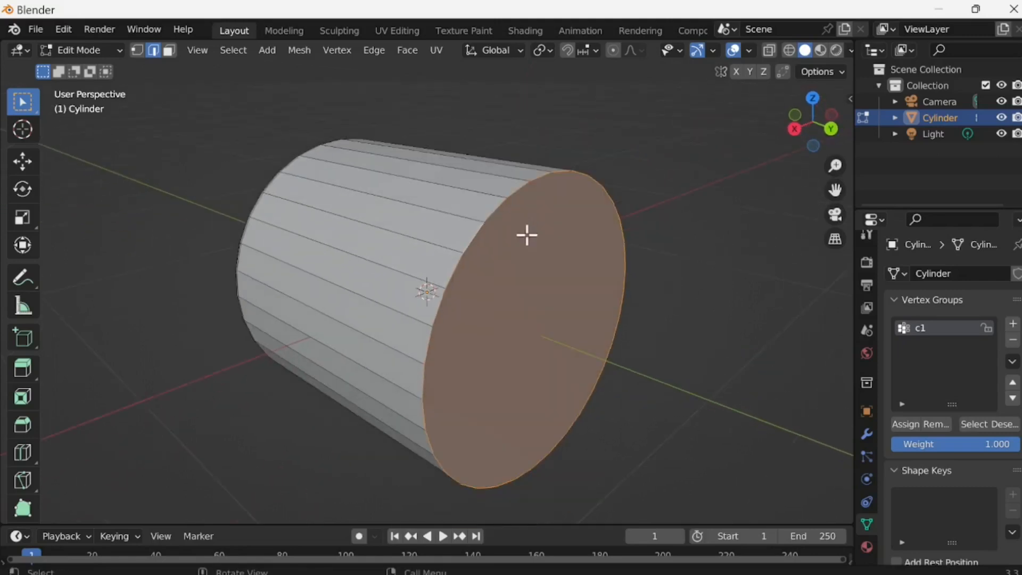
pyautogui.hotkey('ctrl', 'b')
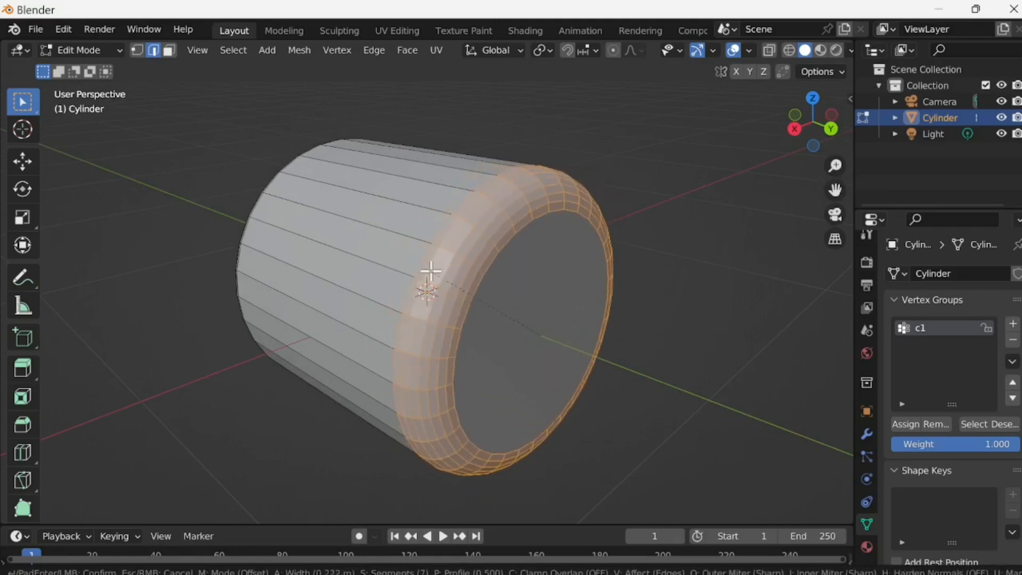
pyautogui.click(449, 278)
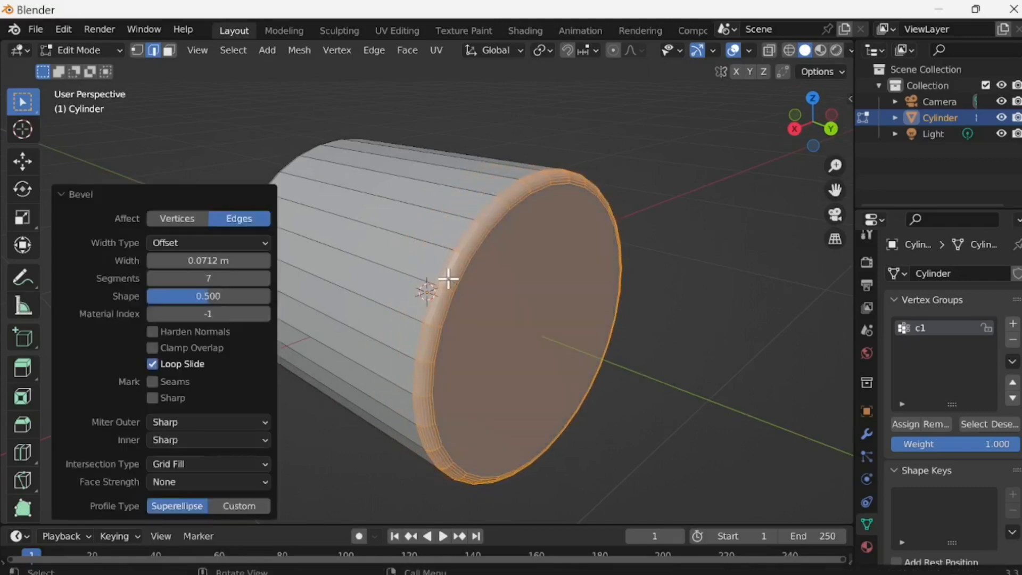
pyautogui.doubleClick(198, 262)
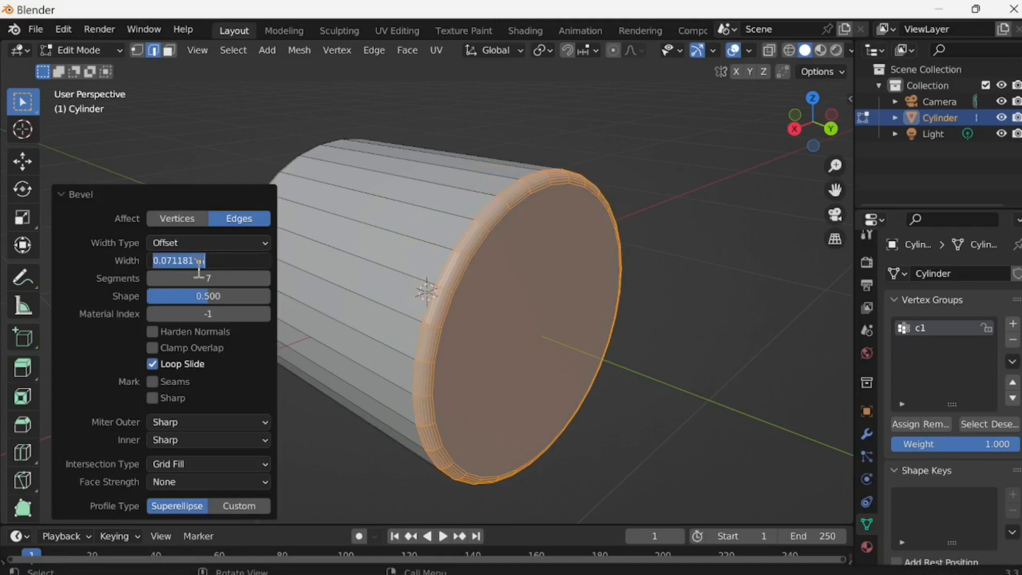
pyautogui.write('.08')
pyautogui.press('Return')
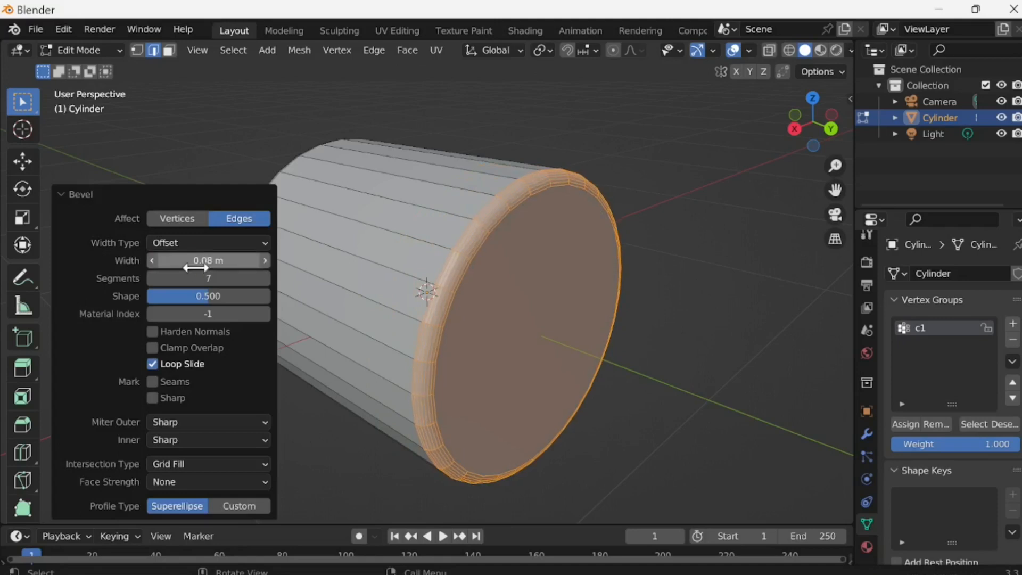
# Store the second bevelled end in a new vertex group named c2 and lock both vertex groups.
pyautogui.click(1014, 326)
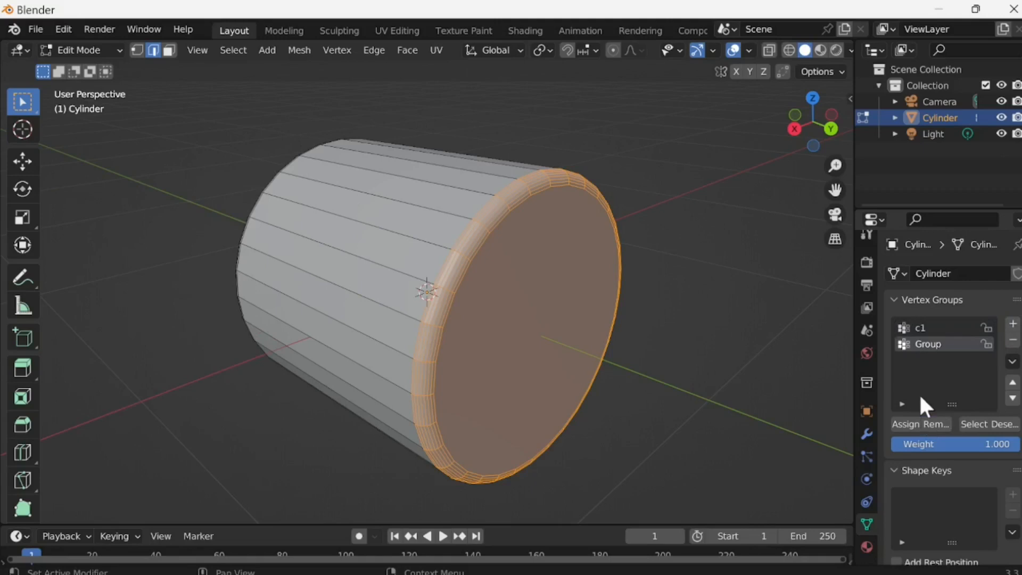
pyautogui.doubleClick(928, 343)
pyautogui.write('c2')
pyautogui.click(1004, 425)
pyautogui.click(974, 423)
pyautogui.click(987, 345)
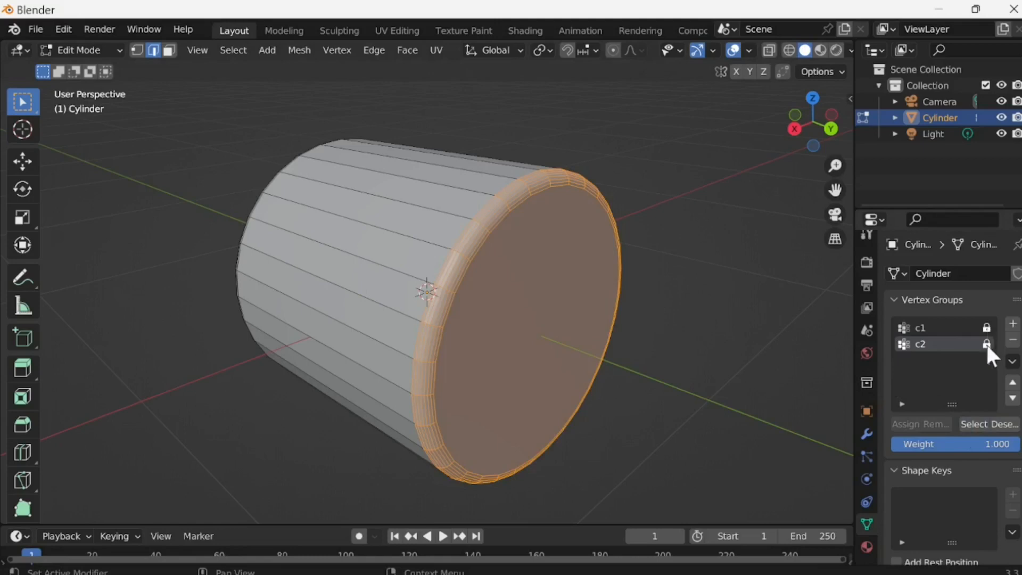
pyautogui.click(1008, 426)
pyautogui.click(966, 425)
# Select the flat faces at both ends of the cylinder and inset them with a thickness of 0.5 m.
pyautogui.moveTo(573, 290); pyautogui.dragTo(761, 304, button='middle')
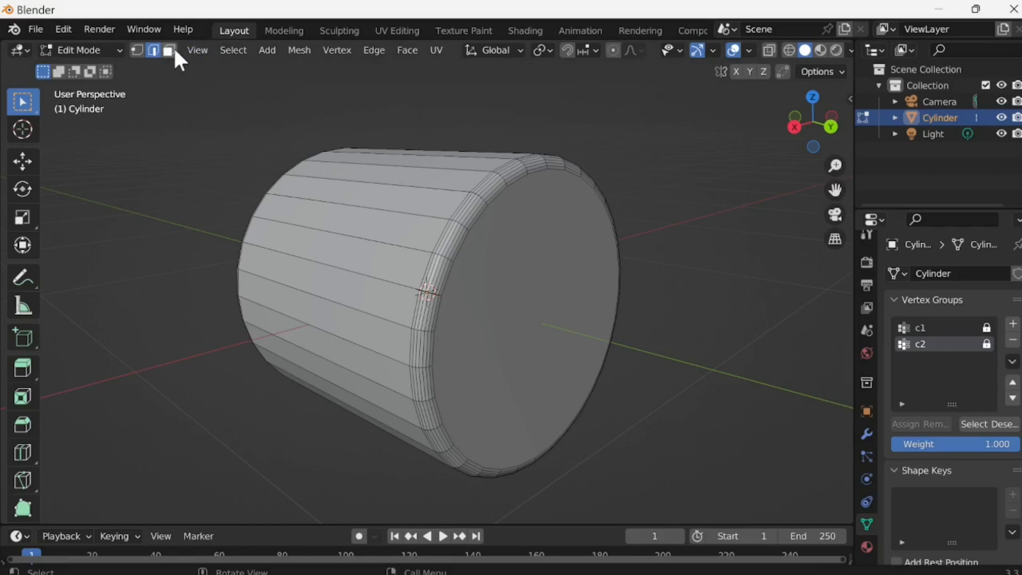
pyautogui.click(170, 50)
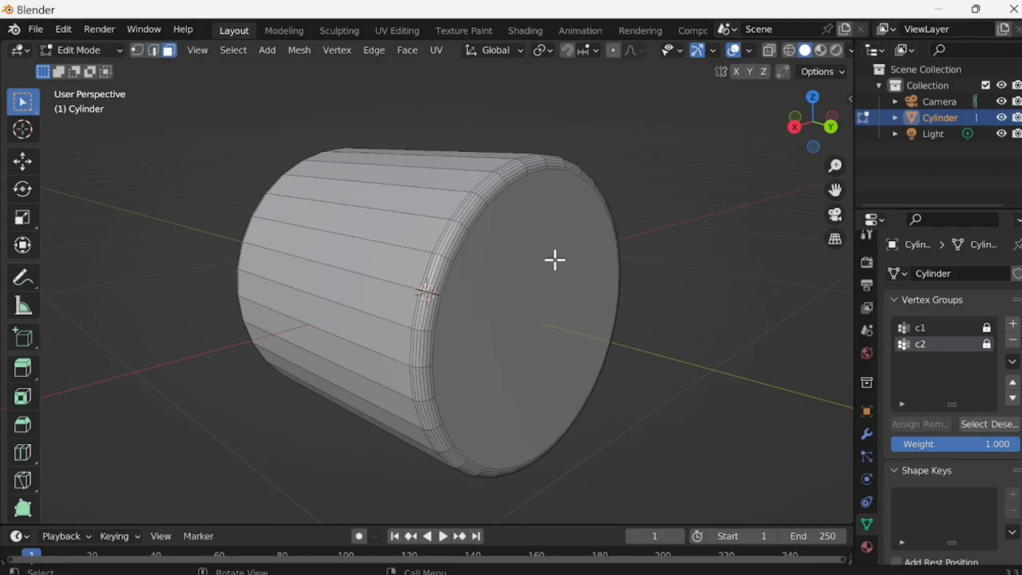
pyautogui.click(554, 260)
pyautogui.moveTo(554, 289); pyautogui.dragTo(637, 333, button='middle')
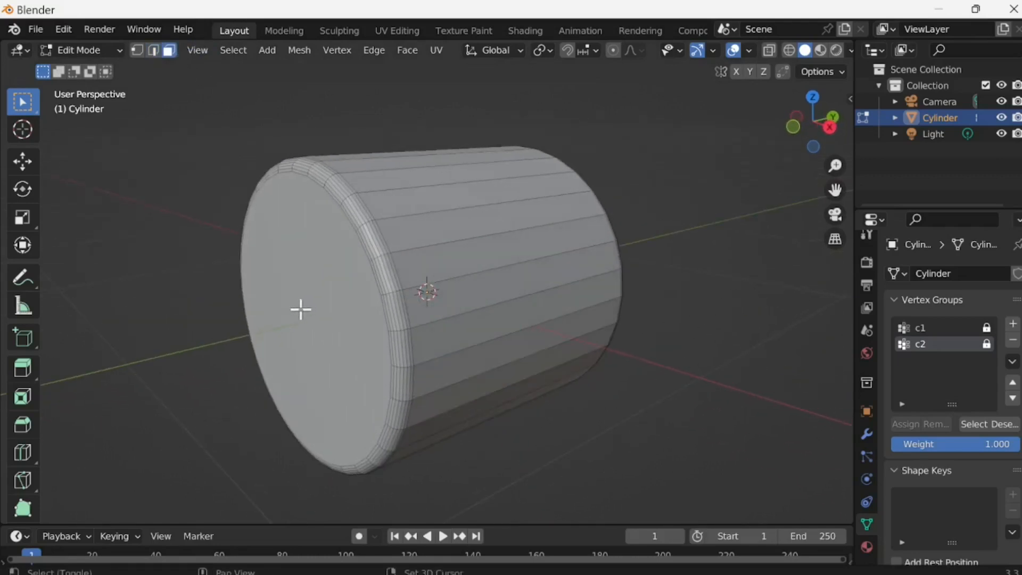
pyautogui.click(296, 307)
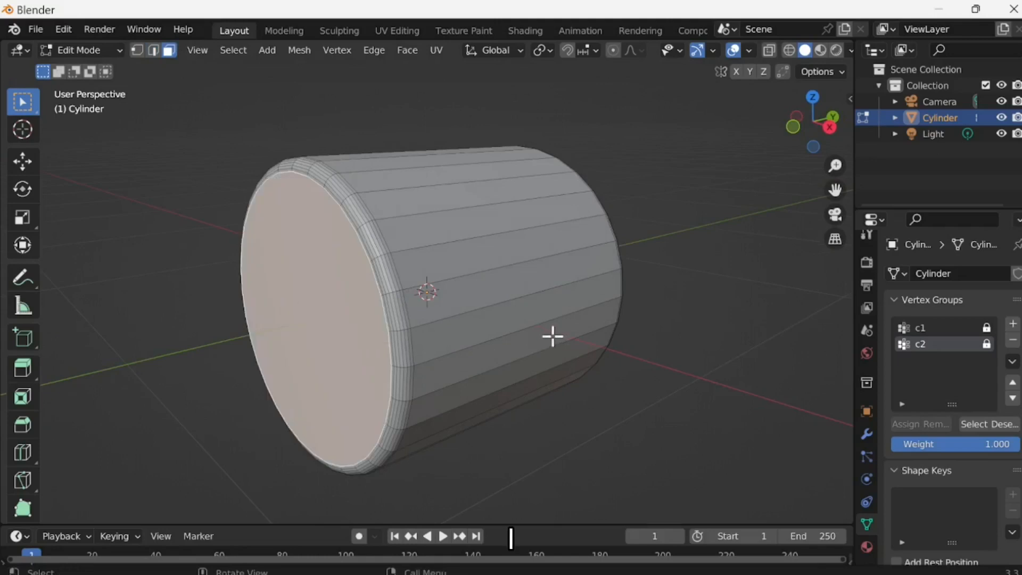
pyautogui.press('i')
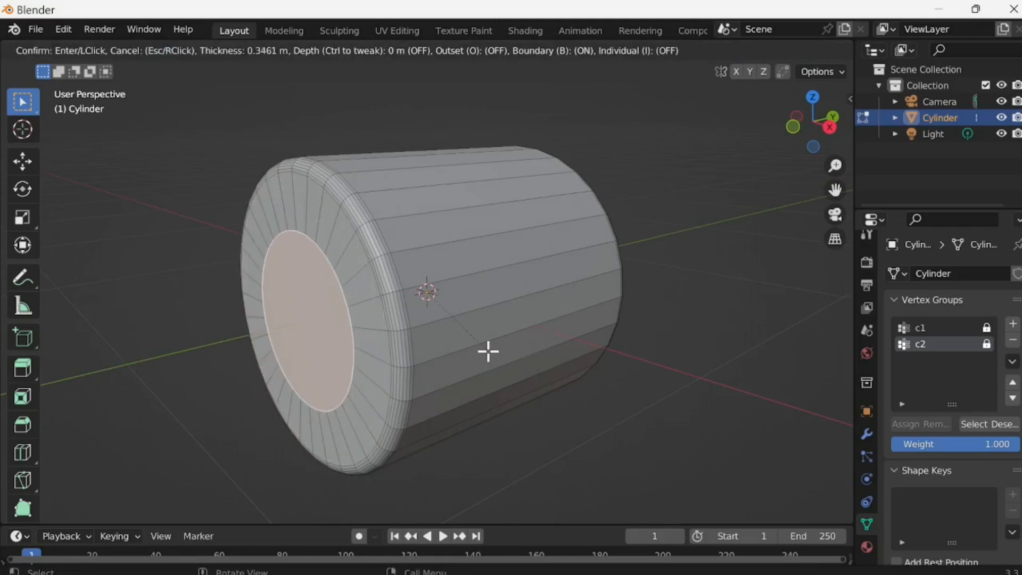
pyautogui.click(463, 342)
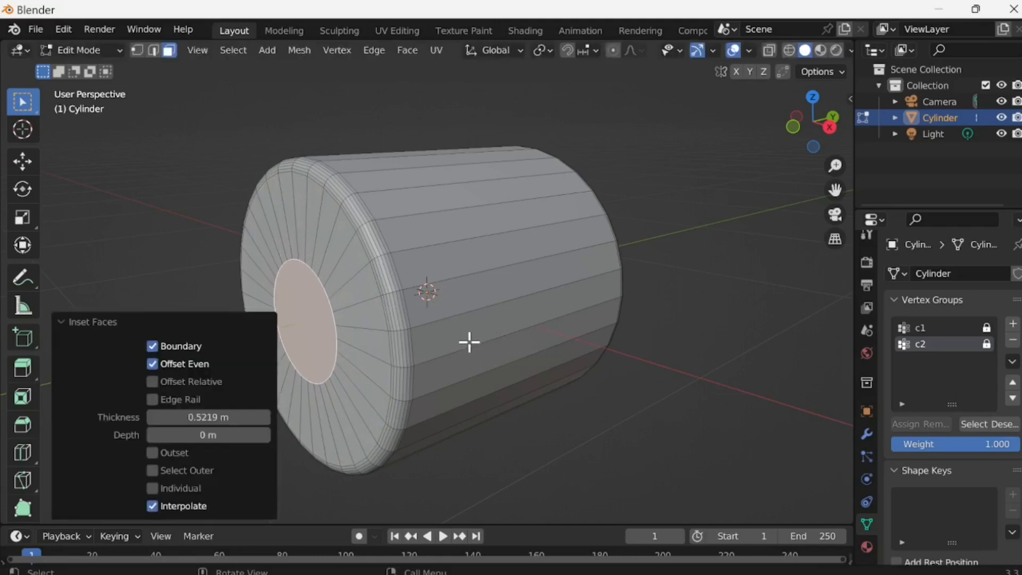
pyautogui.click(229, 419)
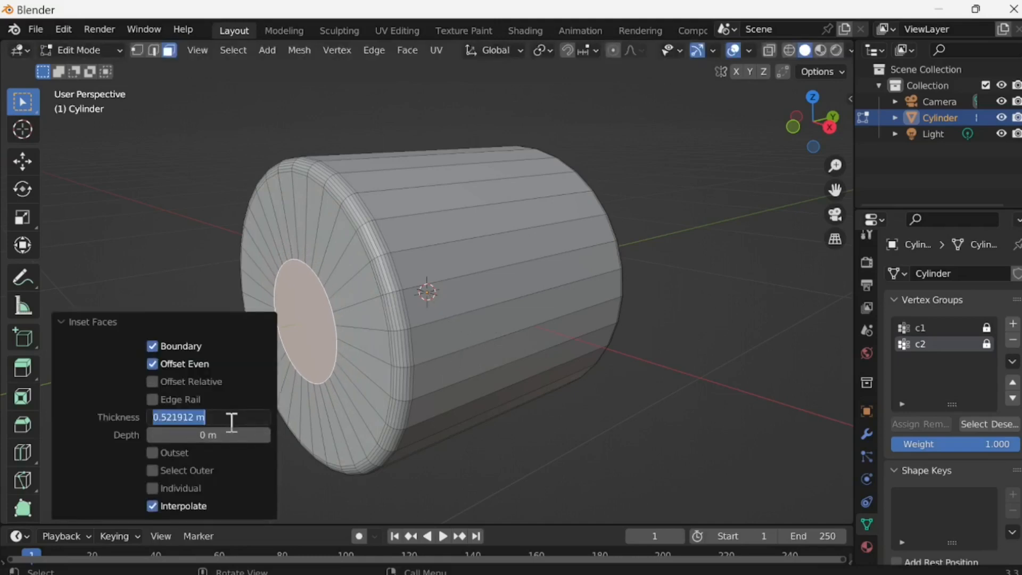
pyautogui.press('BackSpace')
pyautogui.press('Return')
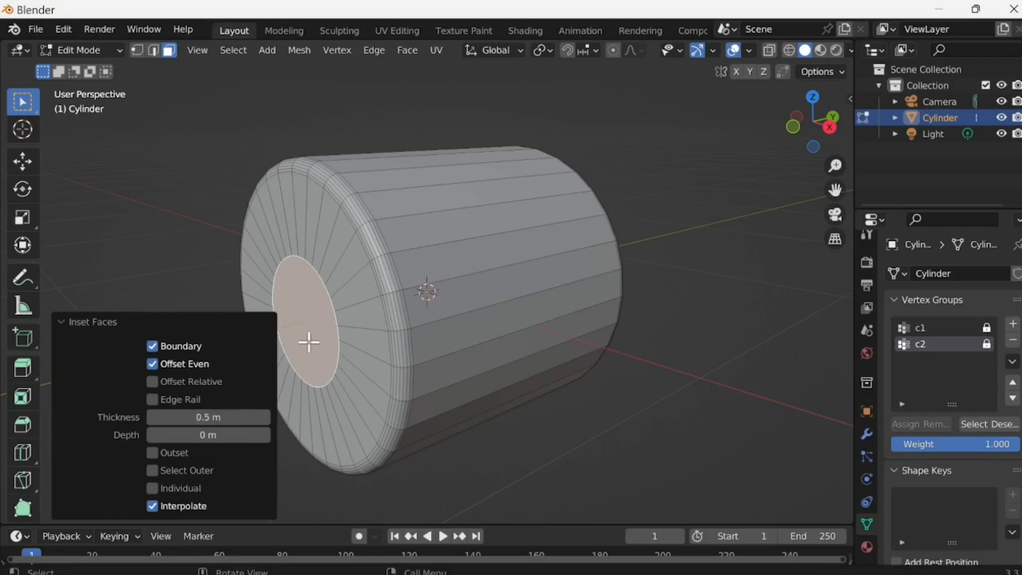
# Try to extrude the inset end faces and set the transform pivot point to Individual Origins.
pyautogui.press('e')
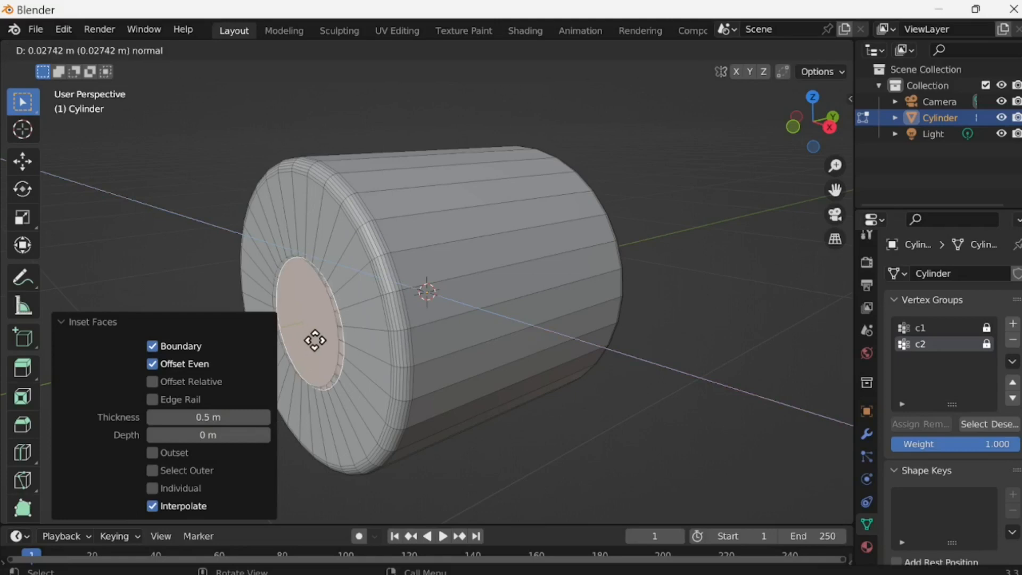
pyautogui.rightClick(304, 344)
pyautogui.click(543, 51)
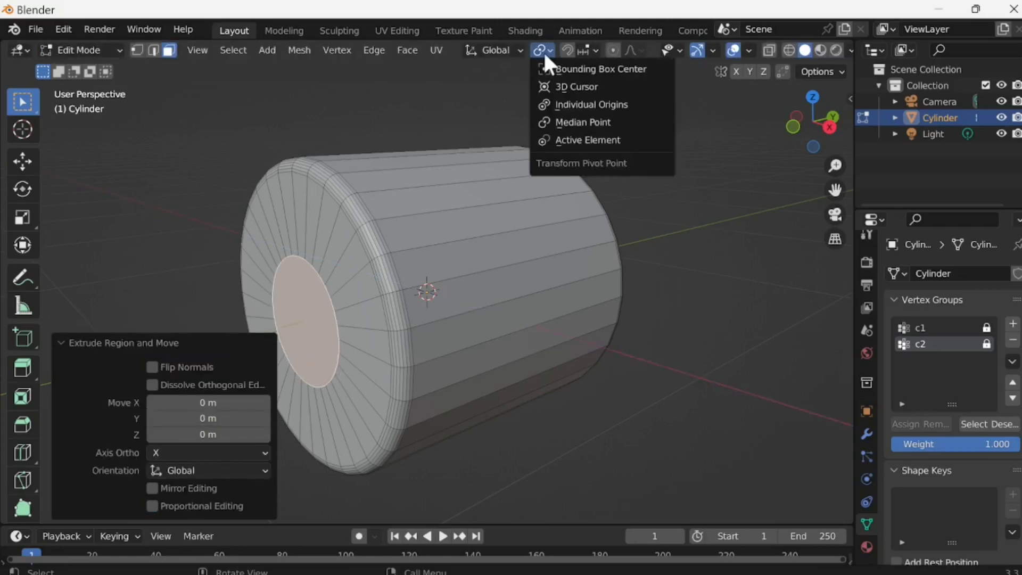
pyautogui.click(570, 104)
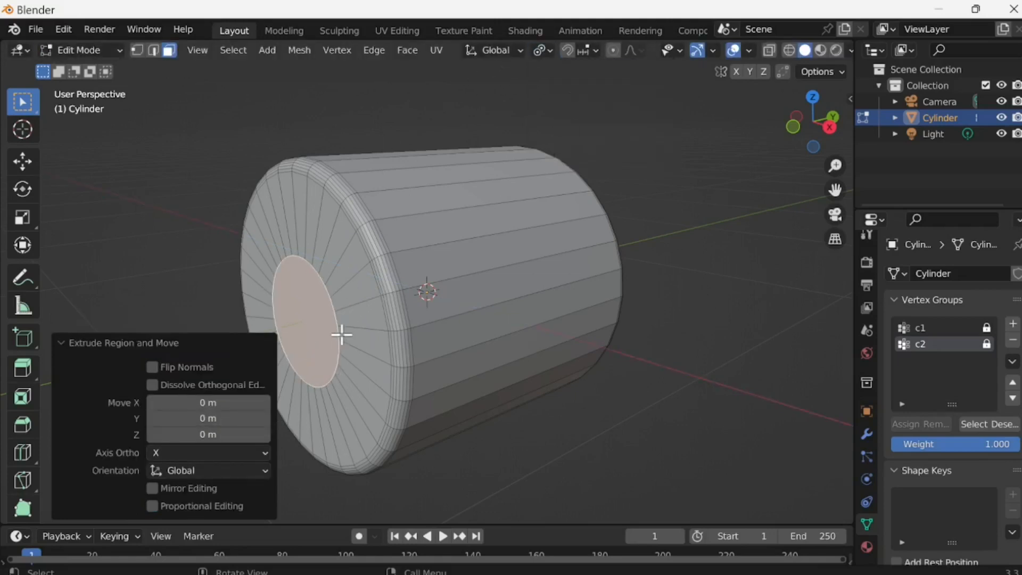
# Extrude the inset end faces about 0.01 m along their normals.
pyautogui.press('e')
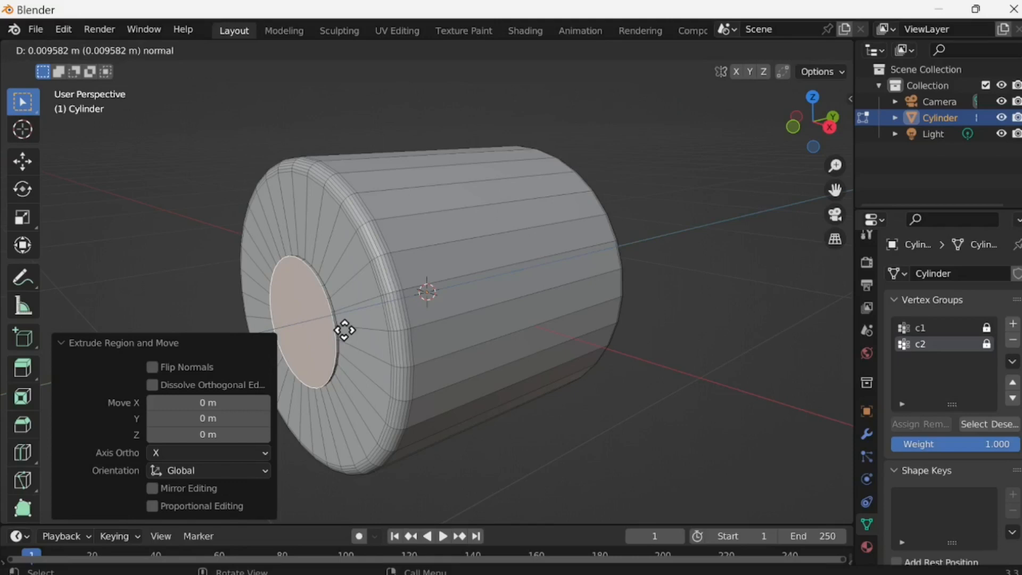
pyautogui.click(344, 330)
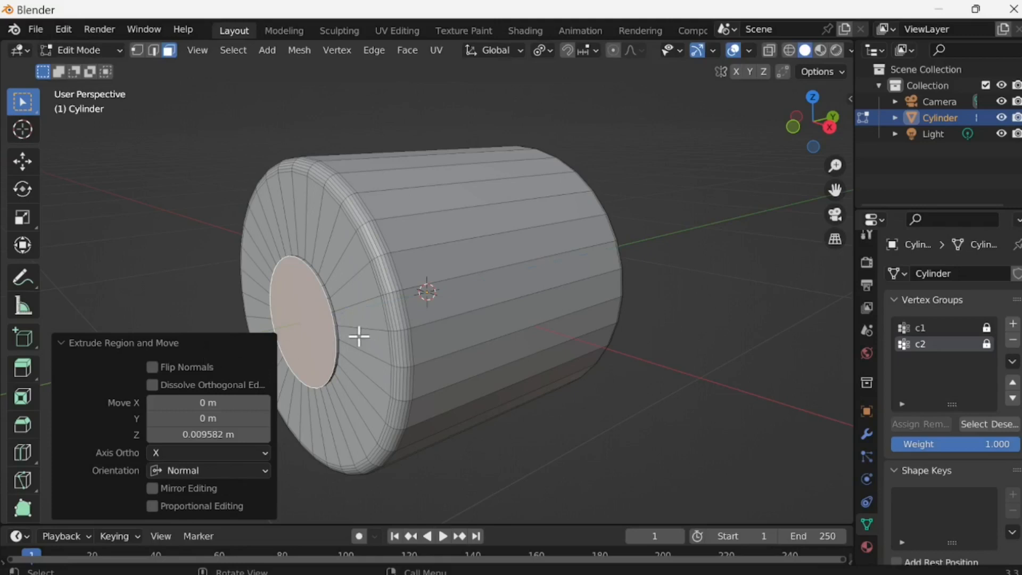
pyautogui.moveTo(607, 297)
pyautogui.mouseDown(button='middle')
pyautogui.moveTo(452, 292)
pyautogui.moveTo(612, 288)
pyautogui.moveTo(596, 292)
pyautogui.mouseUp(button='middle')
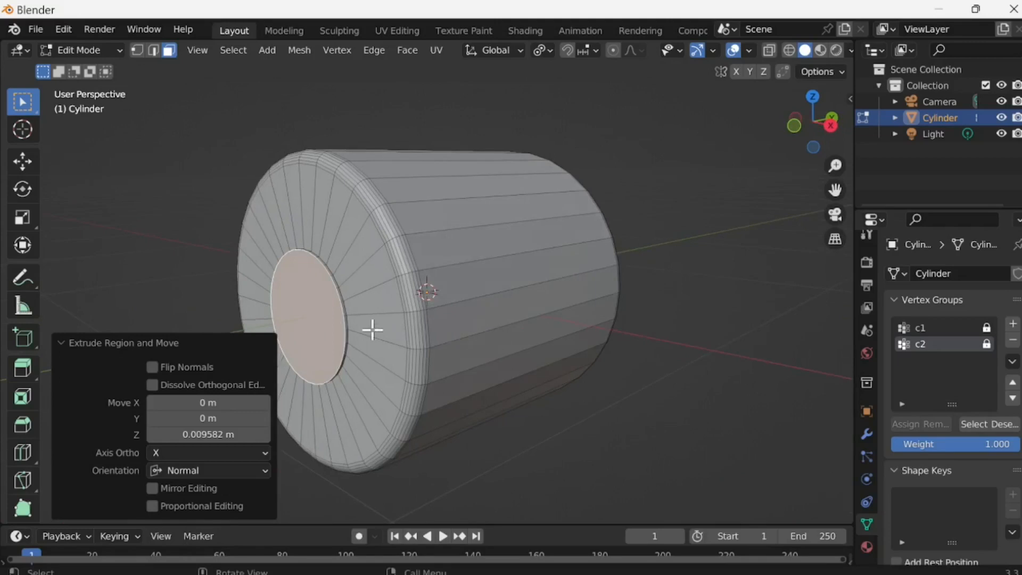
pyautogui.click(74, 343)
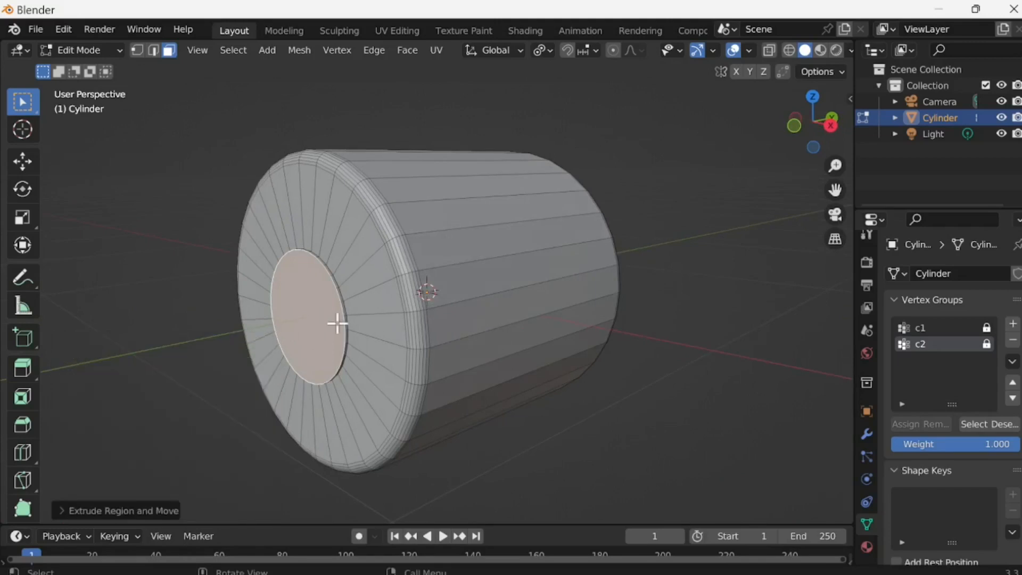
# Scale the extruded end faces up uniformly by a factor of about 1.67.
pyautogui.press('s')
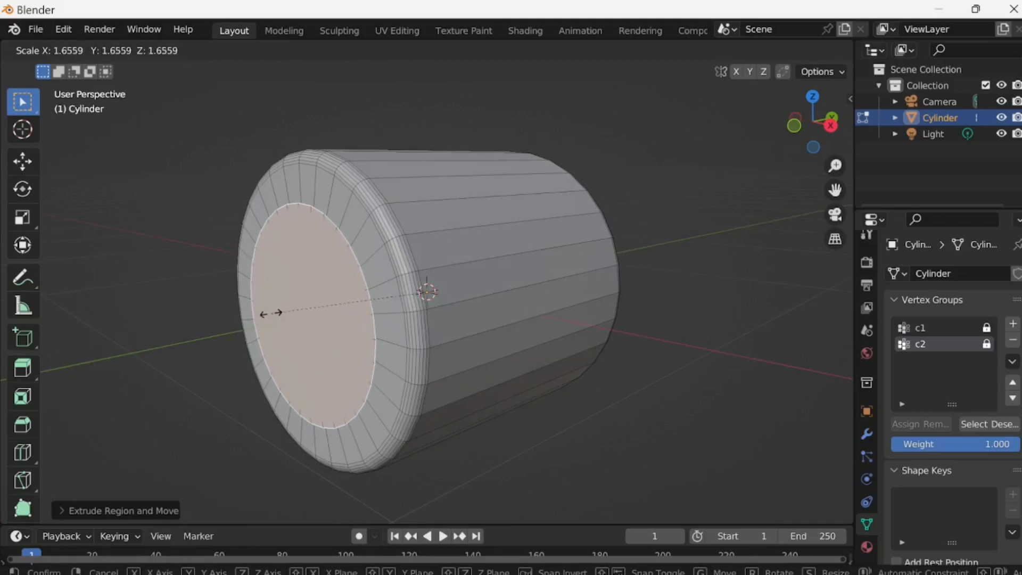
pyautogui.click(268, 316)
pyautogui.click(121, 512)
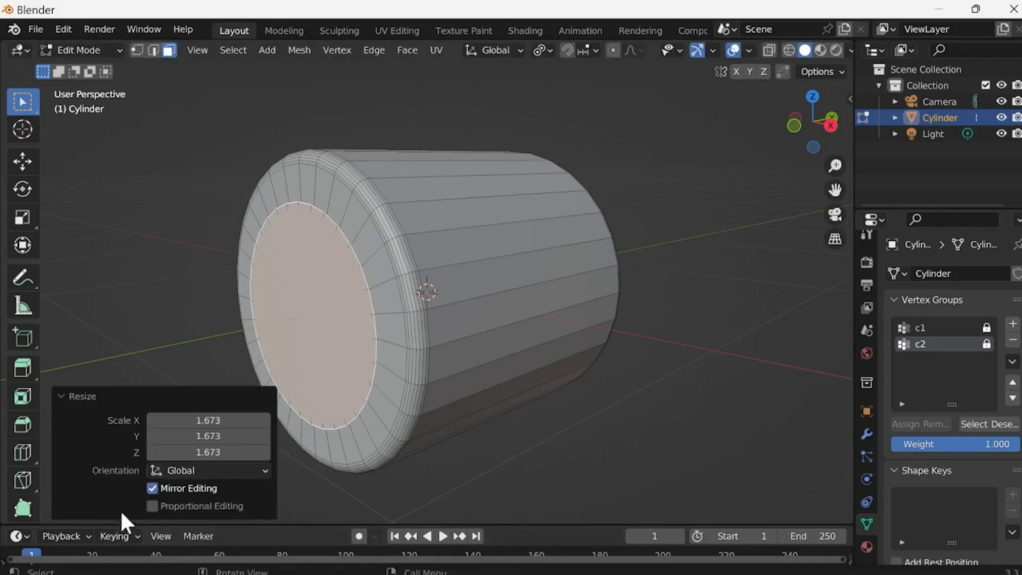
# Inset the enlarged end faces to form a smaller circle in the centre of each raised cap.
pyautogui.moveTo(620, 300); pyautogui.dragTo(468, 313, button='middle')
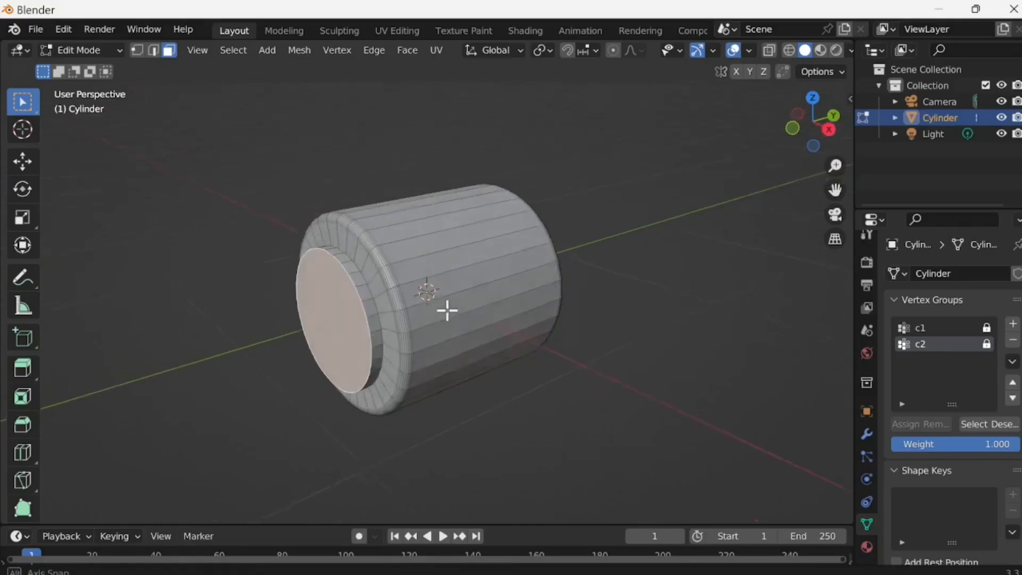
pyautogui.moveTo(447, 308); pyautogui.dragTo(499, 301, button='middle')
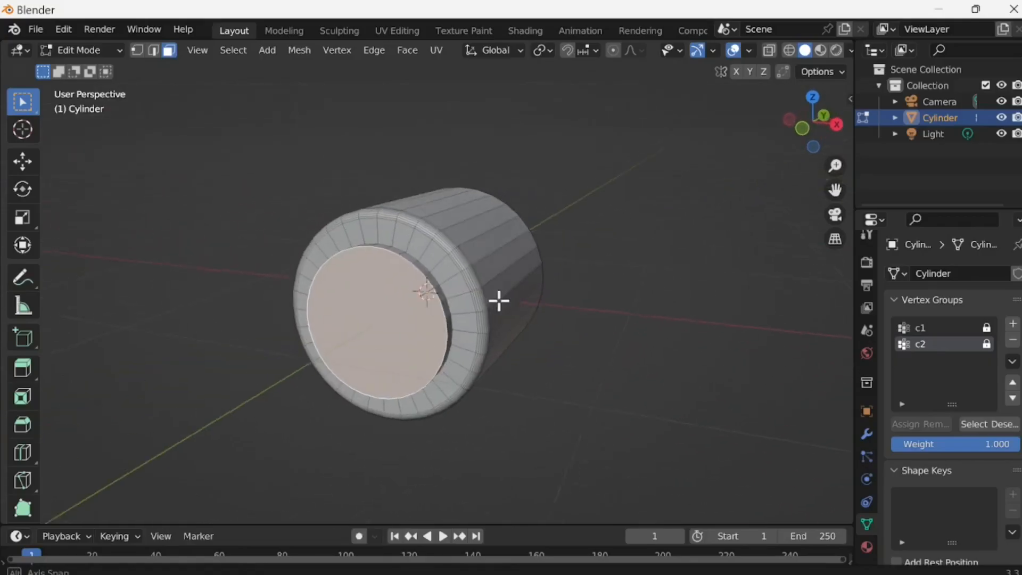
pyautogui.press('i')
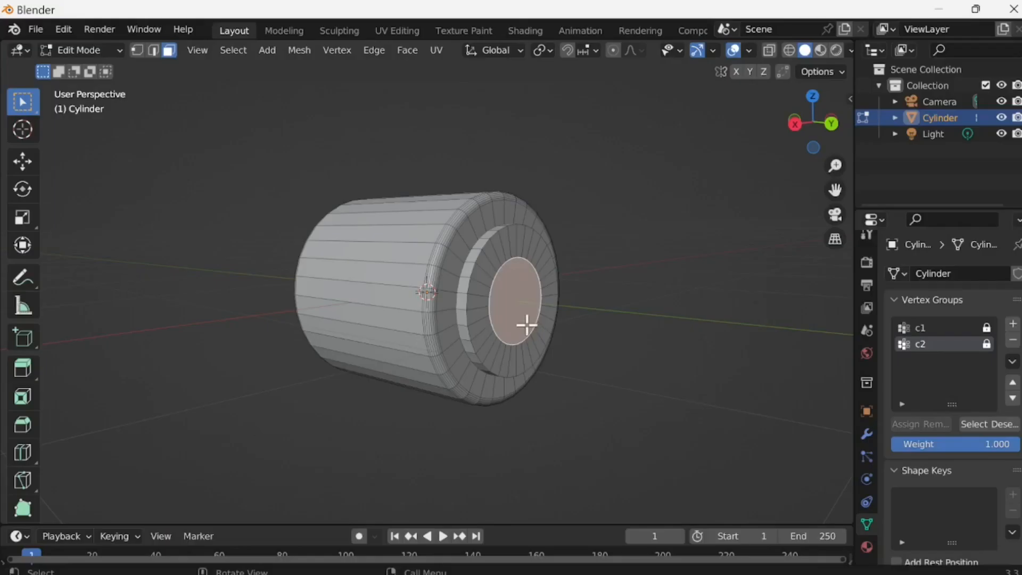
# Move the small inset circle on the +Y end cap outward by 0.05 m along the global Y axis.
pyautogui.press('g')
pyautogui.press('y')
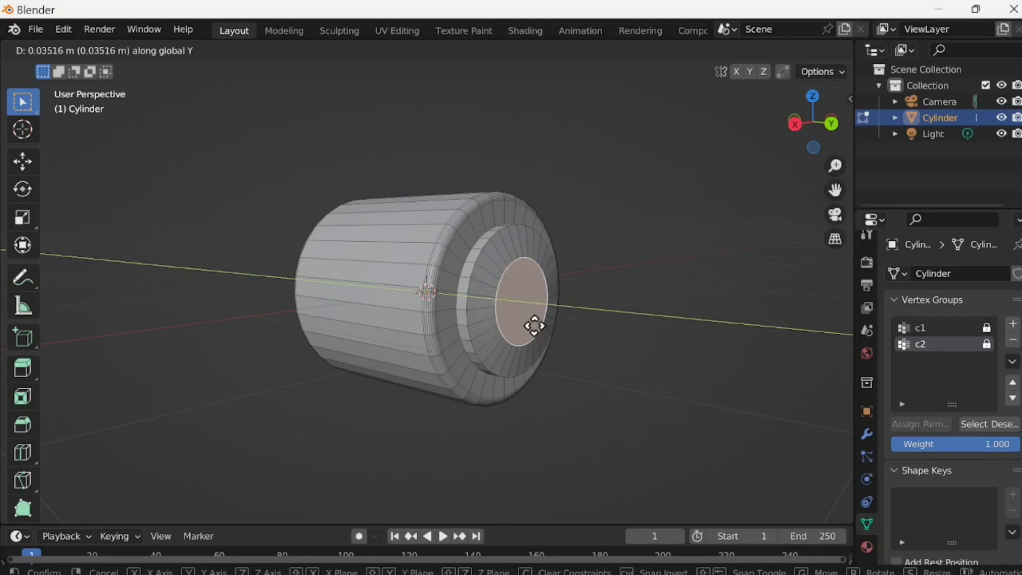
pyautogui.click(532, 326)
pyautogui.click(231, 421)
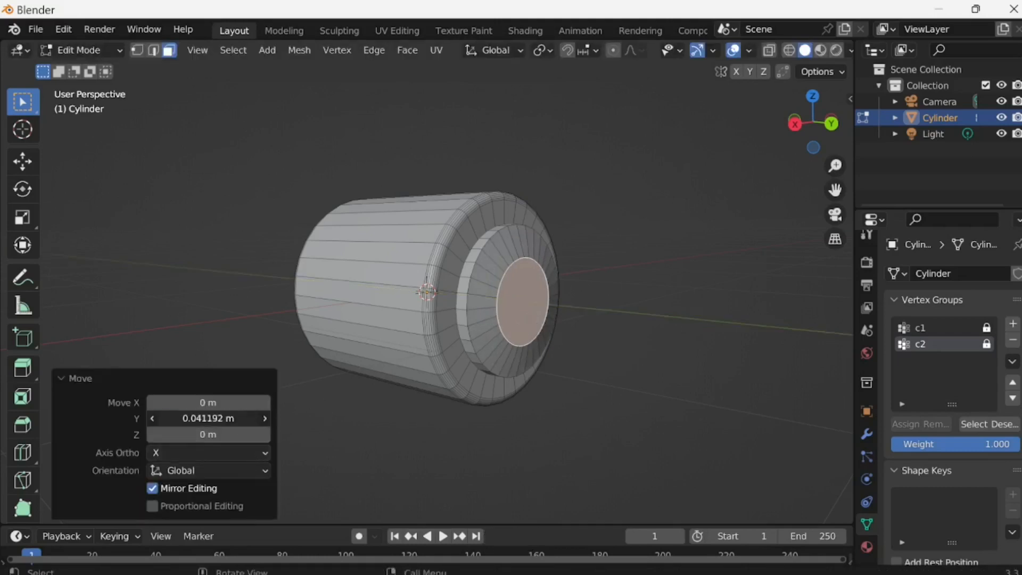
pyautogui.write('.05')
pyautogui.press('Return')
# Select the small inset circle on the opposite end cap and move it -0.05 m along the global Y axis.
pyautogui.moveTo(434, 267); pyautogui.dragTo(631, 309, button='middle')
pyautogui.click(322, 322)
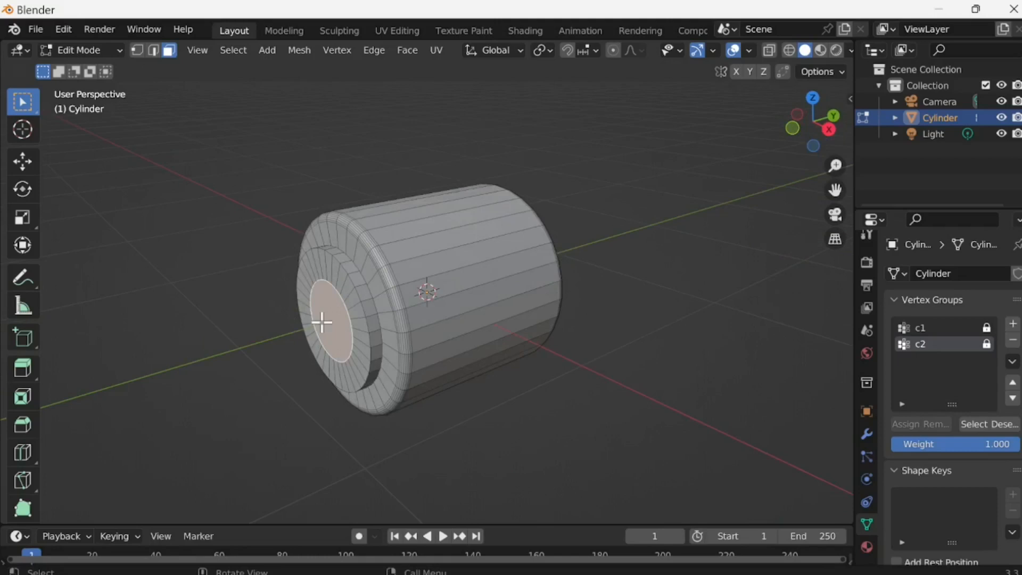
pyautogui.press('g')
pyautogui.press('y')
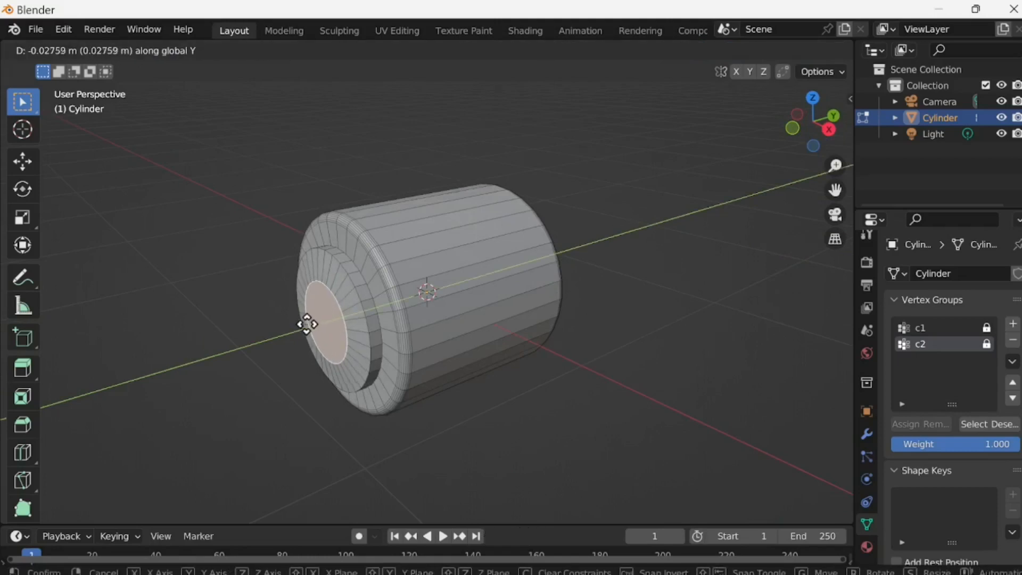
pyautogui.click(296, 330)
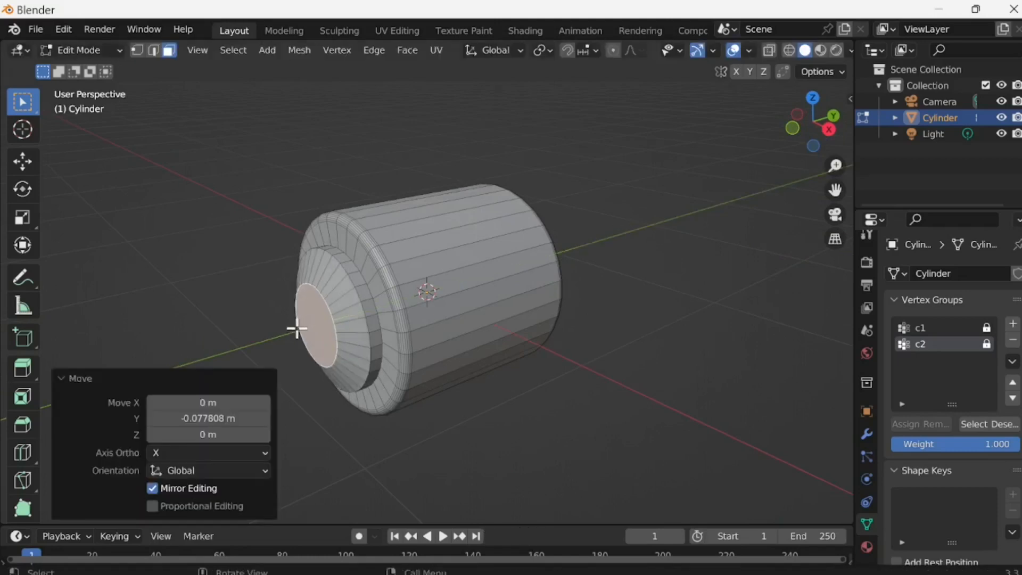
pyautogui.click(226, 421)
pyautogui.moveTo(199, 418); pyautogui.dragTo(175, 421)
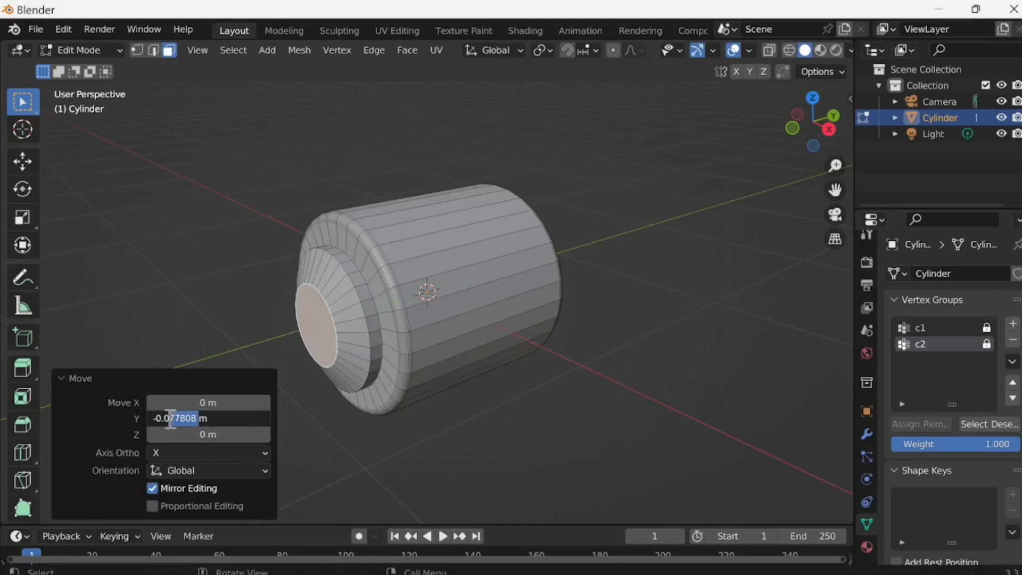
pyautogui.write('5m')
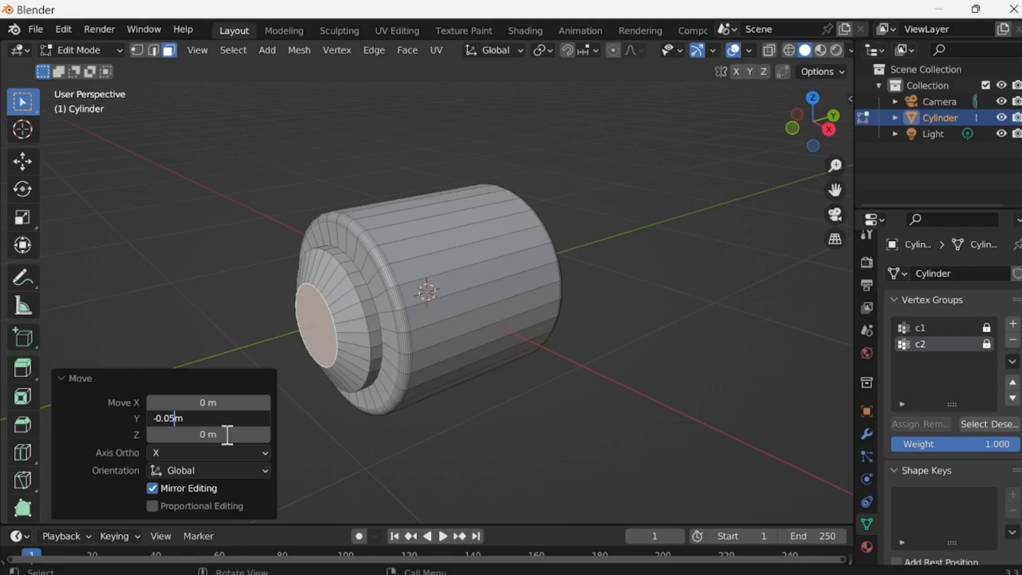
pyautogui.press('Return')
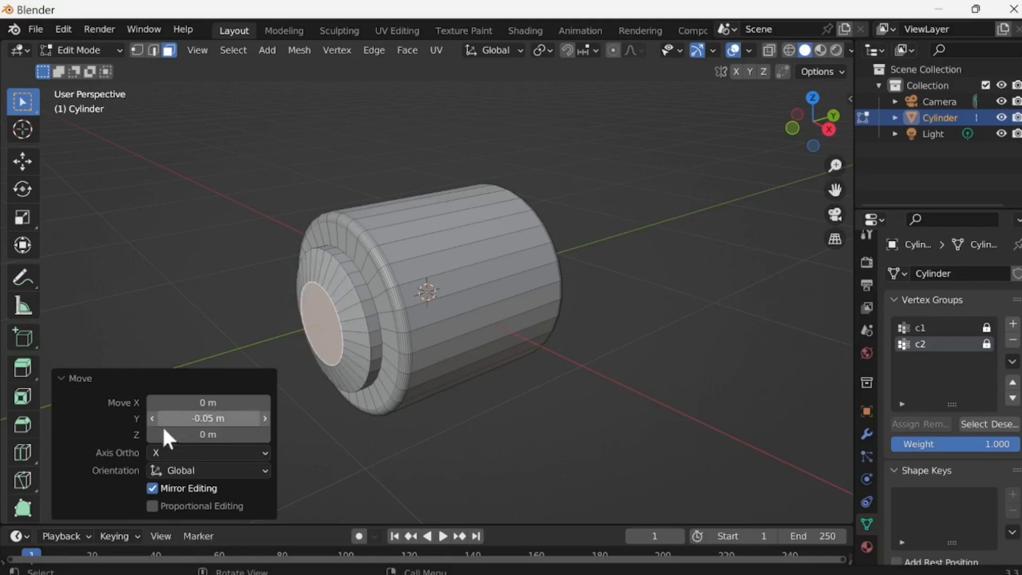
# Return to Object Mode in front view and add a 2 m cube at the world origin.
pyautogui.moveTo(461, 349); pyautogui.dragTo(433, 336, button='middle')
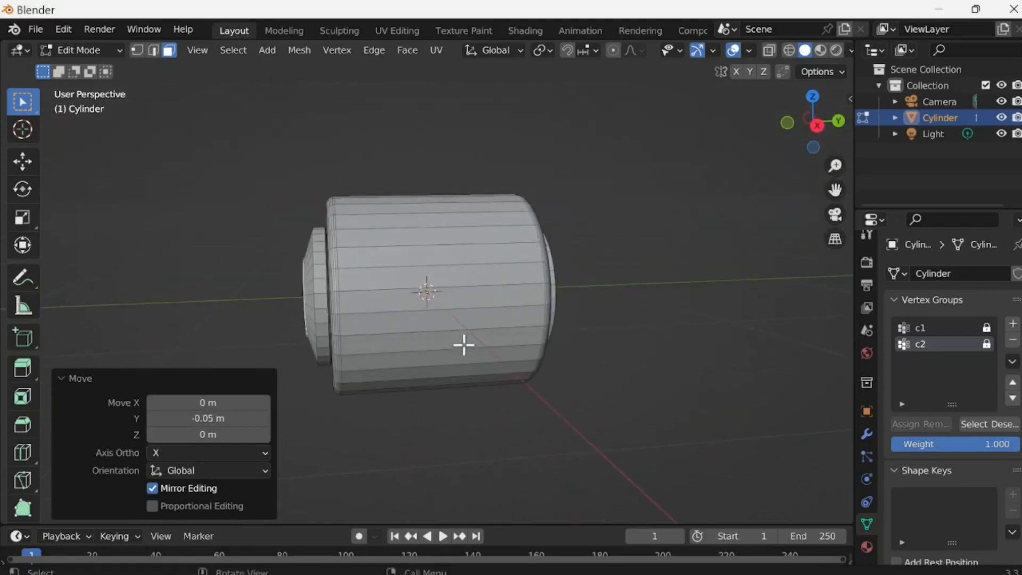
pyautogui.press('KP_1')
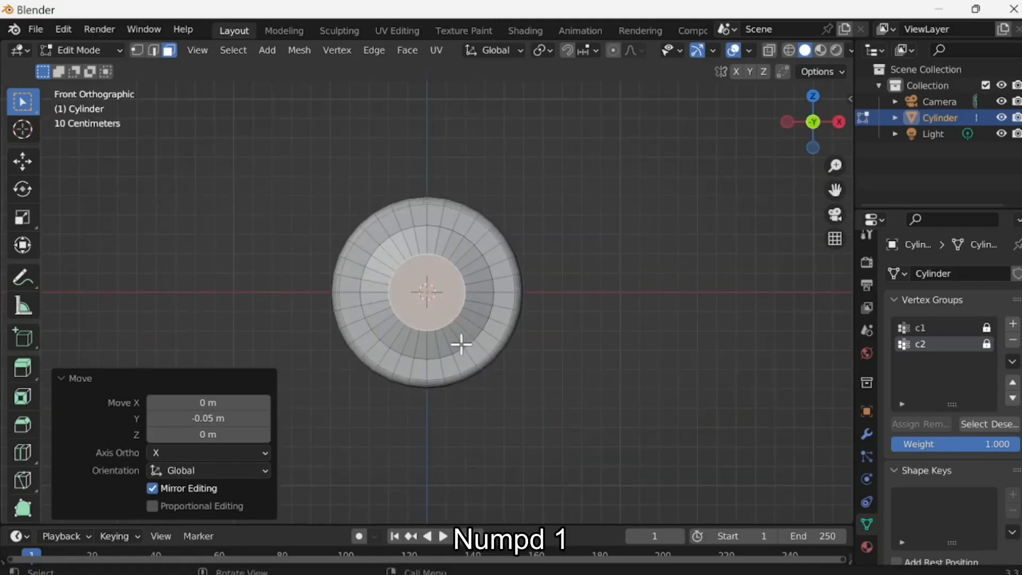
pyautogui.hotkey('shift', 'a')
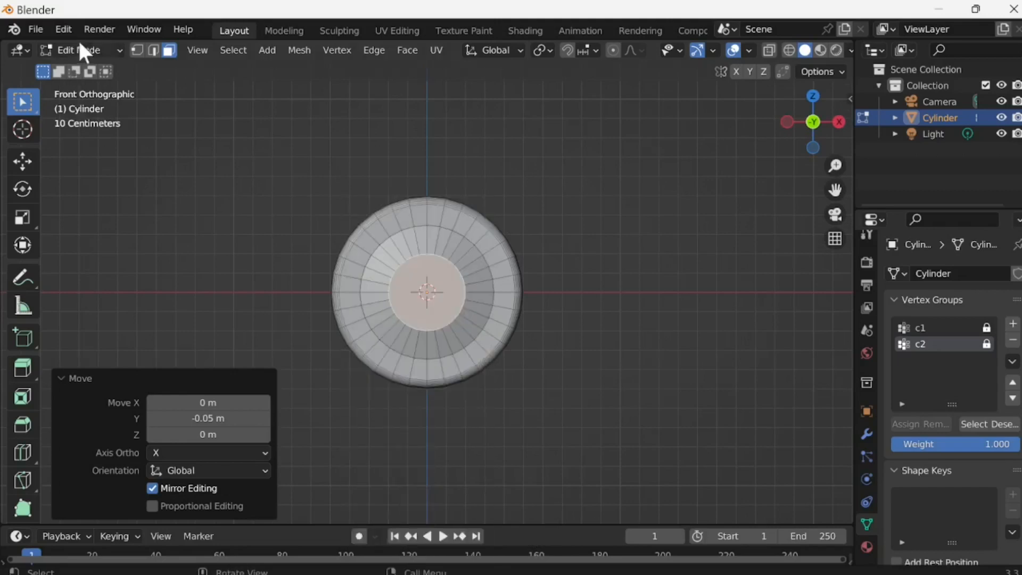
pyautogui.click(83, 50)
pyautogui.click(85, 68)
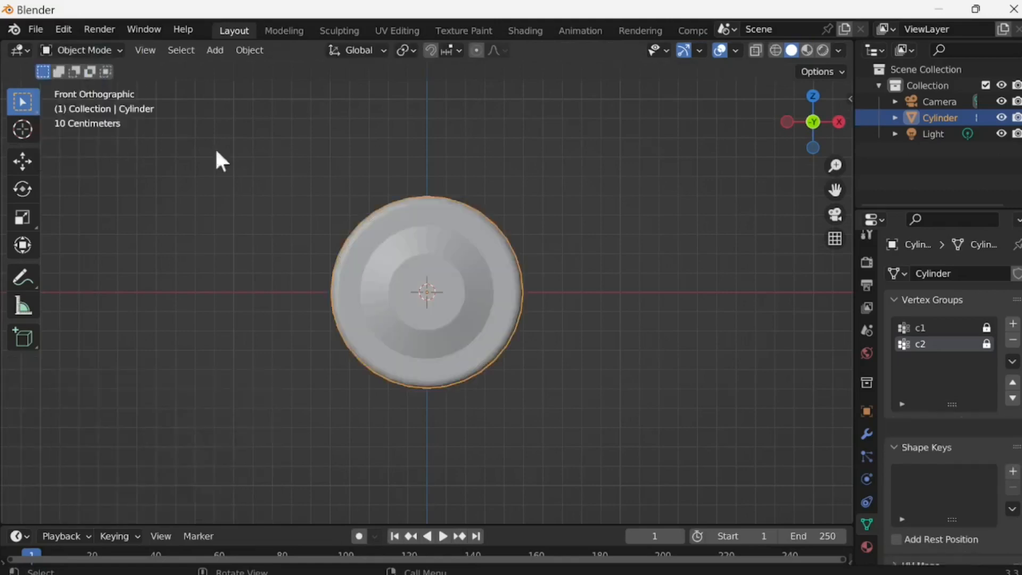
pyautogui.hotkey('shift', 'a')
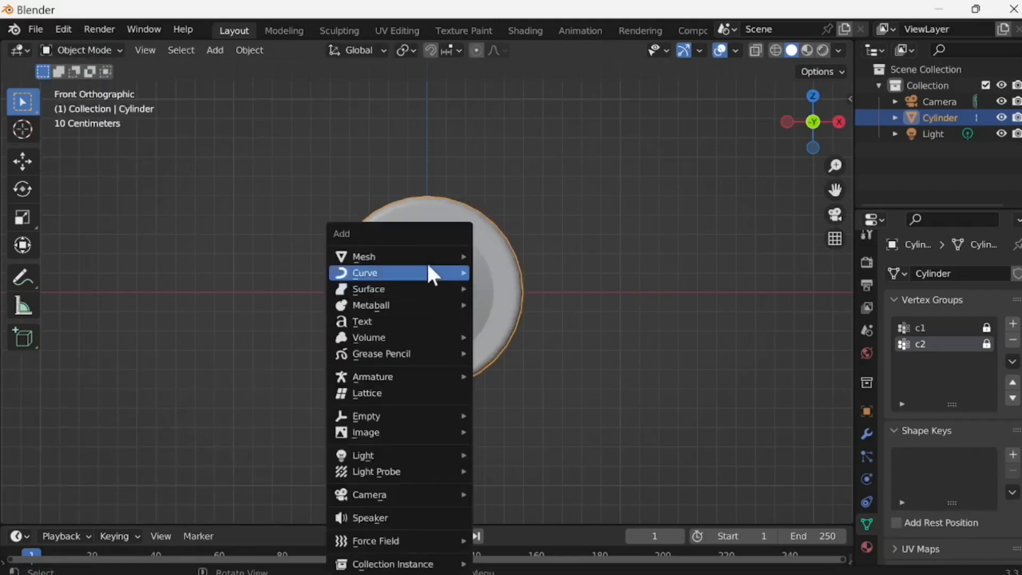
pyautogui.moveTo(435, 255)
pyautogui.click(493, 271)
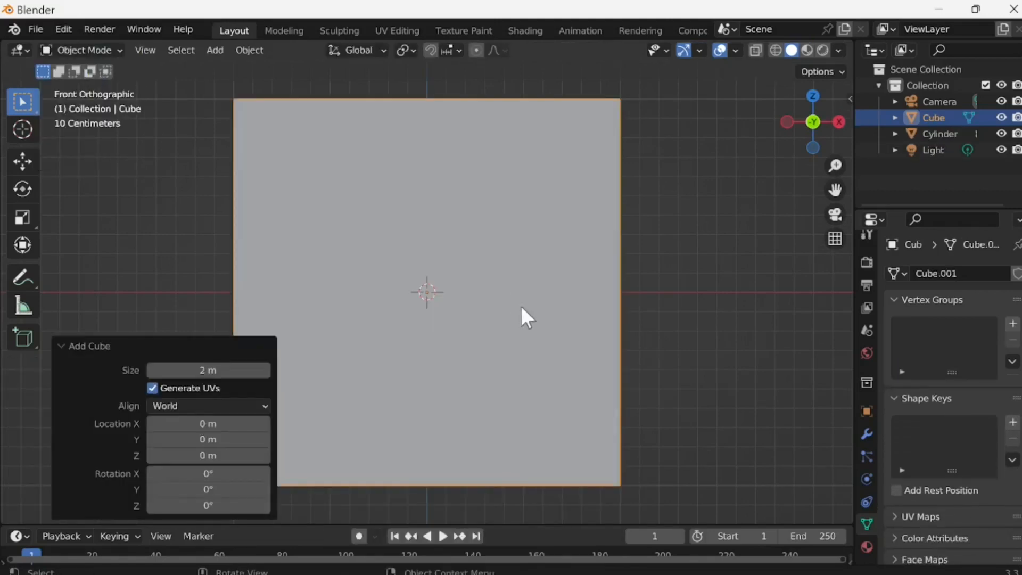
# Scale the cube down uniformly by about 0.317 and move it about 0.86 m along X, beside the cylinder.
pyautogui.press('s')
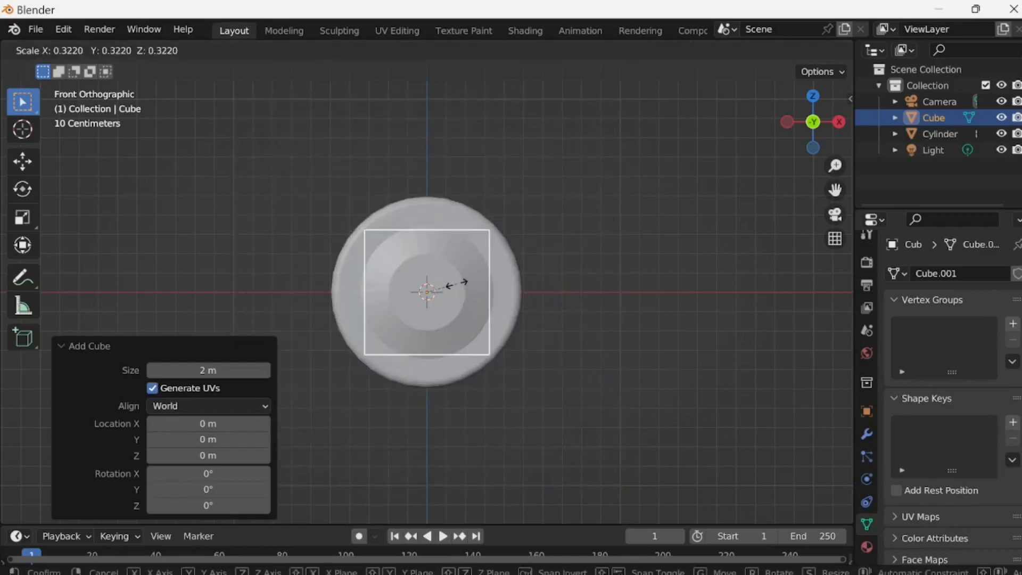
pyautogui.click(462, 284)
pyautogui.moveTo(478, 334); pyautogui.dragTo(438, 395, button='middle')
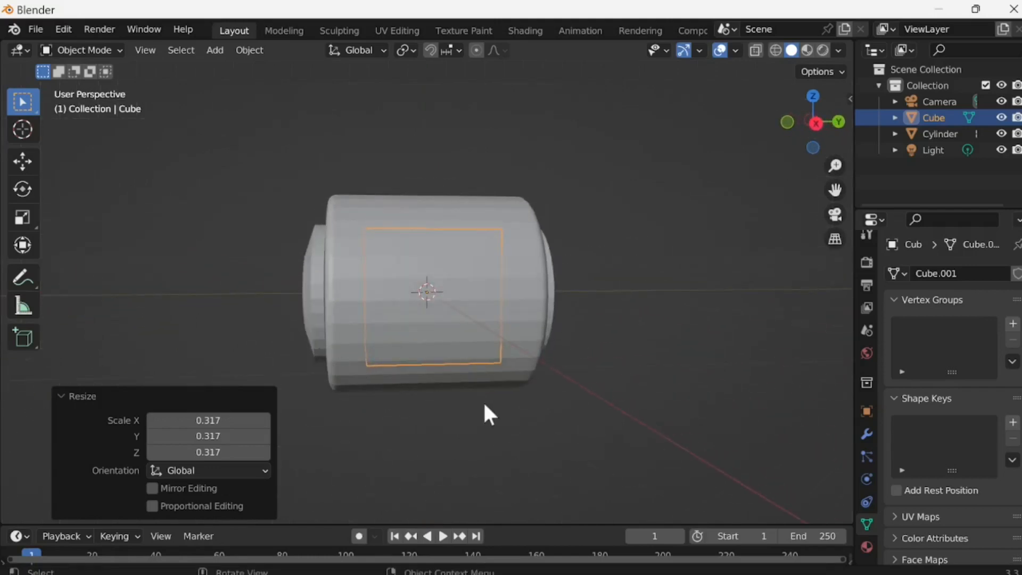
pyautogui.press('KP_1')
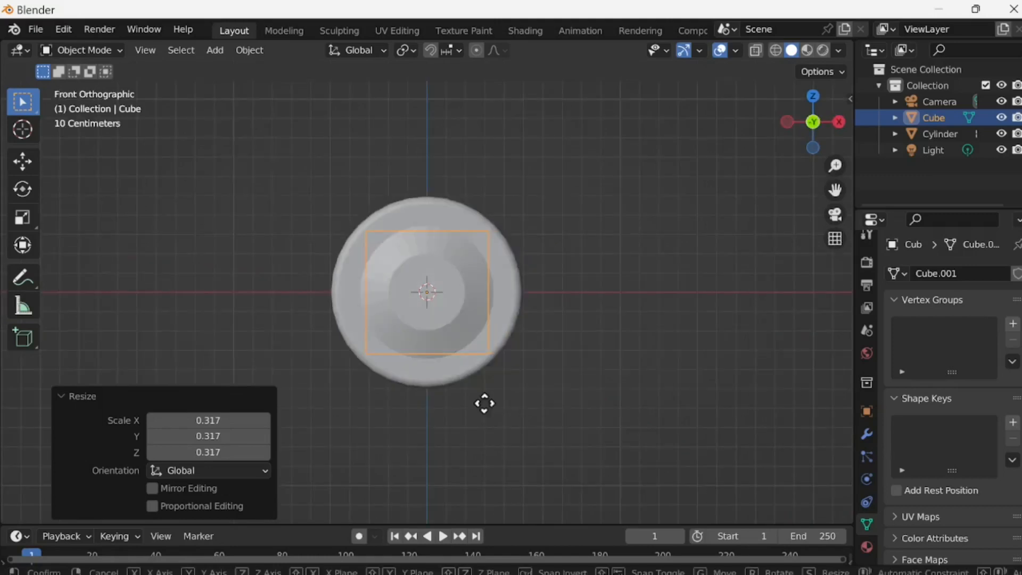
pyautogui.press('g')
pyautogui.press('x')
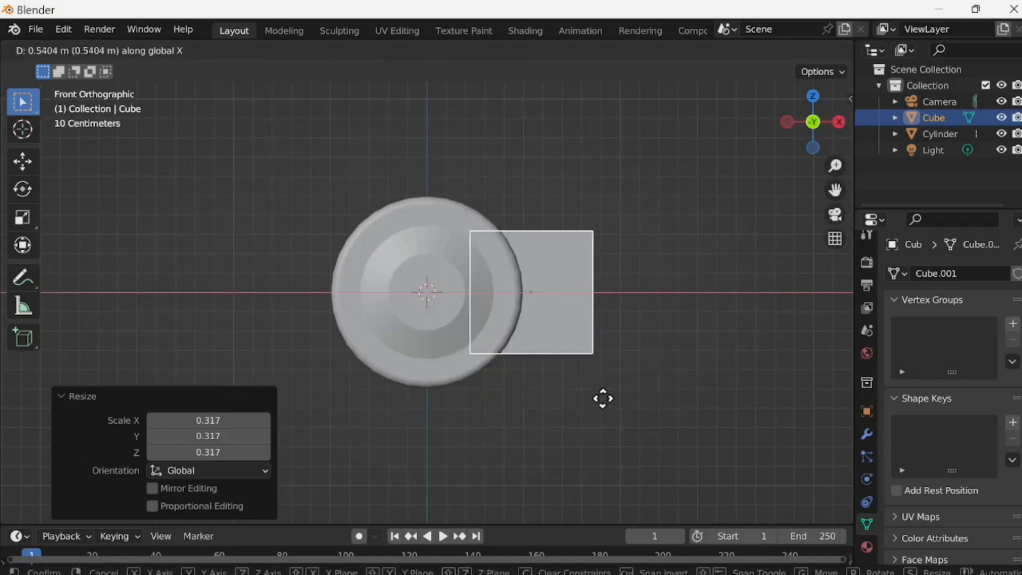
pyautogui.click(651, 402)
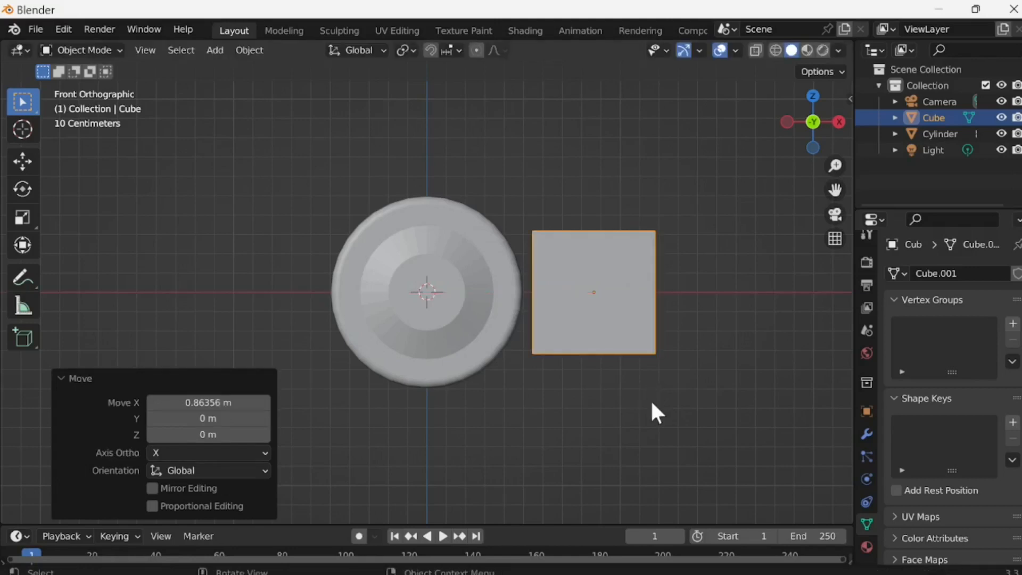
# Narrow the cube along the X axis with a scale factor of 0.5.
pyautogui.press('s')
pyautogui.press('x')
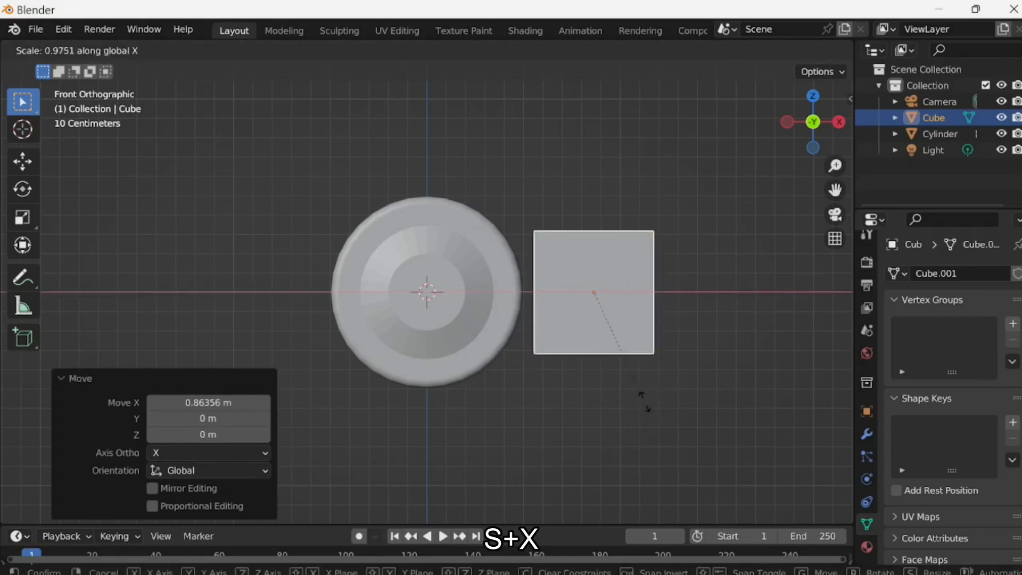
pyautogui.click(566, 367)
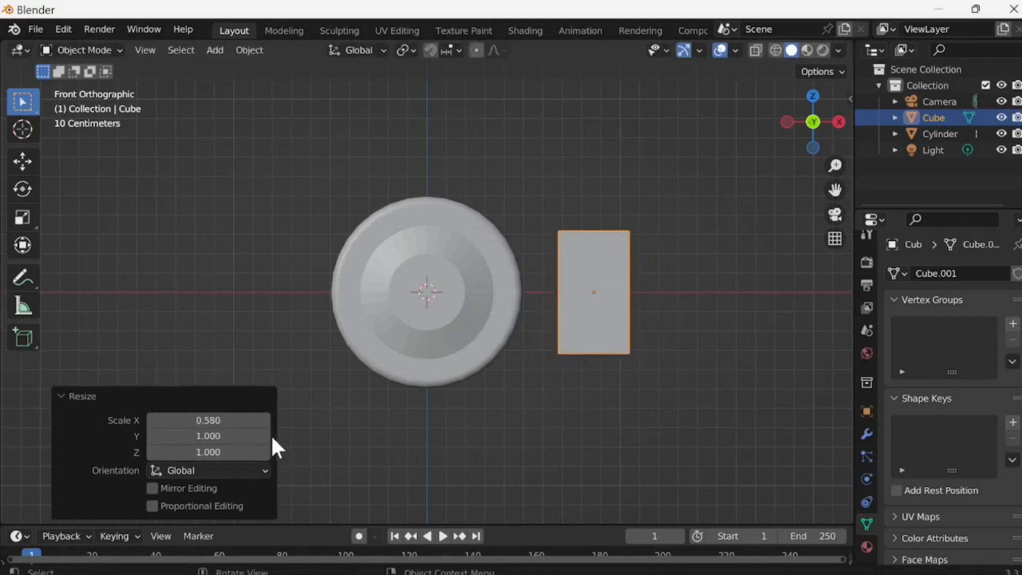
pyautogui.click(250, 426)
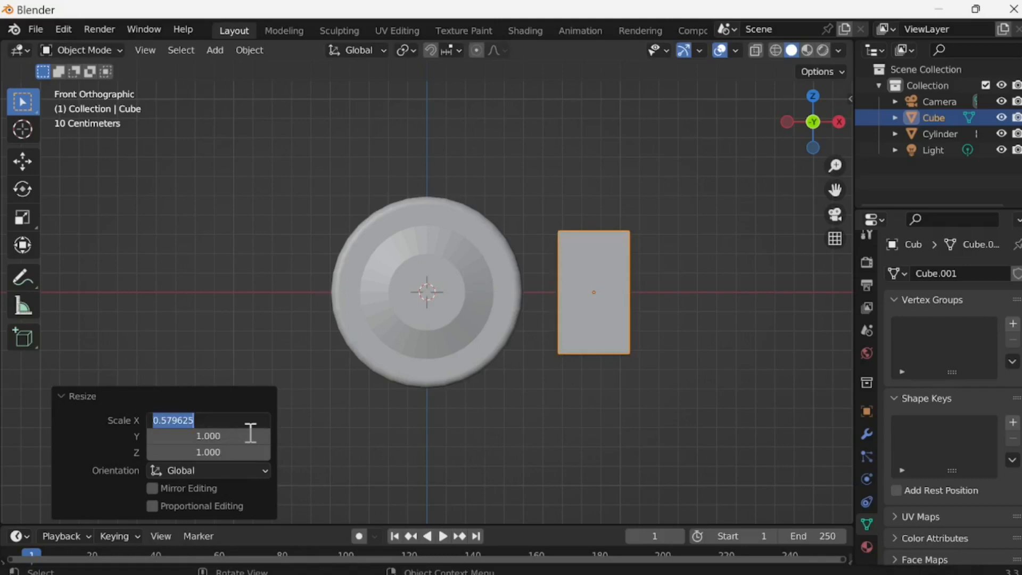
pyautogui.press('BackSpace')
pyautogui.press('Return')
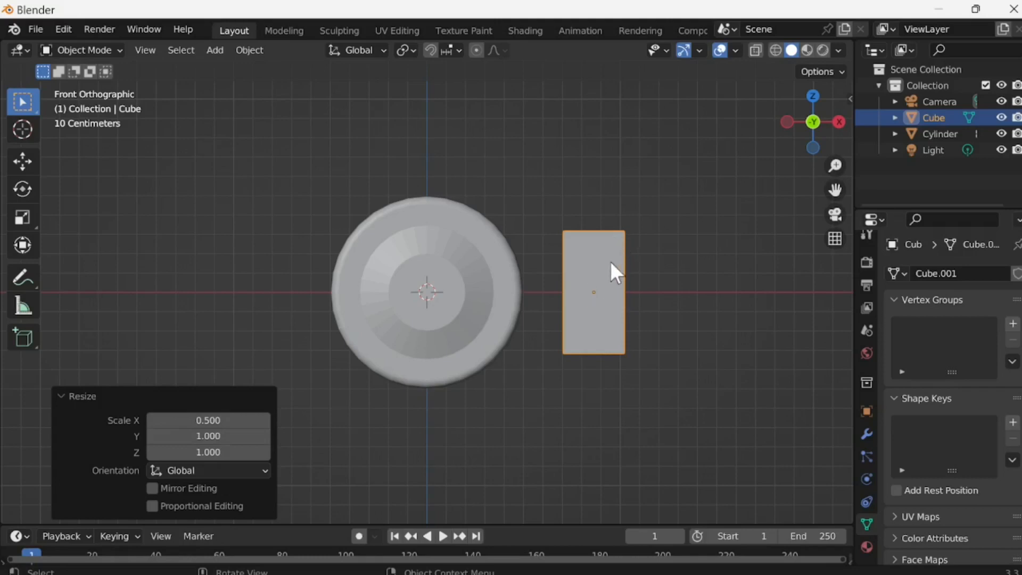
# Reduce the block's height with a scale factor of 0.5 along the Z axis.
pyautogui.moveTo(619, 279); pyautogui.dragTo(491, 372, button='middle')
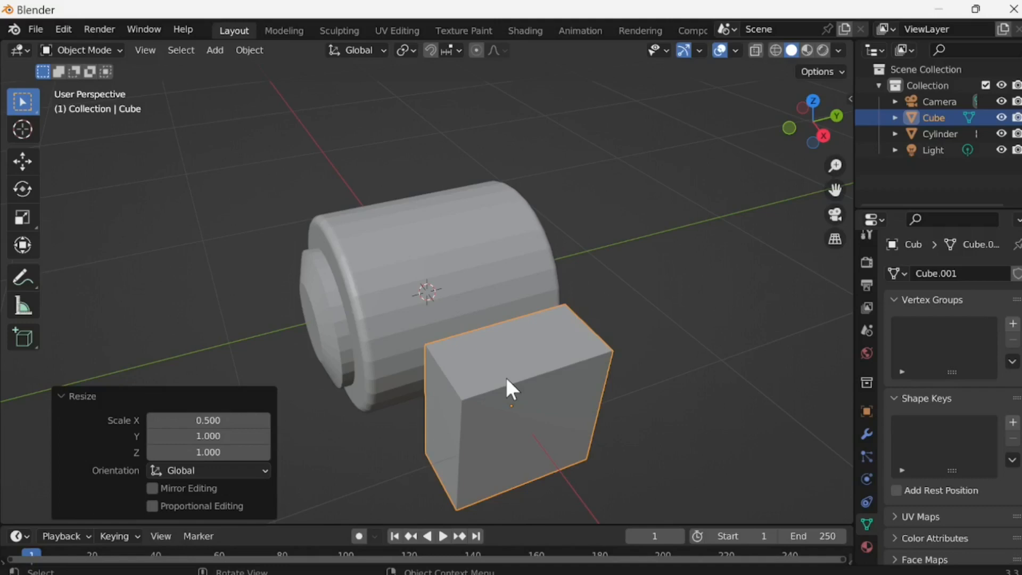
pyautogui.press('s')
pyautogui.press('y')
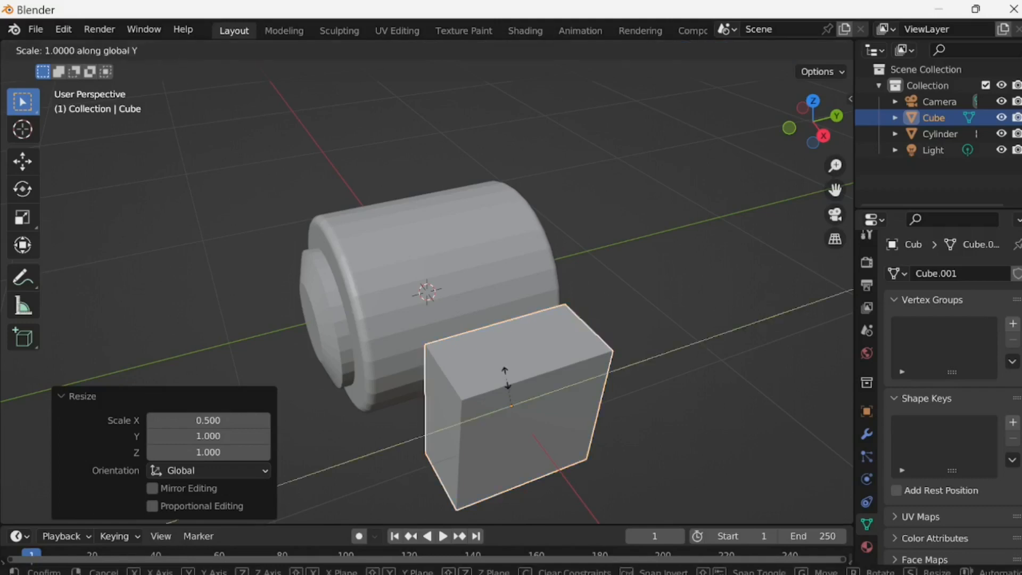
pyautogui.press('z')
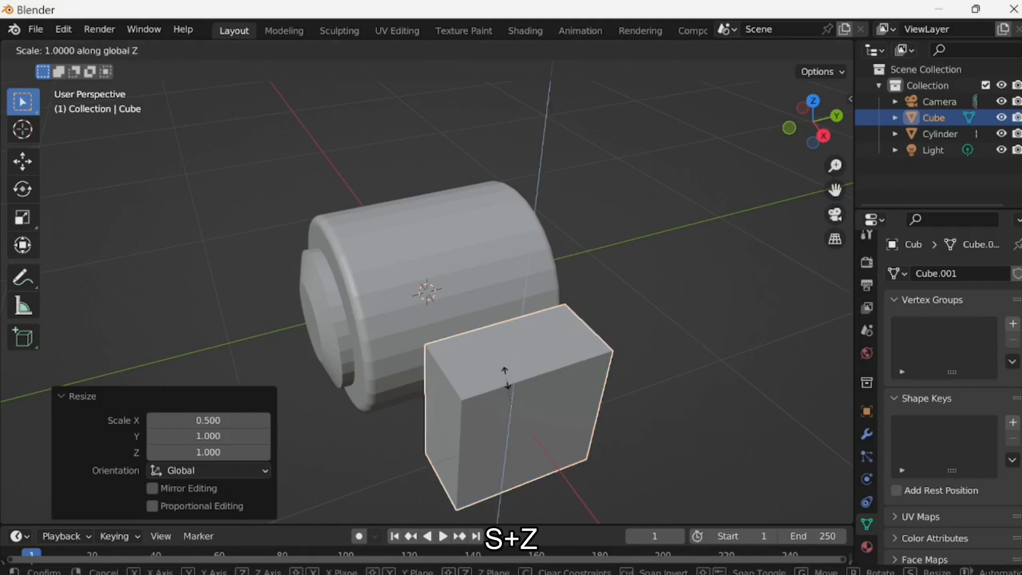
pyautogui.click(506, 397)
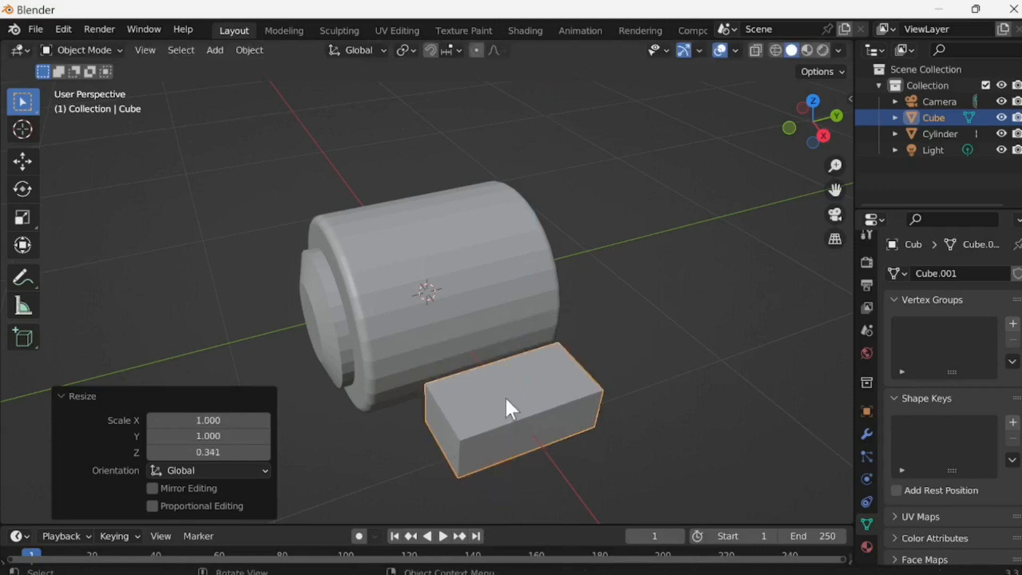
pyautogui.click(228, 452)
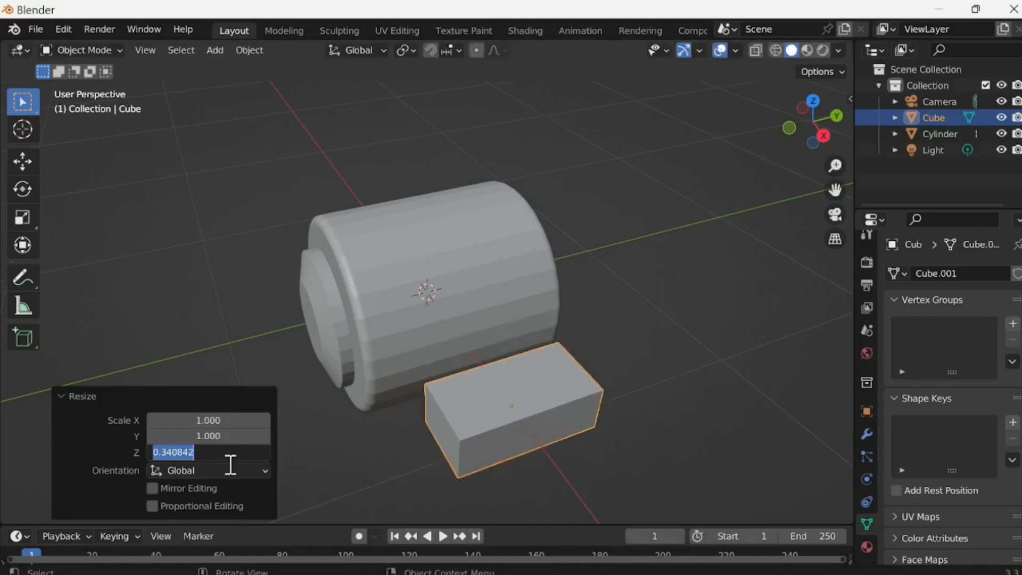
pyautogui.write('0.5')
pyautogui.press('Return')
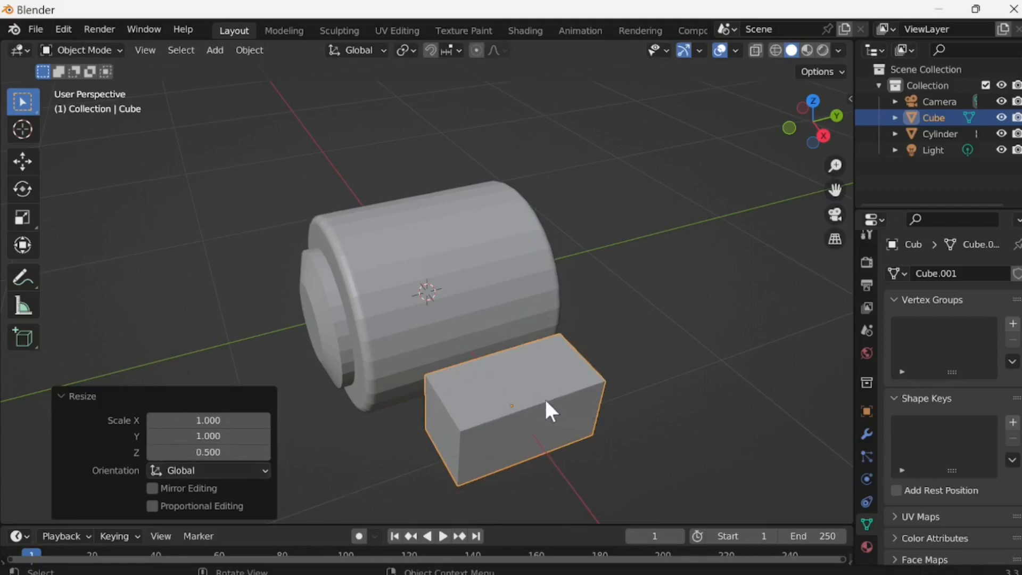
# Lengthen the block along the Y axis with a scale factor of 1.8.
pyautogui.moveTo(544, 398); pyautogui.dragTo(484, 395, button='middle')
pyautogui.press('s')
pyautogui.press('y')
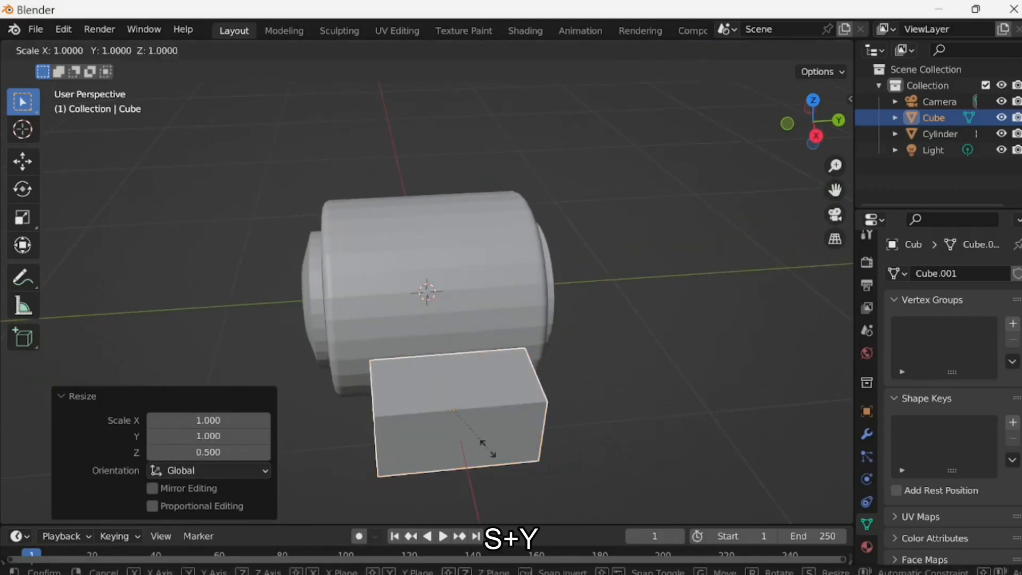
pyautogui.moveTo(538, 437)
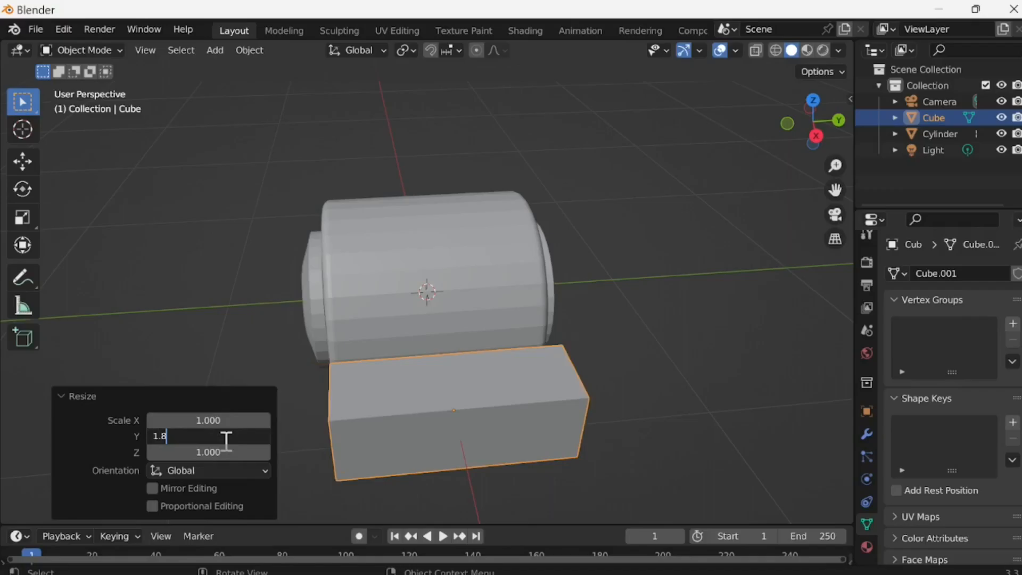
pyautogui.press('Return')
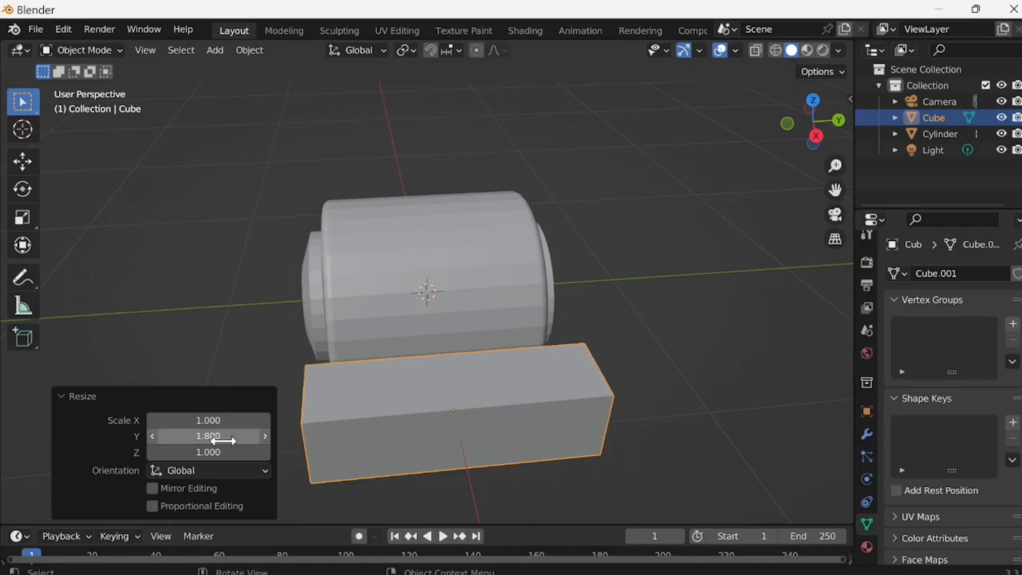
# Narrow the block along the X axis with a scale factor of about 0.434.
pyautogui.moveTo(581, 330); pyautogui.dragTo(718, 284, button='middle')
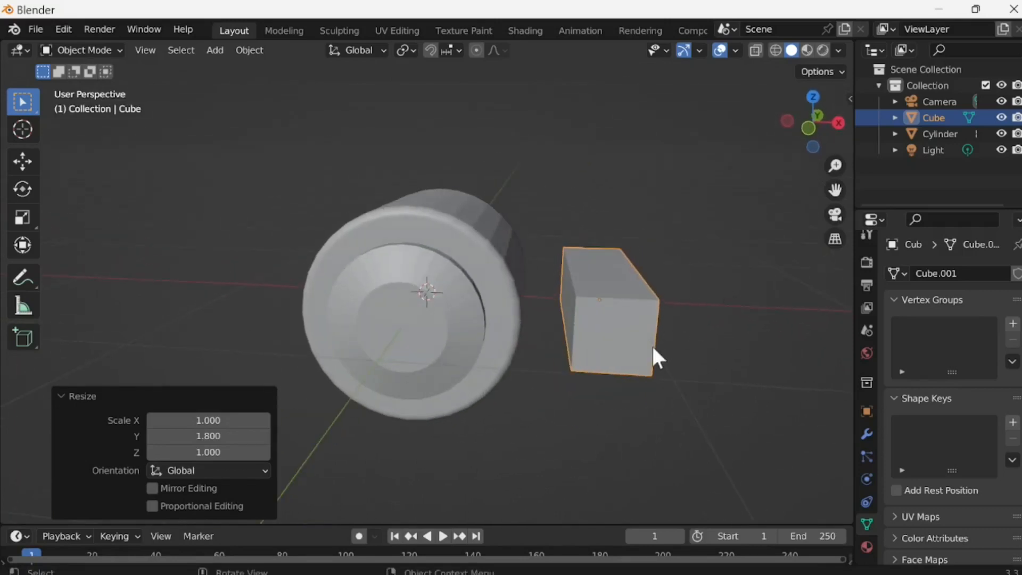
pyautogui.press('s')
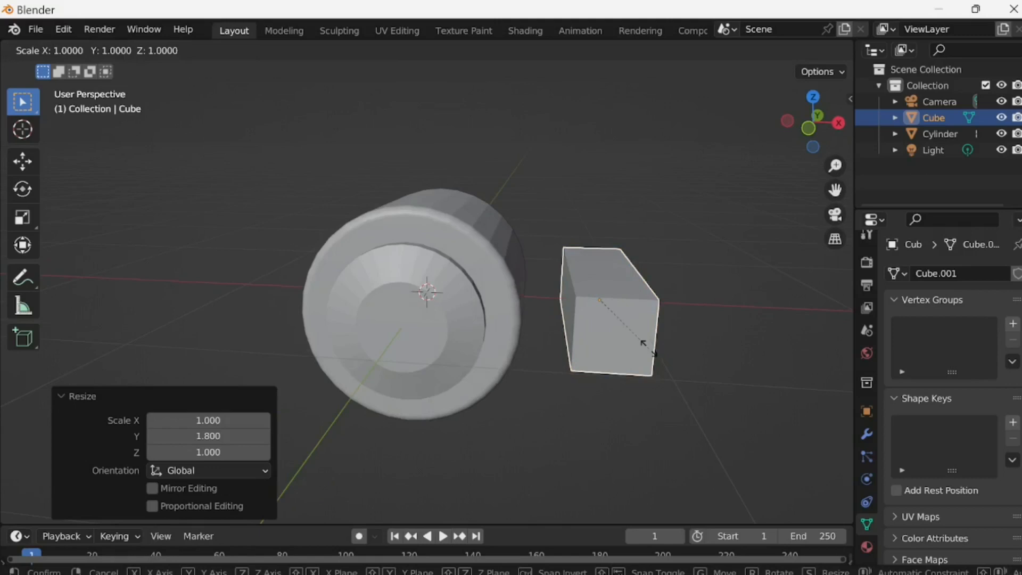
pyautogui.press('z')
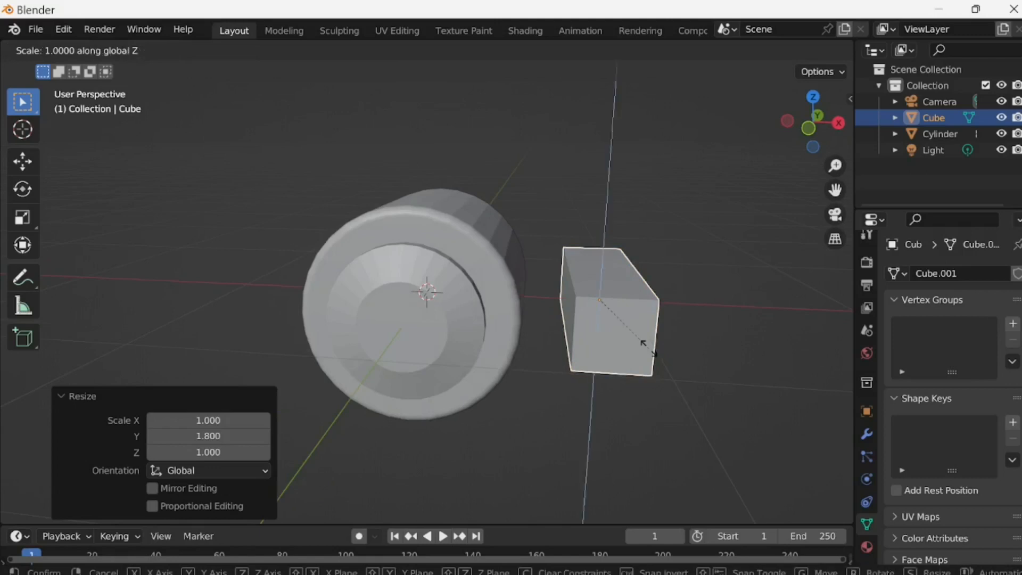
pyautogui.press('x')
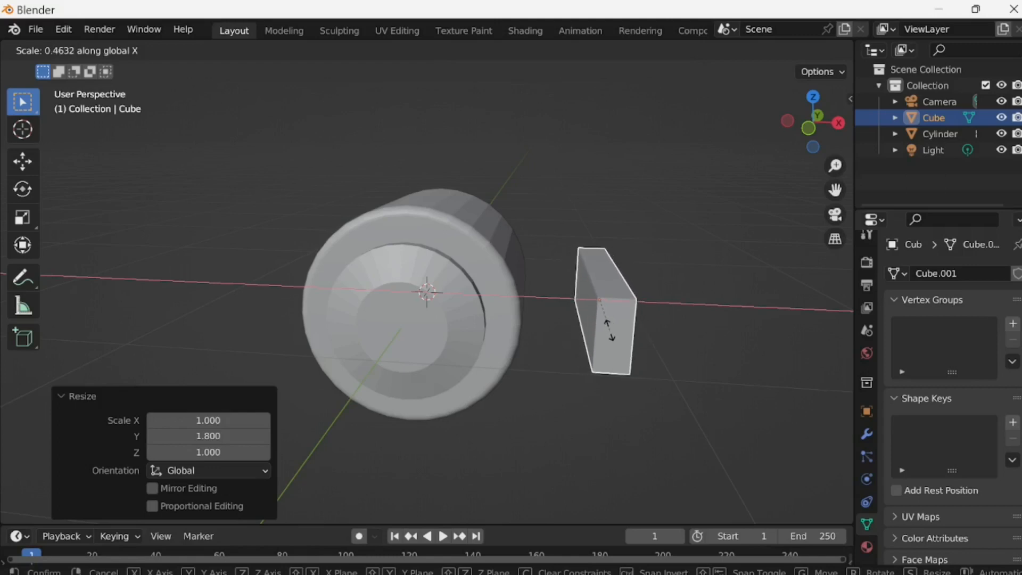
pyautogui.click(646, 339)
# Move the block along X about 0.2 m closer to the cylinder.
pyautogui.moveTo(691, 350); pyautogui.dragTo(683, 395, button='middle')
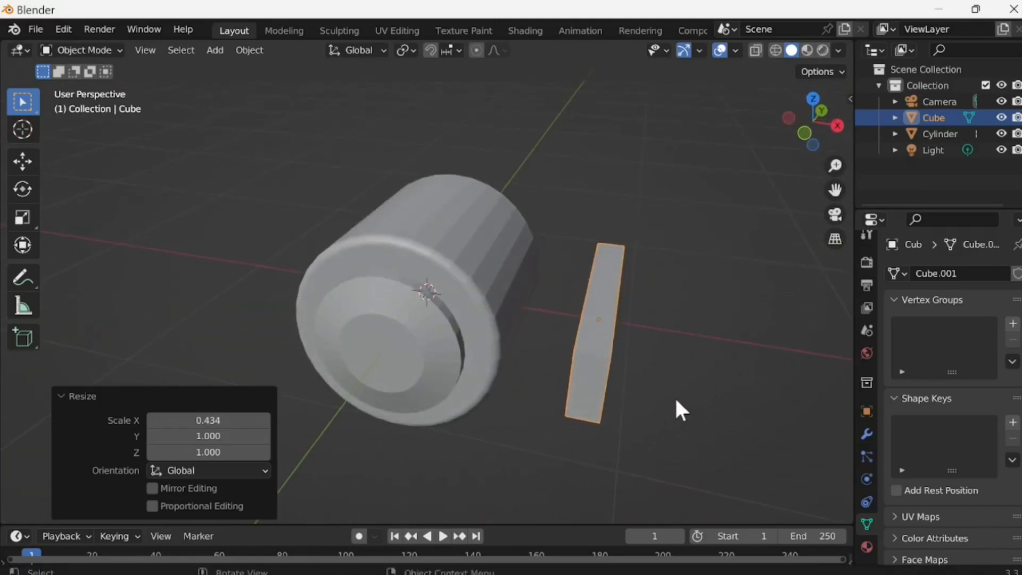
pyautogui.press('g')
pyautogui.press('x')
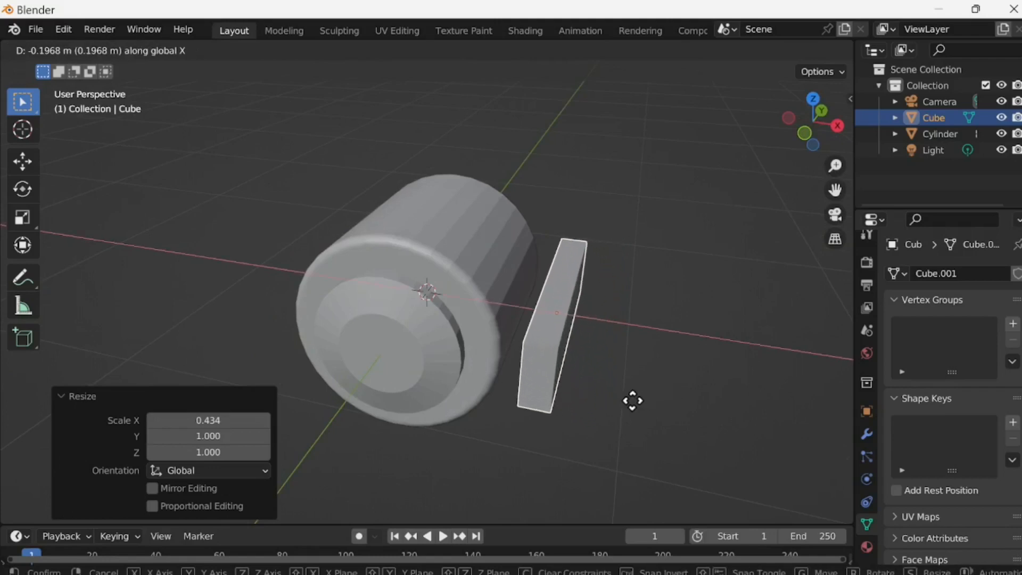
pyautogui.click(632, 403)
# Try a centred vertical loop cut and a centred horizontal loop cut on the block in Edit Mode.
pyautogui.press('KP_7')
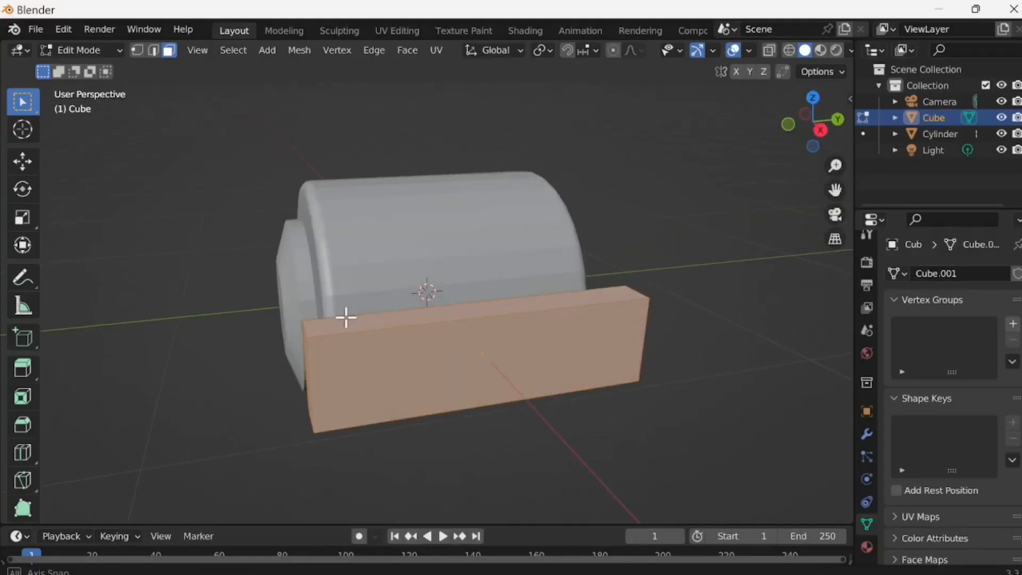
pyautogui.moveTo(489, 364); pyautogui.dragTo(461, 376, button='middle')
pyautogui.hotkey('ctrl', 'r')
pyautogui.click(462, 379)
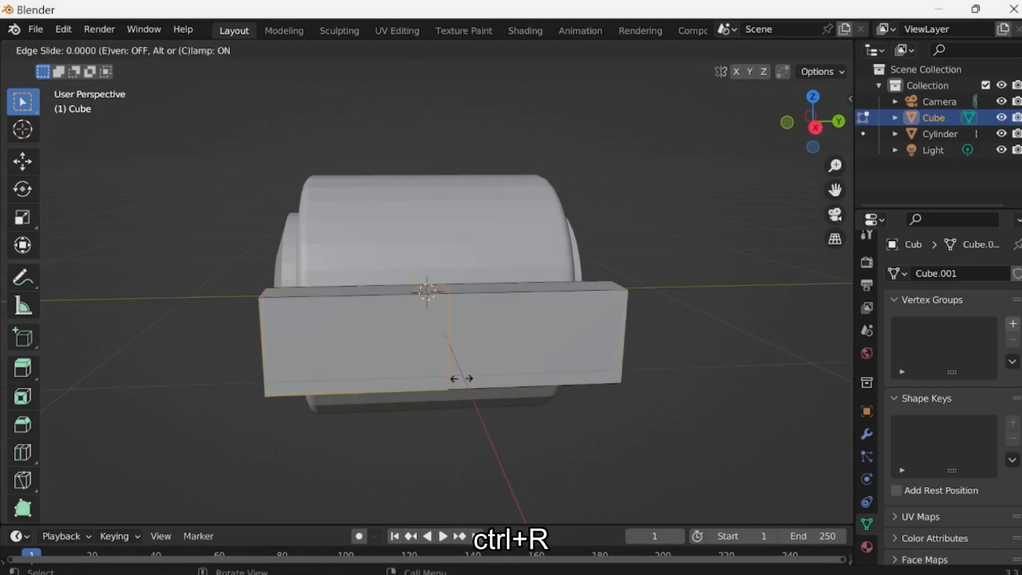
pyautogui.rightClick(462, 378)
pyautogui.press('ctrl')
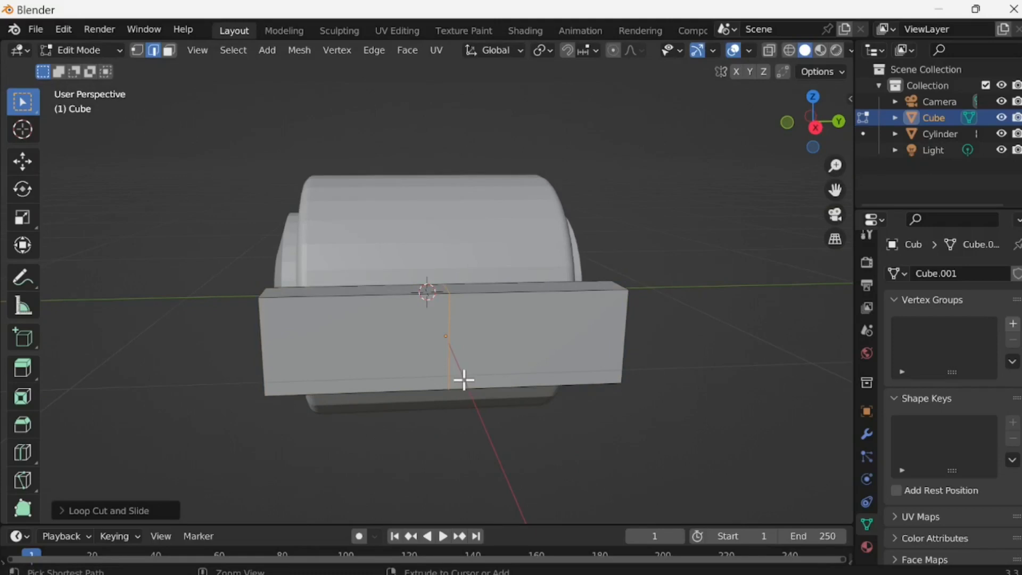
pyautogui.hotkey('ctrl', 'r')
pyautogui.click(447, 365)
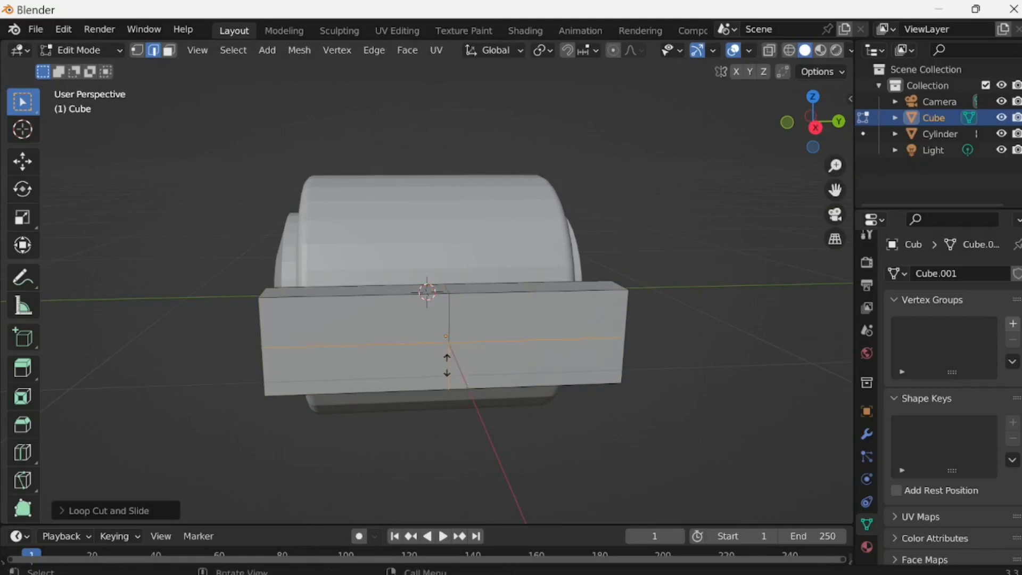
pyautogui.rightClick(447, 365)
pyautogui.press('KP_1')
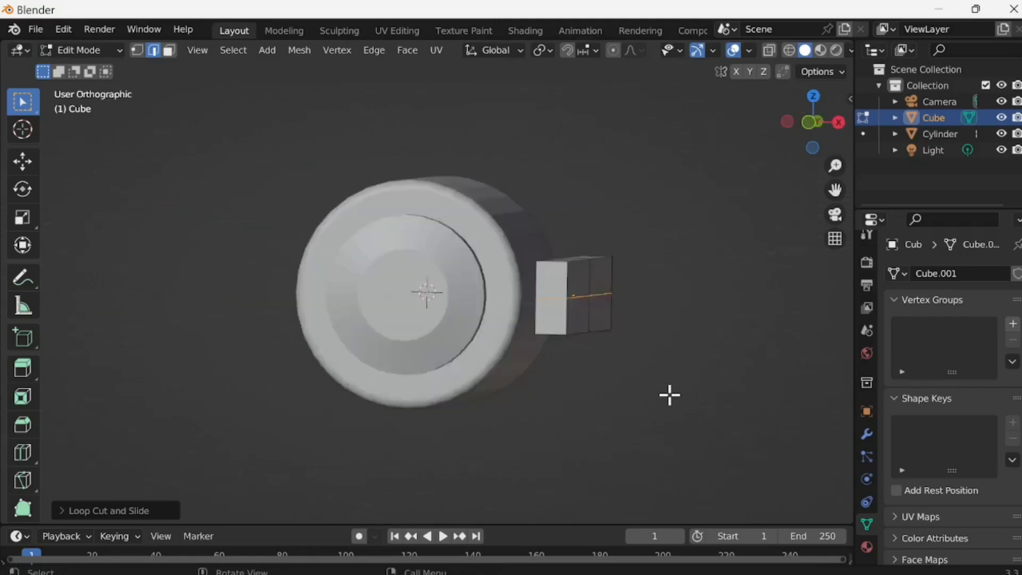
pyautogui.moveTo(710, 331); pyautogui.dragTo(413, 349, button='middle')
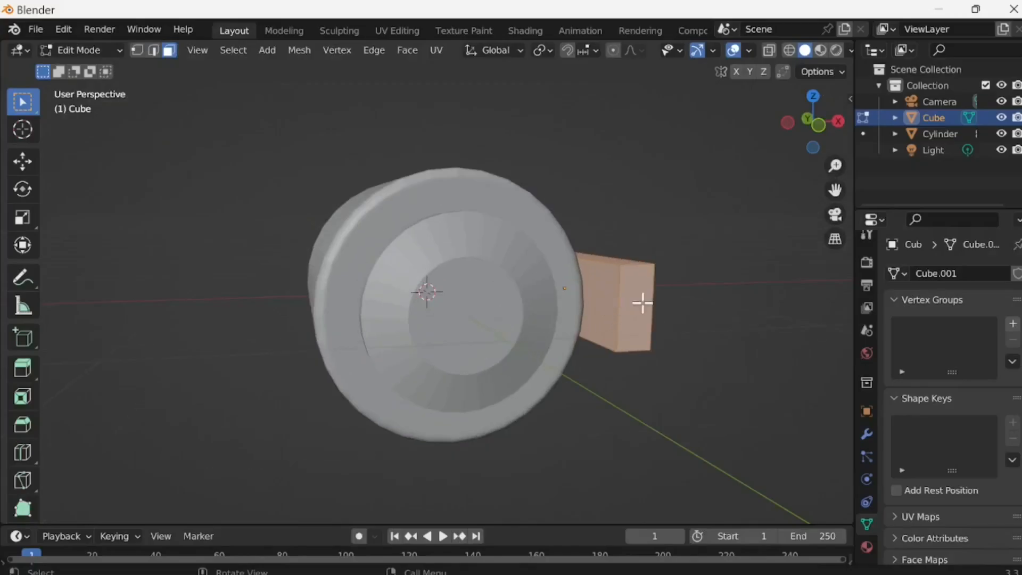
# Add a loop cut near each end of the block, with slide factors of 0.83 and -0.83.
pyautogui.scroll(1, 617, 299)
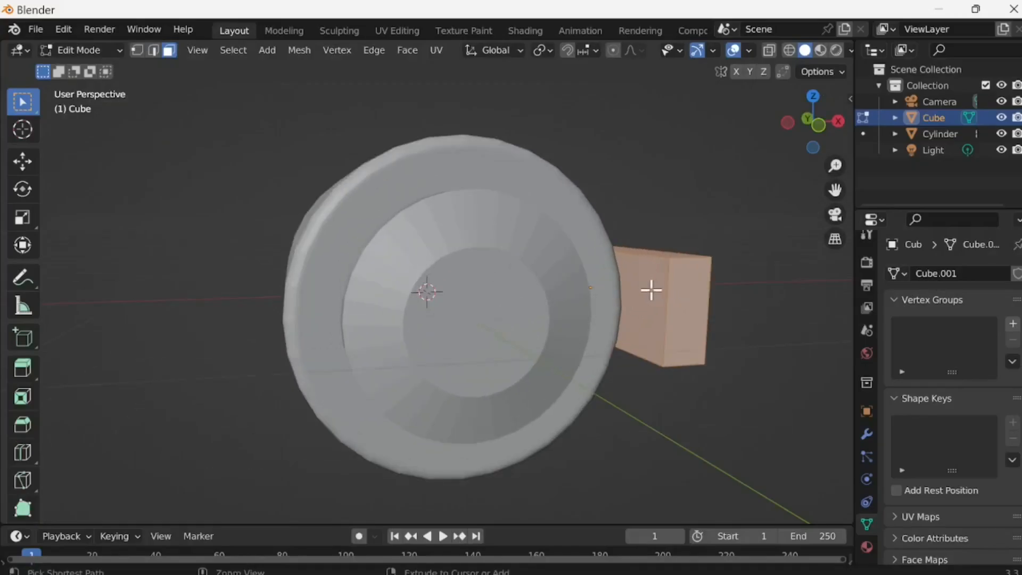
pyautogui.hotkey('ctrl', 'r')
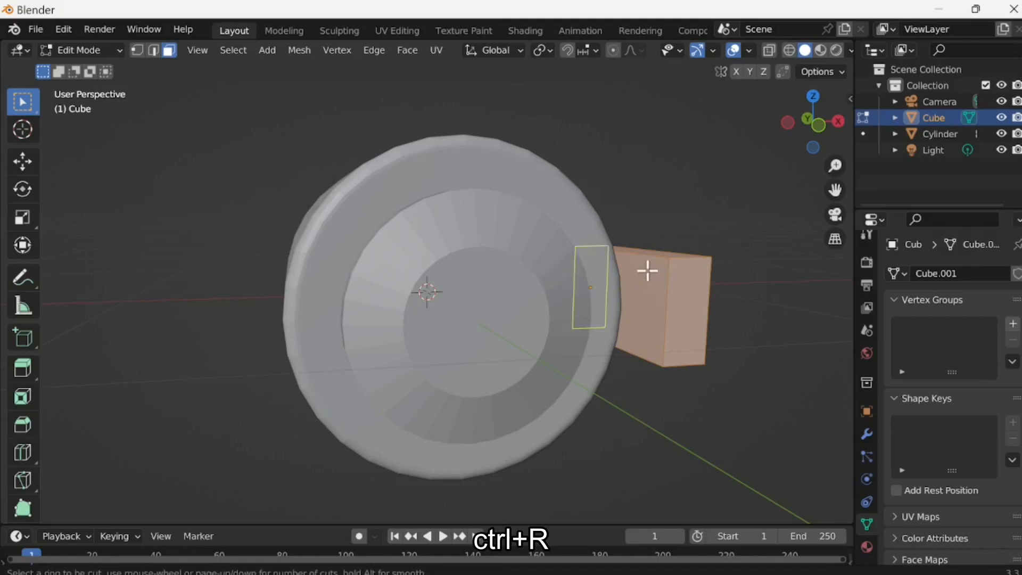
pyautogui.click(646, 270)
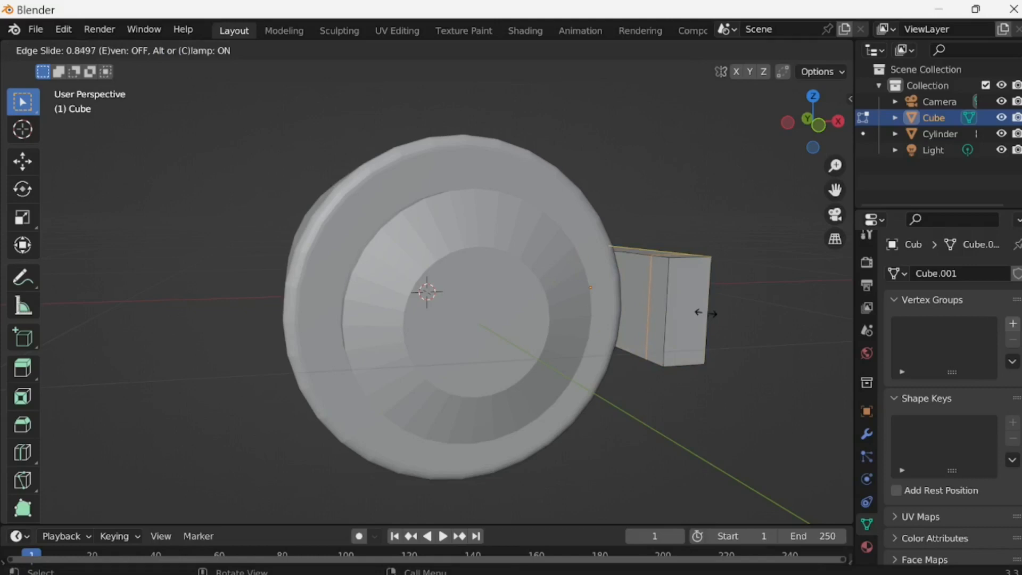
pyautogui.click(703, 312)
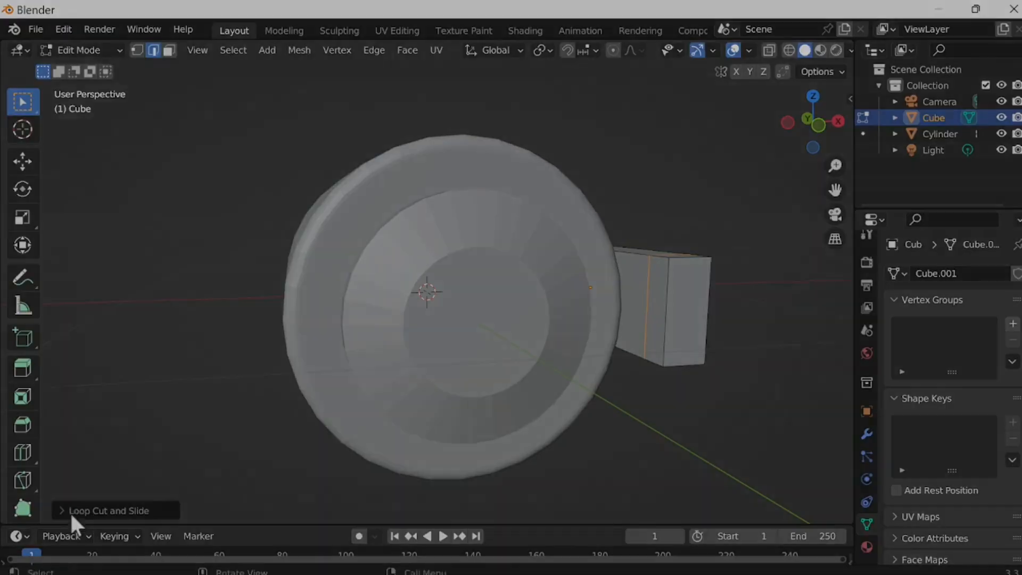
pyautogui.click(69, 511)
pyautogui.doubleClick(212, 417)
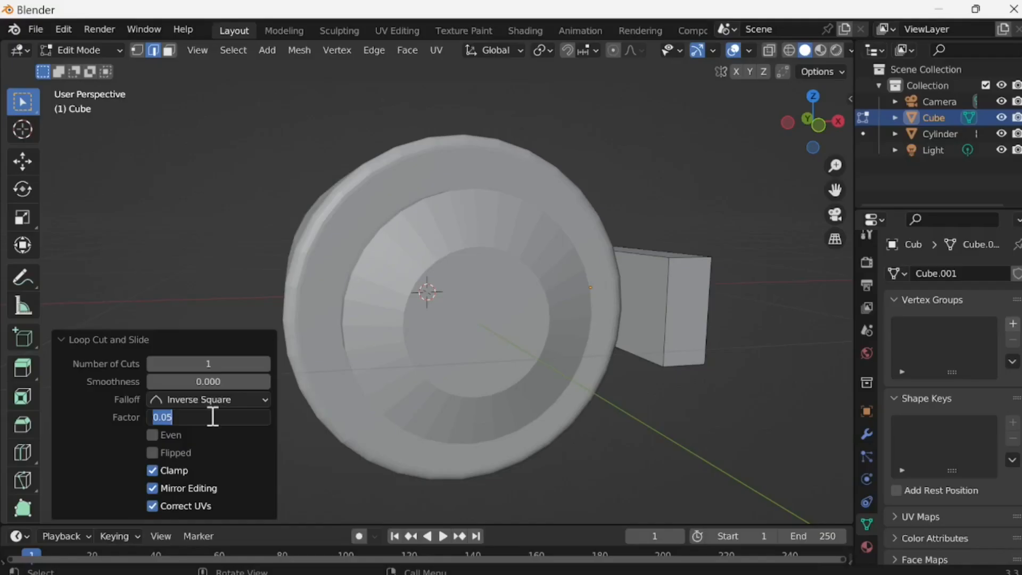
pyautogui.press('BackSpace')
pyautogui.write('.83')
pyautogui.press('Return')
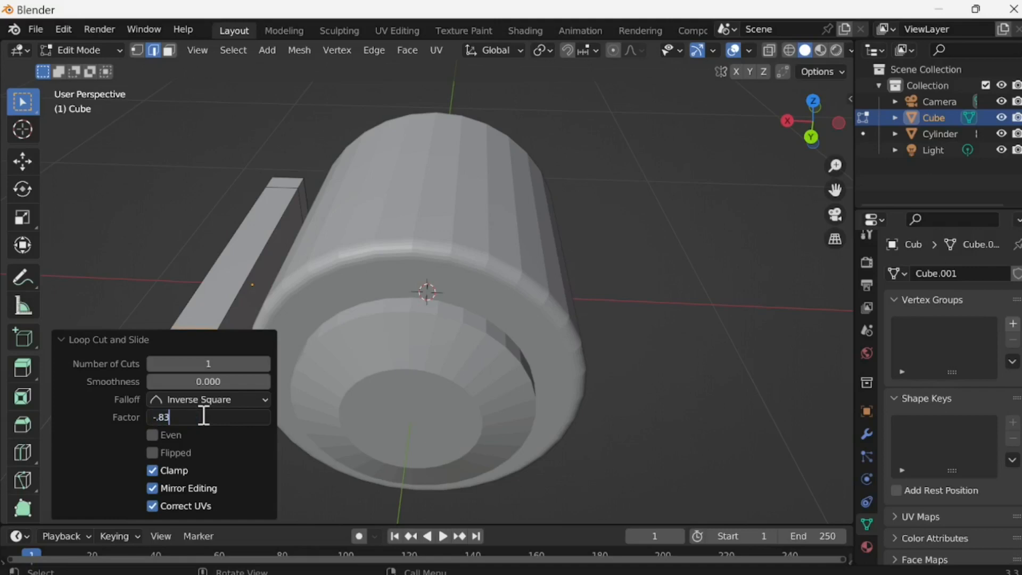
pyautogui.press('Return')
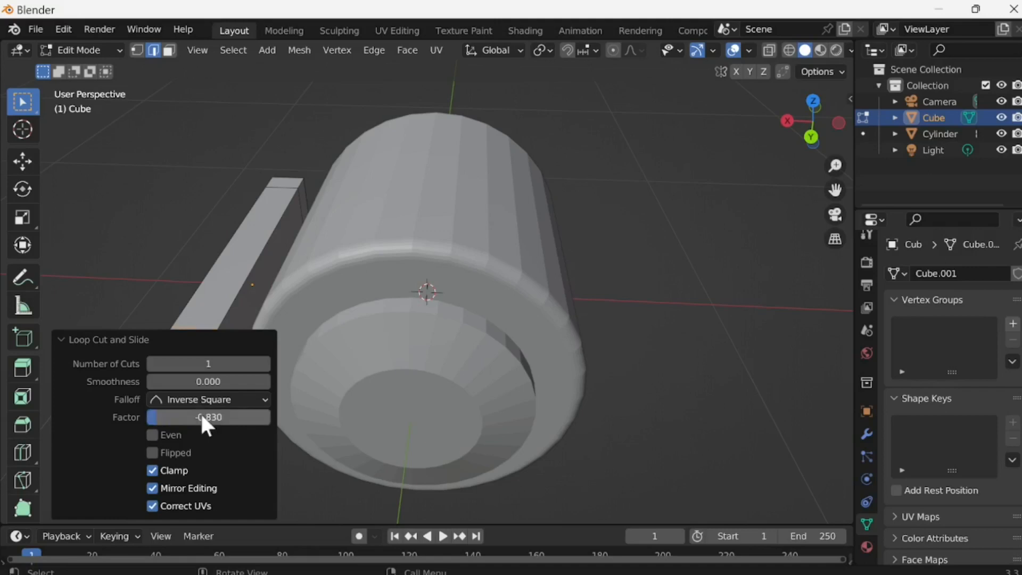
# Extrude the block's two end faces that face the cylinder by about 0.33 m, forming arms around the cylinder's ends.
pyautogui.click(176, 286)
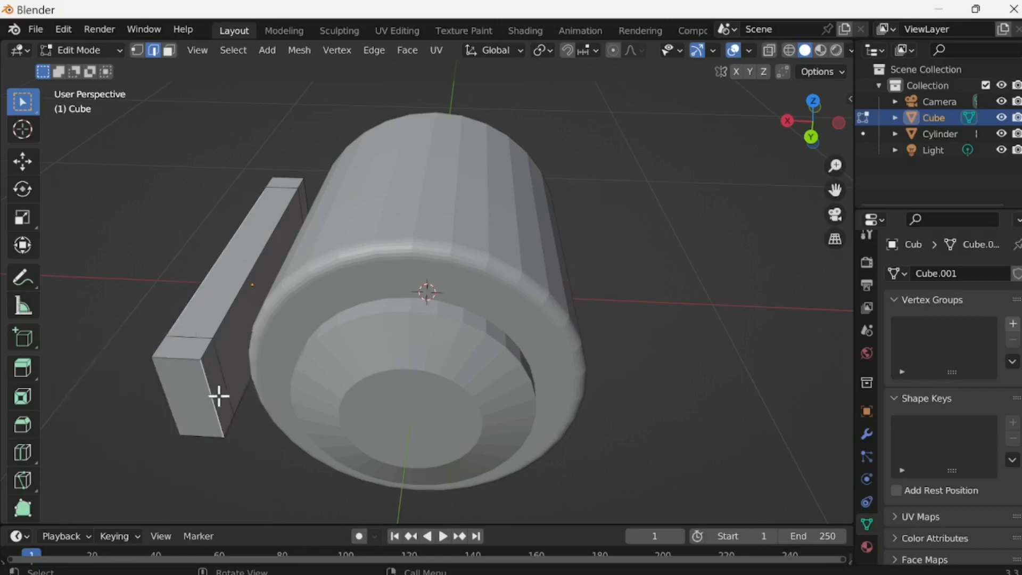
pyautogui.press('Tab')
pyautogui.press('Tab')
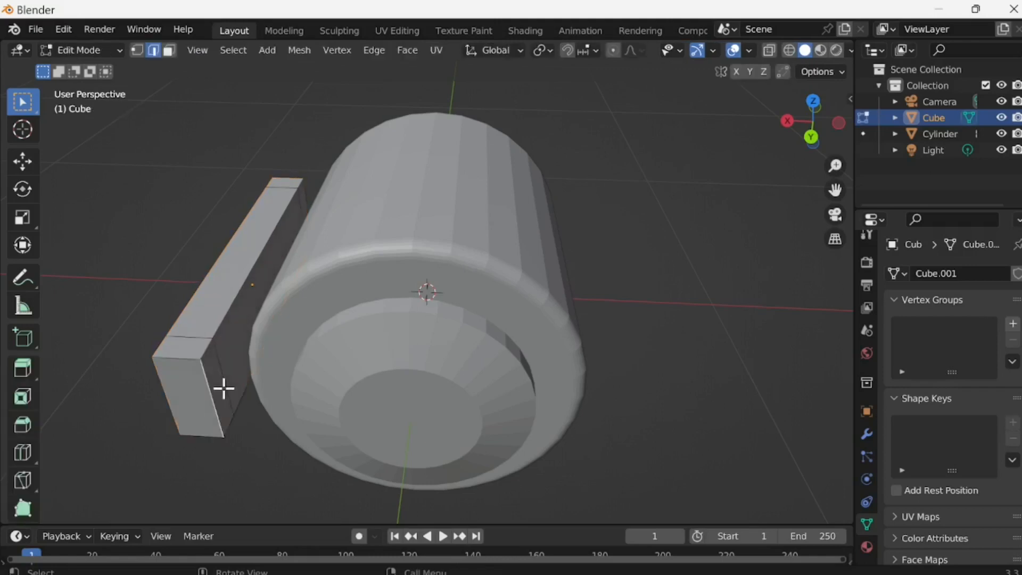
pyautogui.click(169, 50)
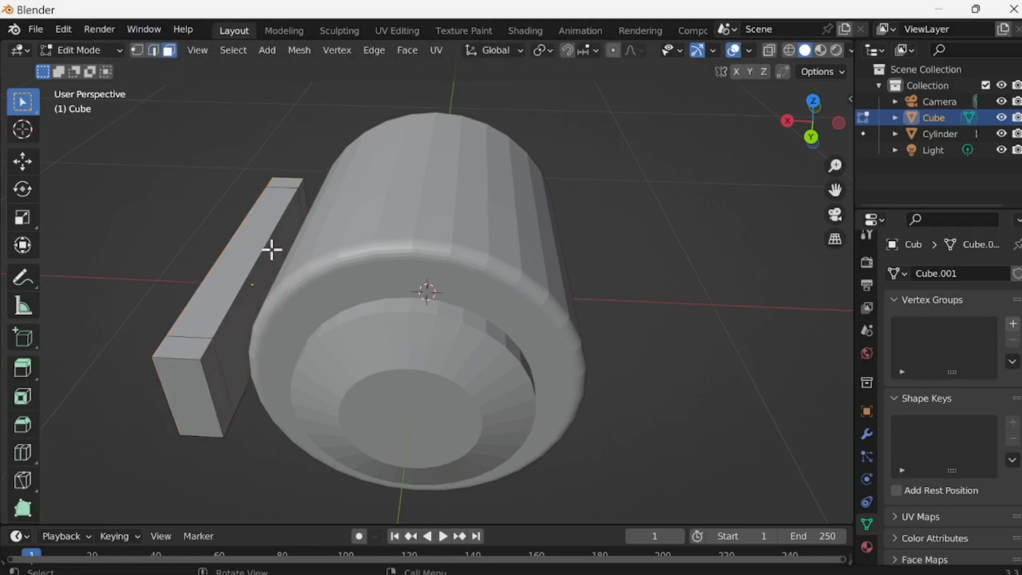
pyautogui.press('Tab')
pyautogui.press('Tab')
pyautogui.click(304, 198)
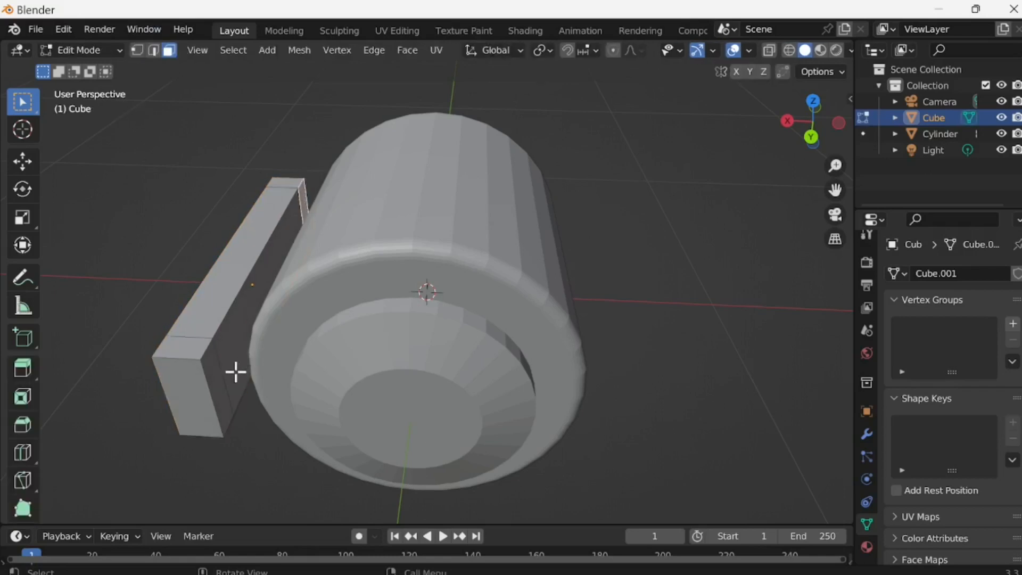
pyautogui.keyDown('shift'); pyautogui.click(219, 380); pyautogui.keyUp('shift')
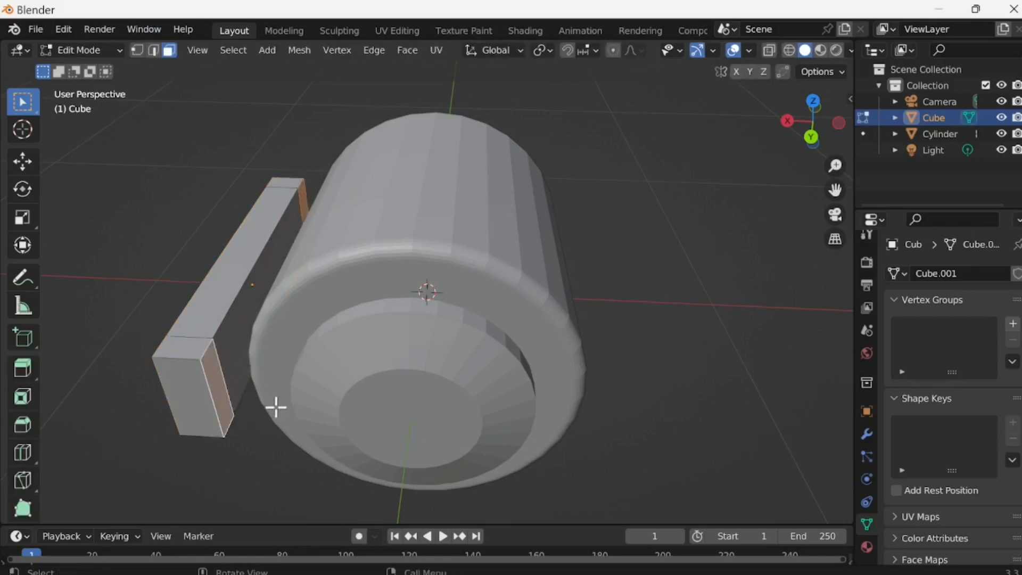
pyautogui.moveTo(493, 340); pyautogui.dragTo(598, 310, button='middle')
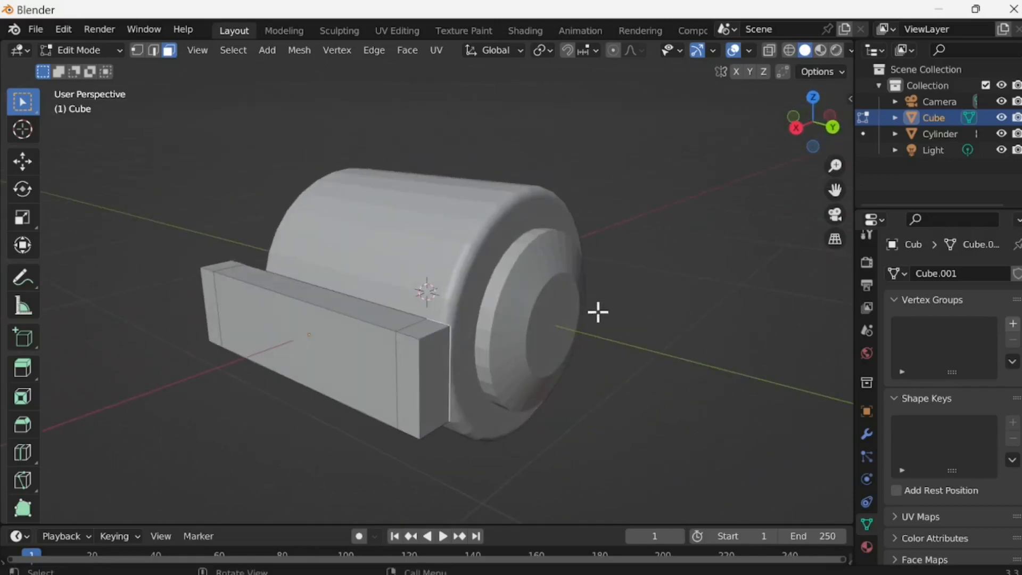
pyautogui.press('e')
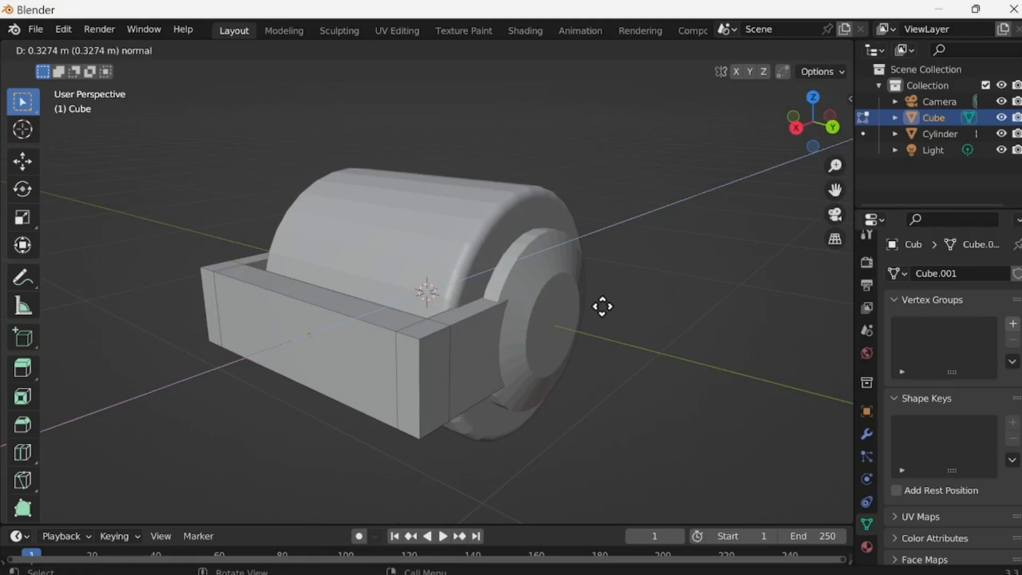
pyautogui.click(602, 307)
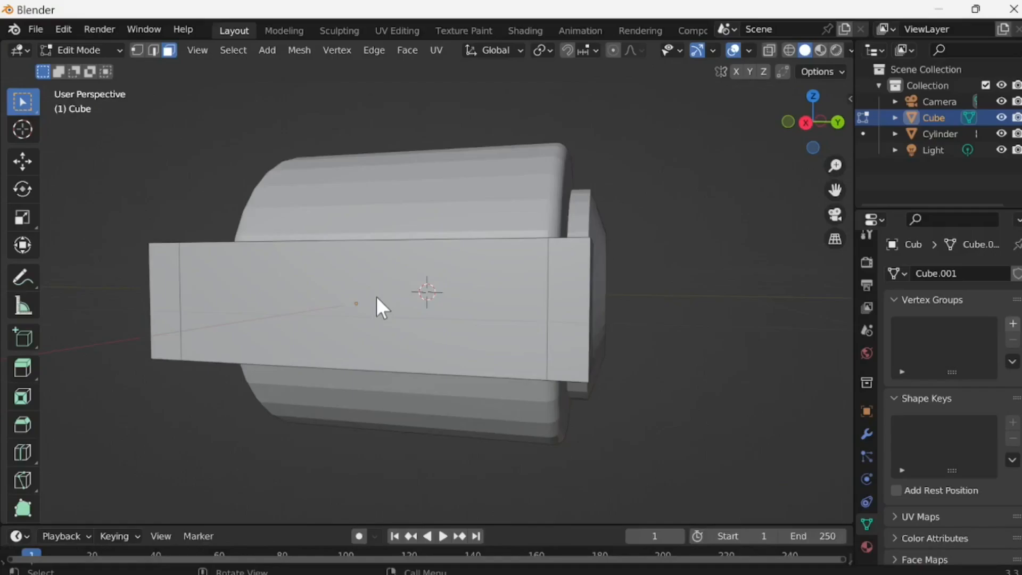
# Add a horizontal and a vertical loop cut centred on the block's long outer face, both with factor 0.
pyautogui.hotkey('ctrl', 'r')
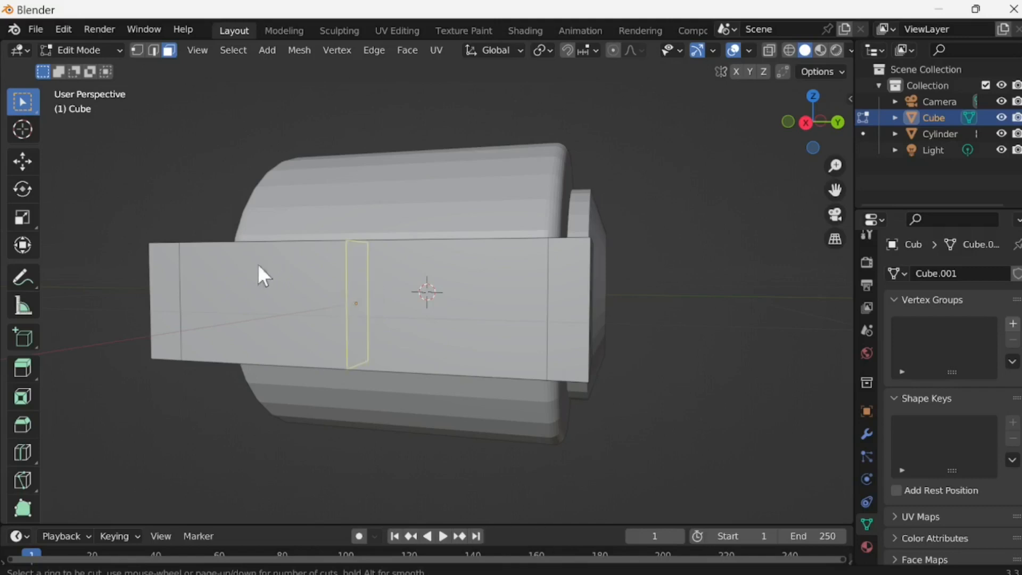
pyautogui.click(191, 283)
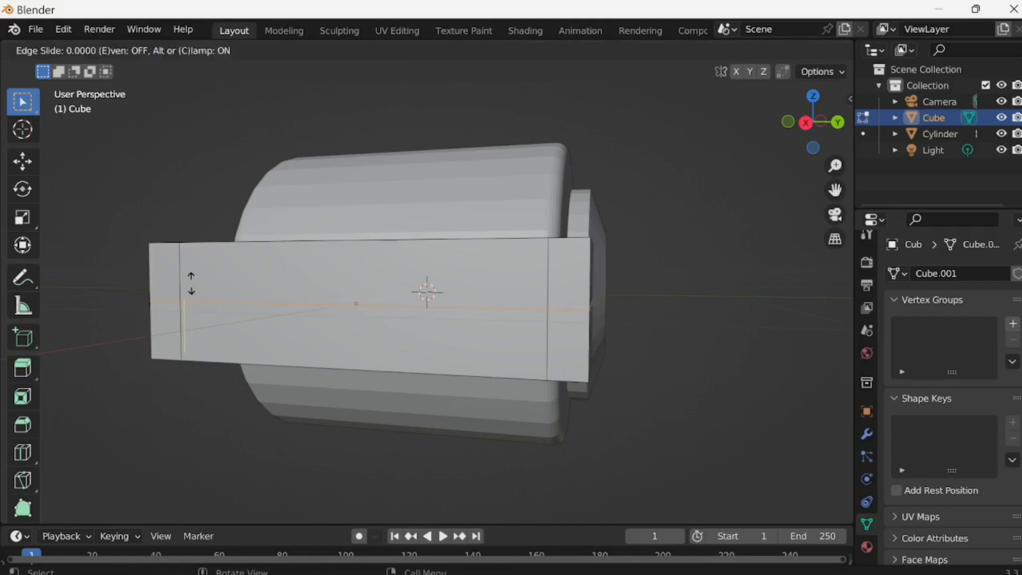
pyautogui.click(191, 283)
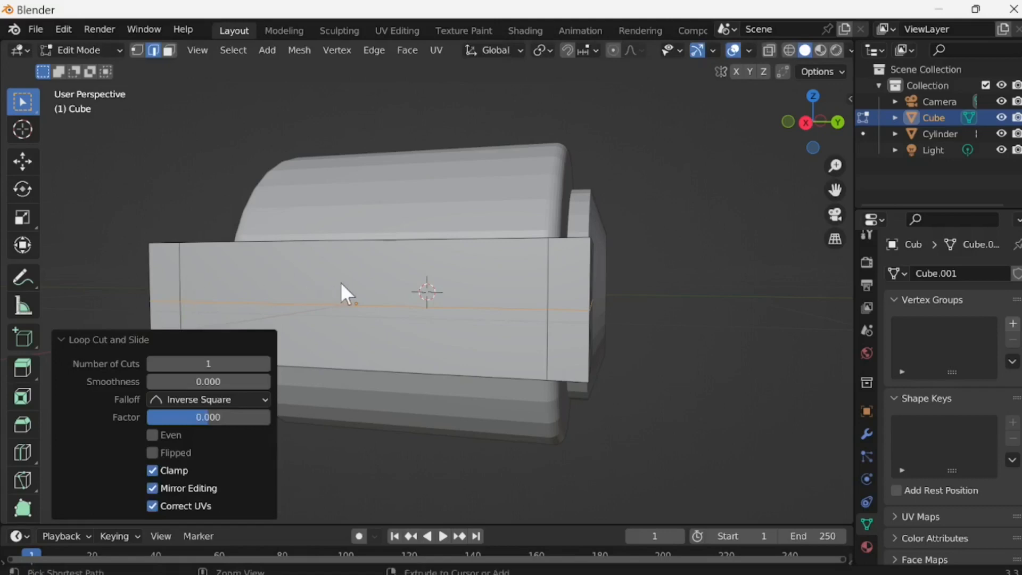
pyautogui.hotkey('ctrl', 'r')
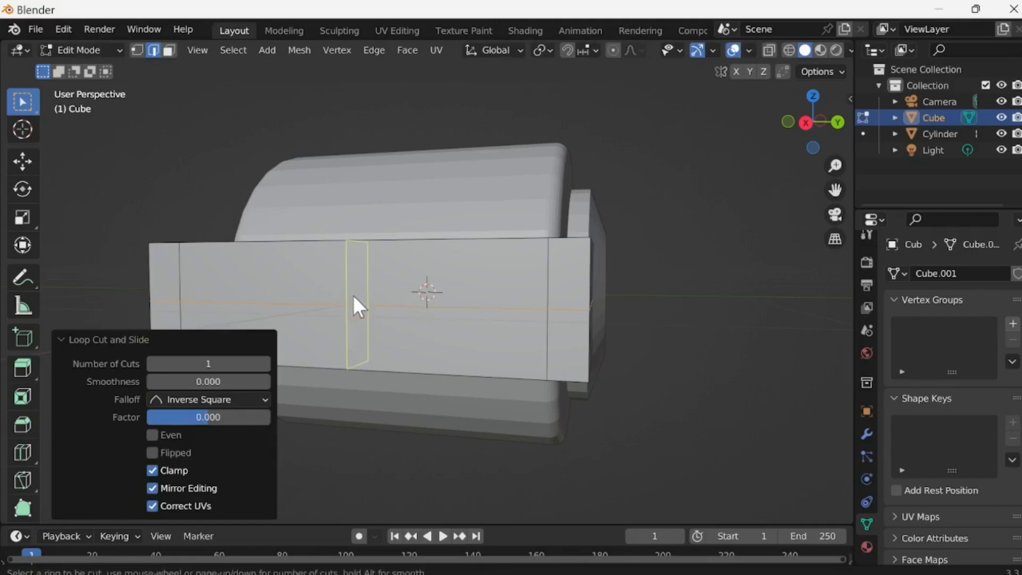
pyautogui.click(353, 296)
pyautogui.click(354, 296)
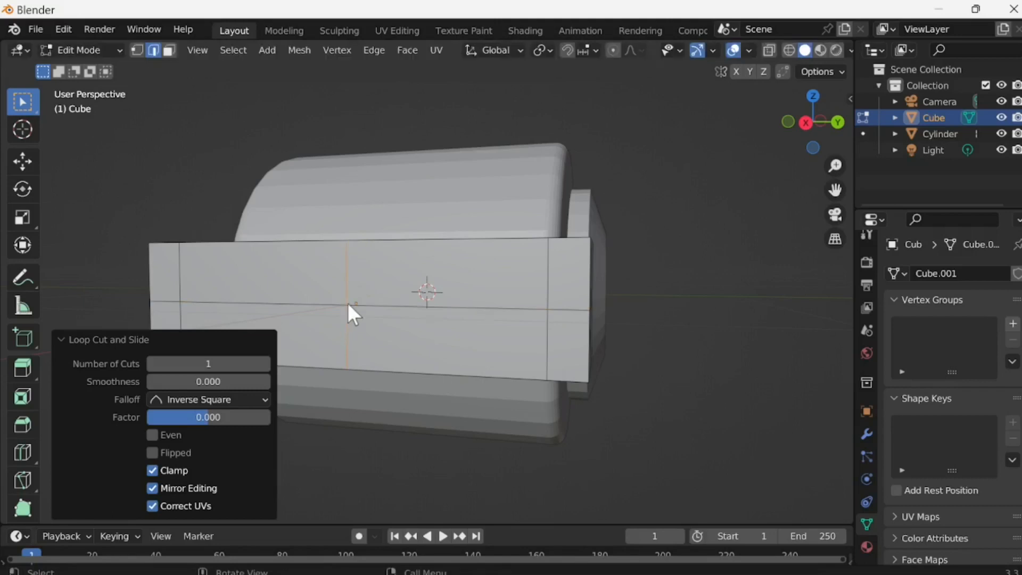
# Bevel the vertex at the centre of the block's outer face into a segmented patch and round it with LoopTools Circle.
pyautogui.press('Tab')
pyautogui.press('Tab')
pyautogui.click(137, 51)
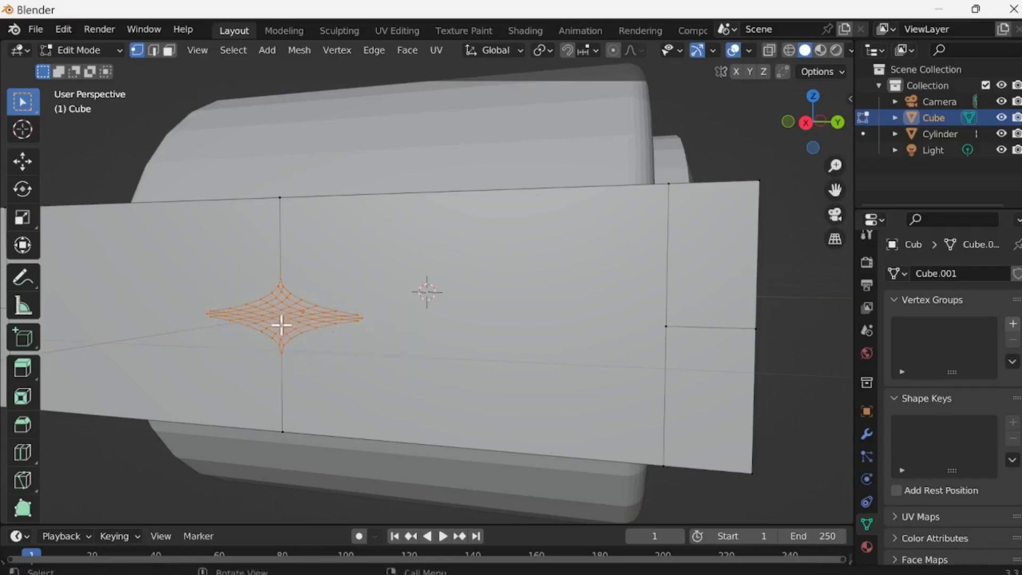
pyautogui.rightClick(279, 326)
pyautogui.moveTo(274, 320)
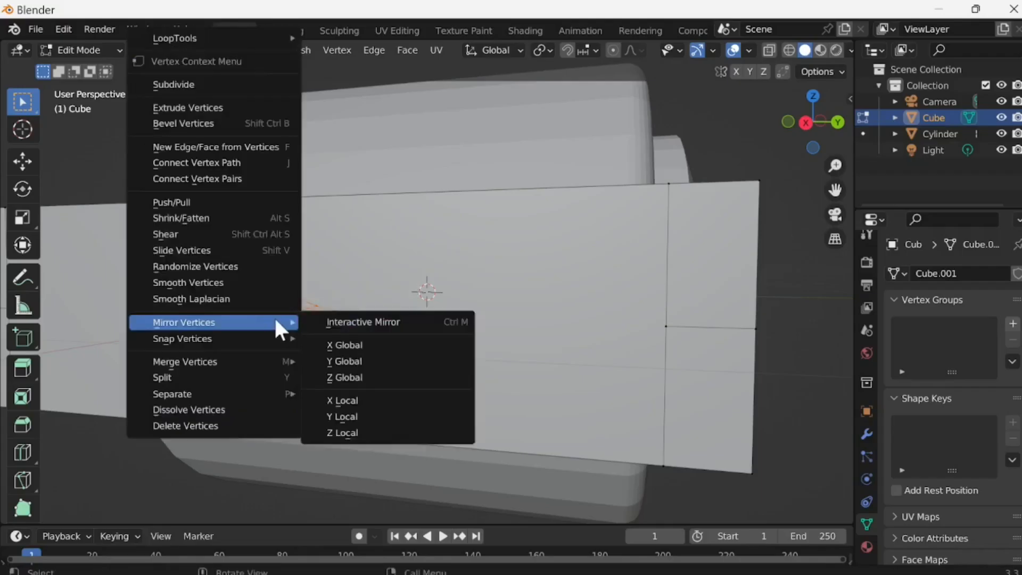
pyautogui.moveTo(241, 35)
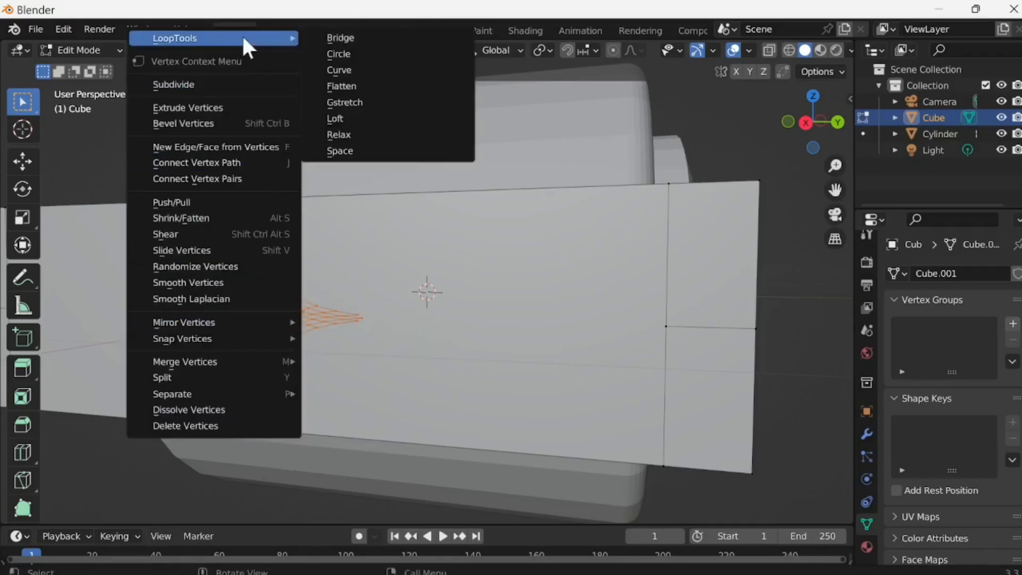
pyautogui.click(357, 55)
pyautogui.scroll(-4, 429, 317)
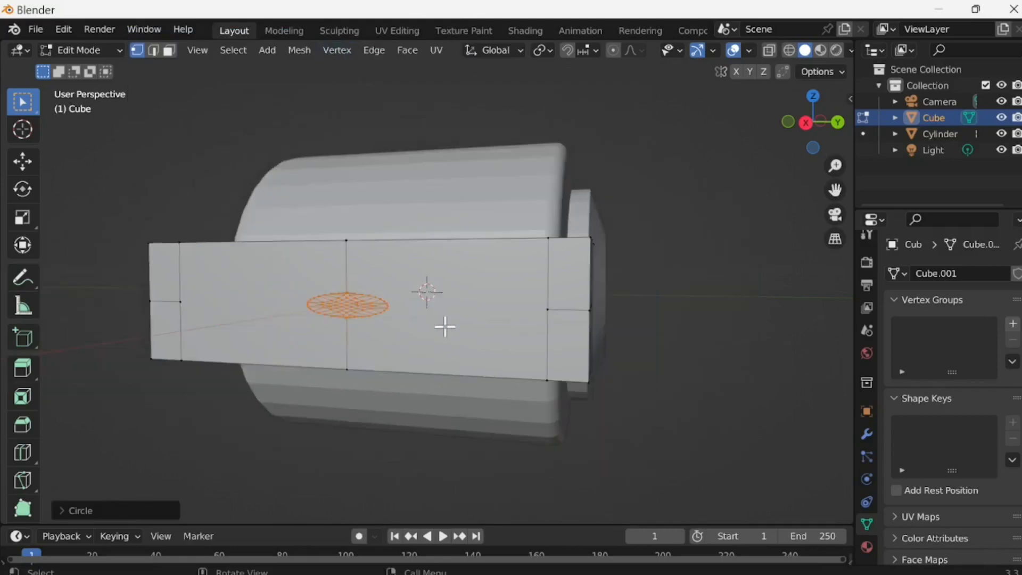
# Scale the round patch on the block's outer face along Y by about 0.44 and enlarge it uniformly.
pyautogui.moveTo(438, 327); pyautogui.dragTo(463, 340, button='middle')
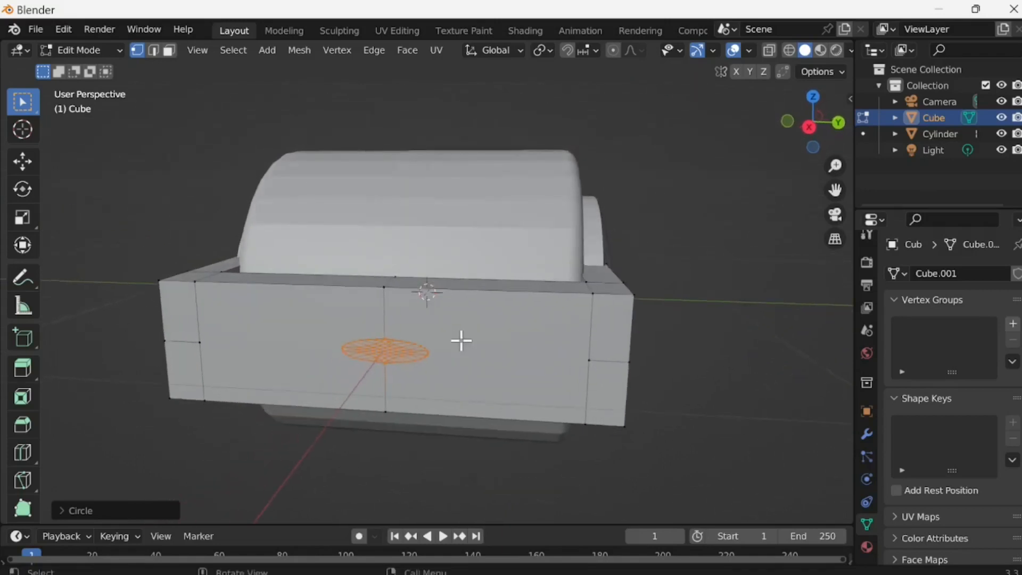
pyautogui.press('s')
pyautogui.press('y')
pyautogui.press('s')
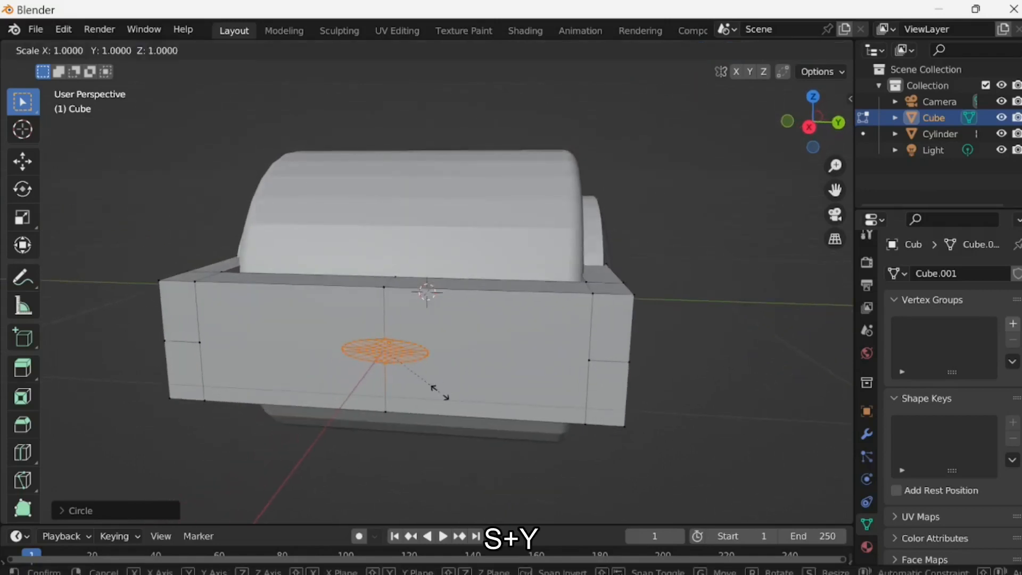
pyautogui.press('x')
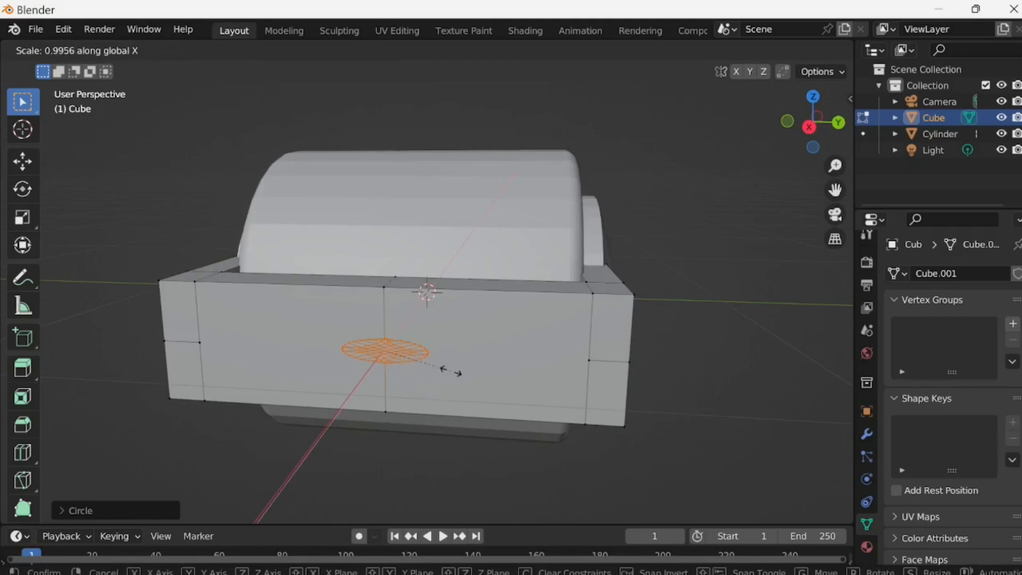
pyautogui.press('y')
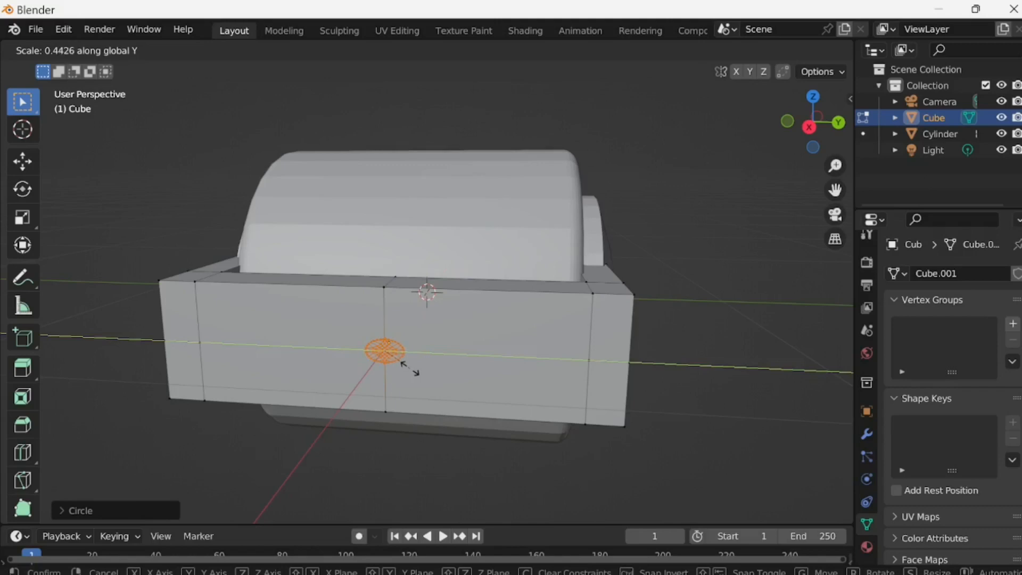
pyautogui.click(410, 367)
pyautogui.press('s')
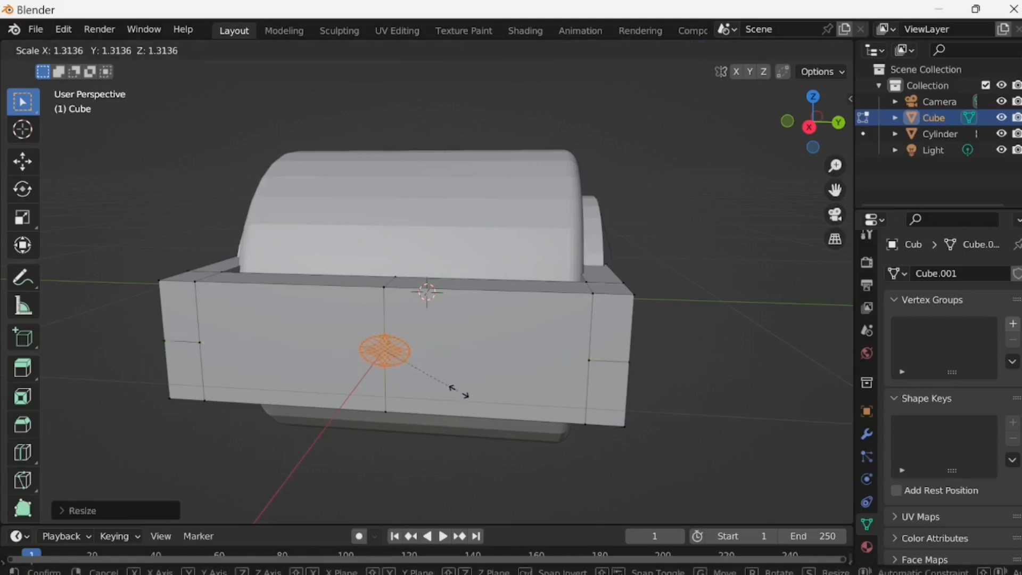
pyautogui.click(511, 414)
# Extrude the round patch straight outward along X into a long handle rod and return to Object Mode.
pyautogui.moveTo(669, 358); pyautogui.dragTo(591, 372, button='middle')
pyautogui.moveTo(290, 413); pyautogui.dragTo(319, 393, button='middle')
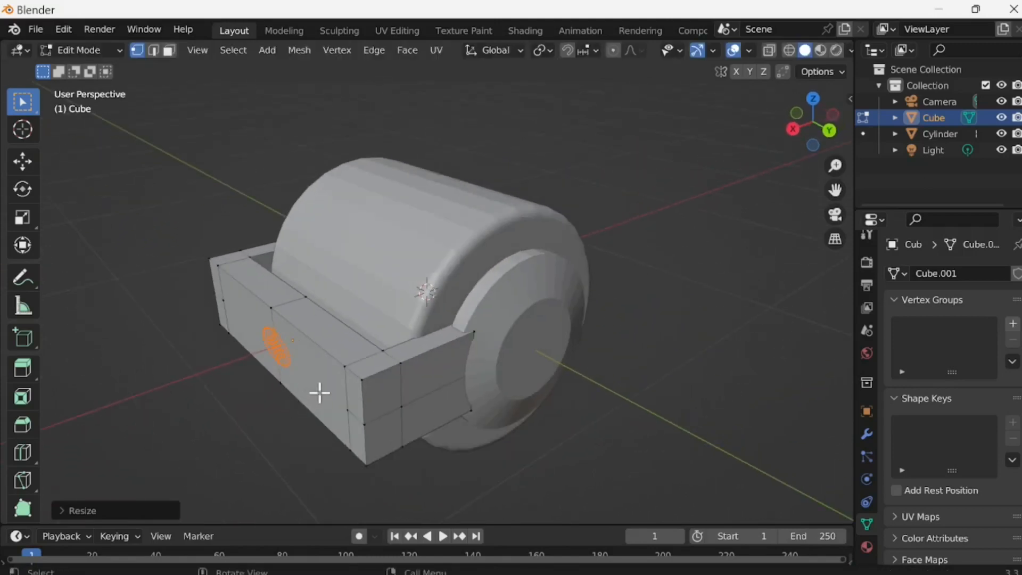
pyautogui.press('e')
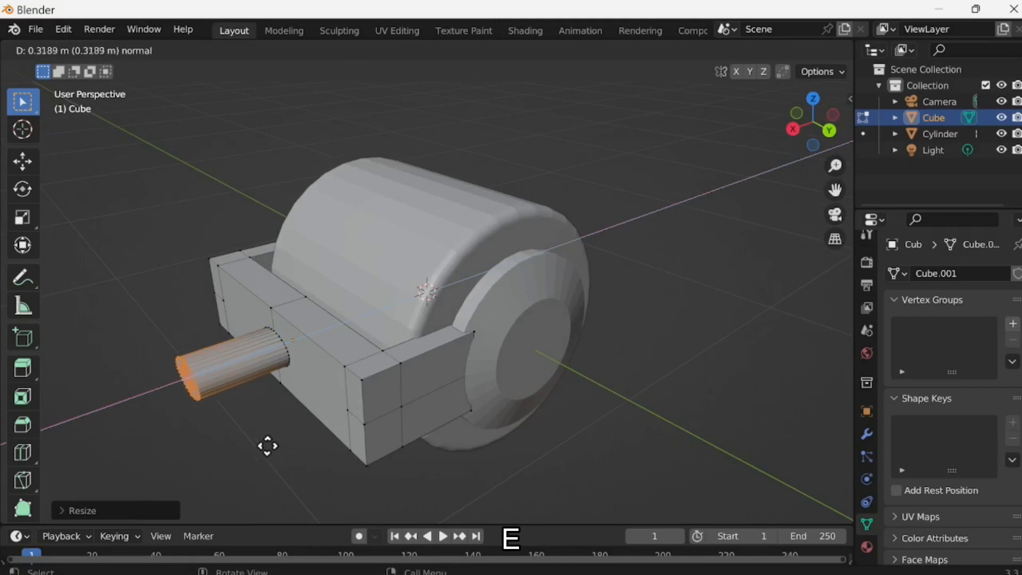
pyautogui.rightClick(221, 465)
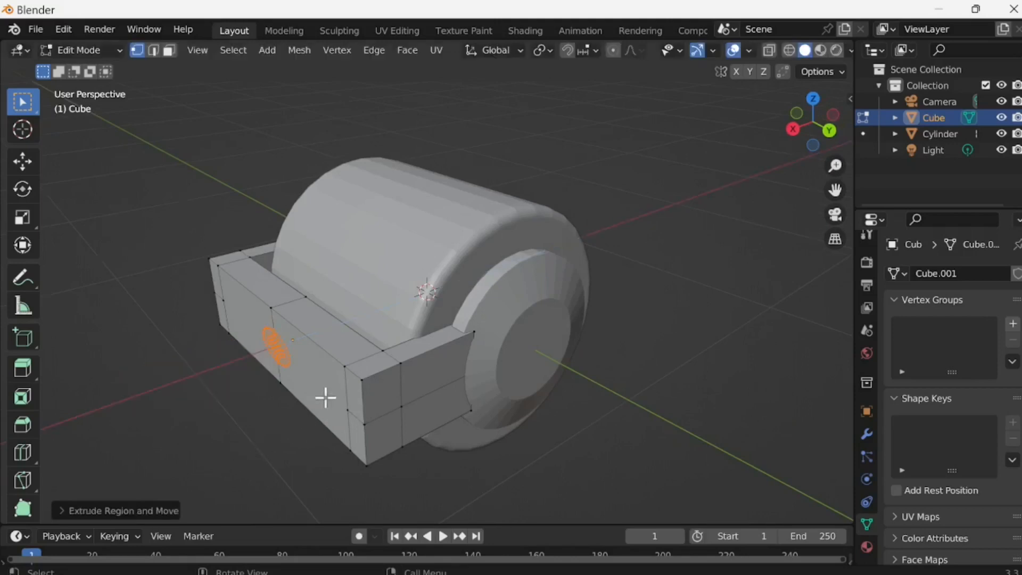
pyautogui.scroll(-3, 326, 397)
pyautogui.press('KP_7')
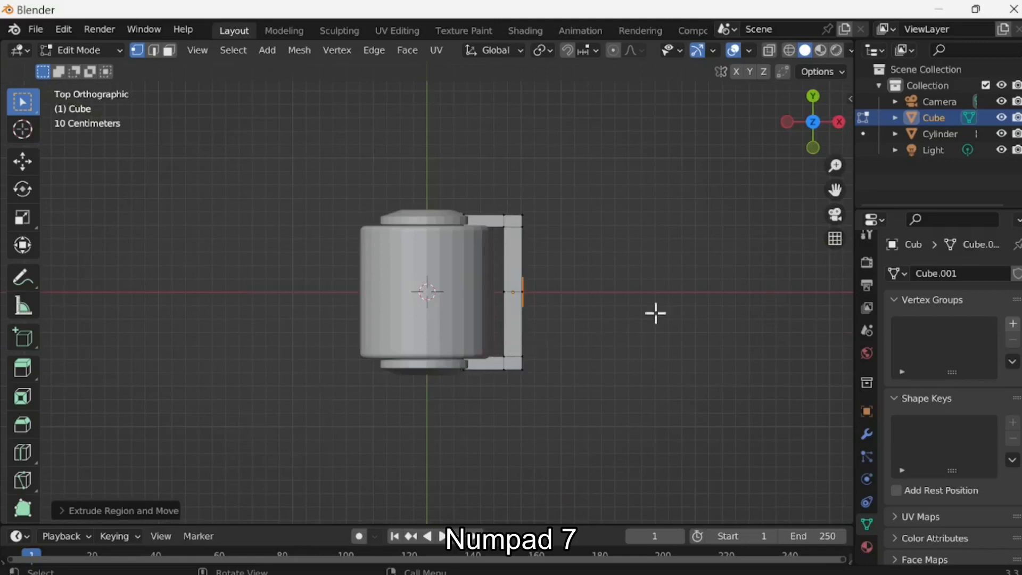
pyautogui.moveTo(825, 198); pyautogui.dragTo(672, 198)
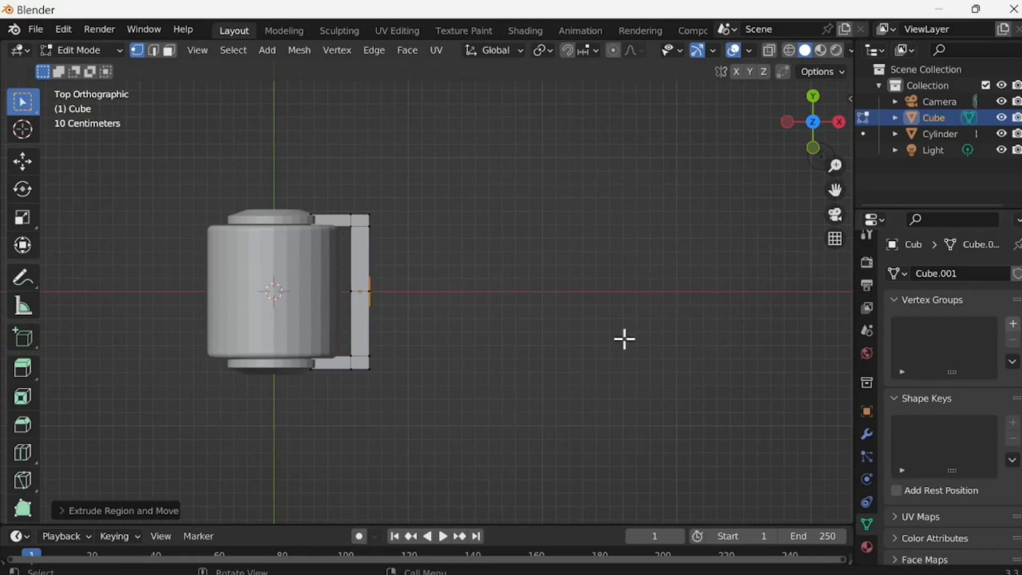
pyautogui.press('e')
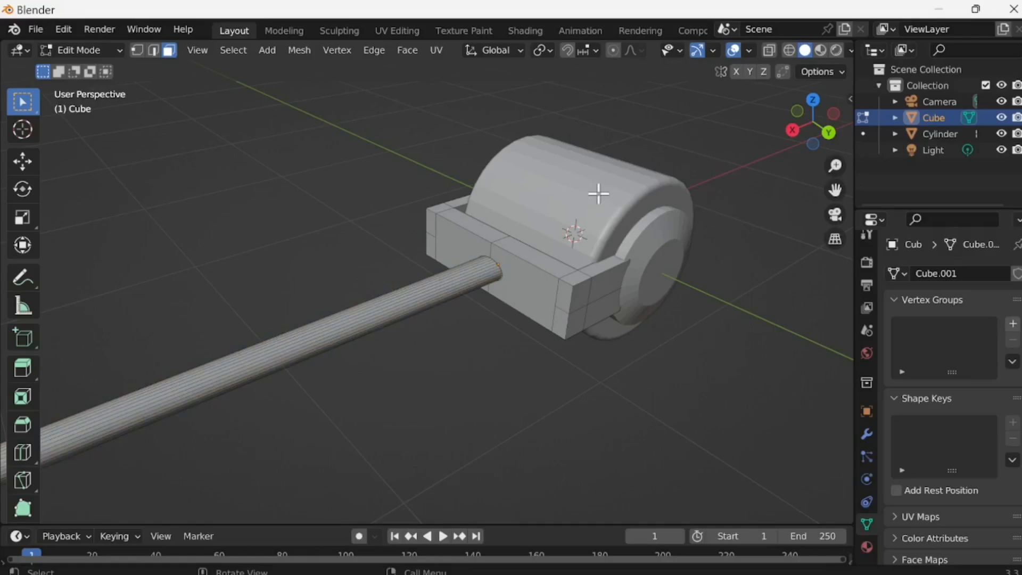
pyautogui.click(97, 71)
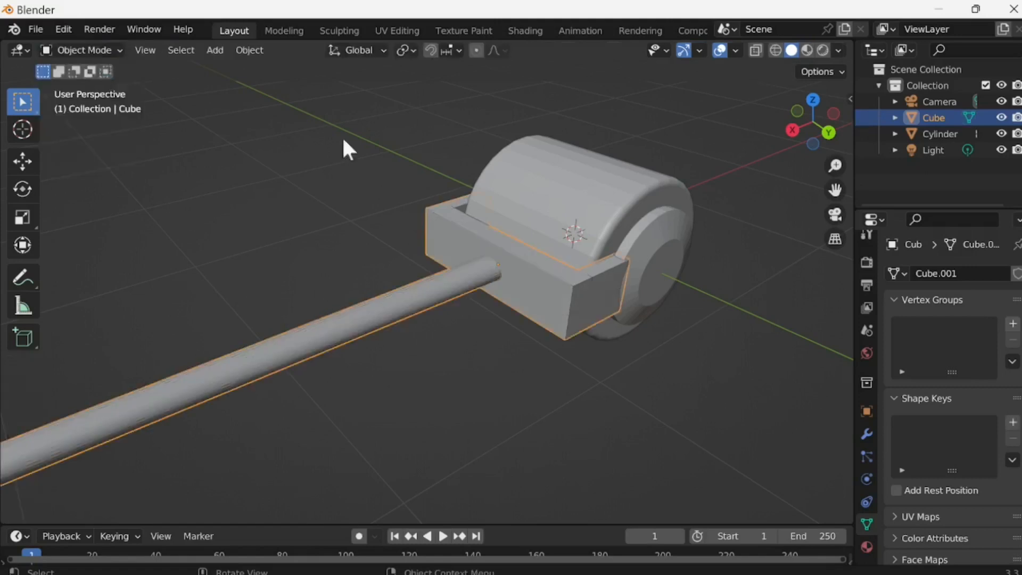
# Add six evenly spaced loop cuts around the sloped ring of the cylinder's cap at the +Y end.
pyautogui.click(665, 238)
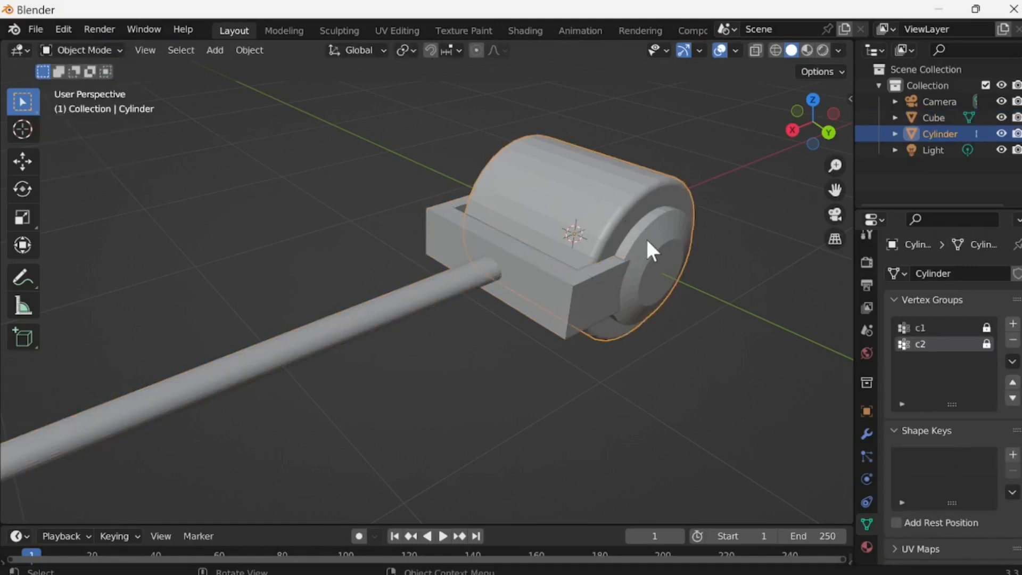
pyautogui.press('Tab')
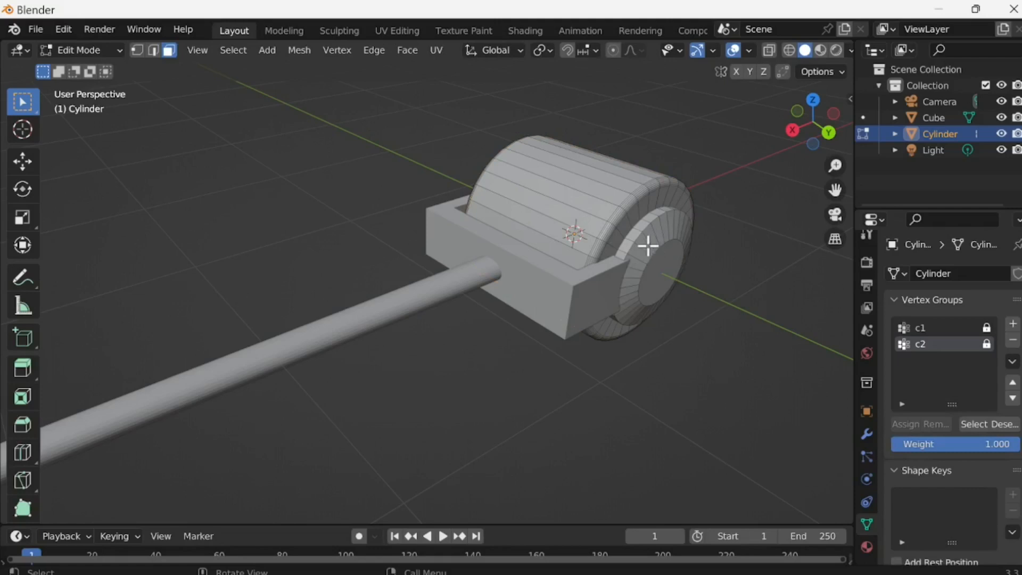
pyautogui.click(659, 261)
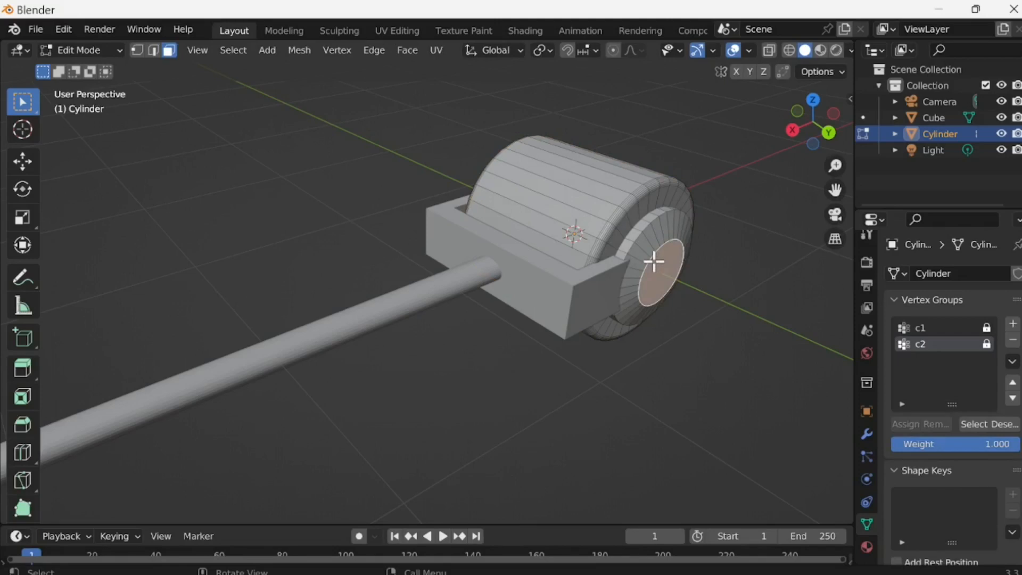
pyautogui.press('ctrl+KP_Add')
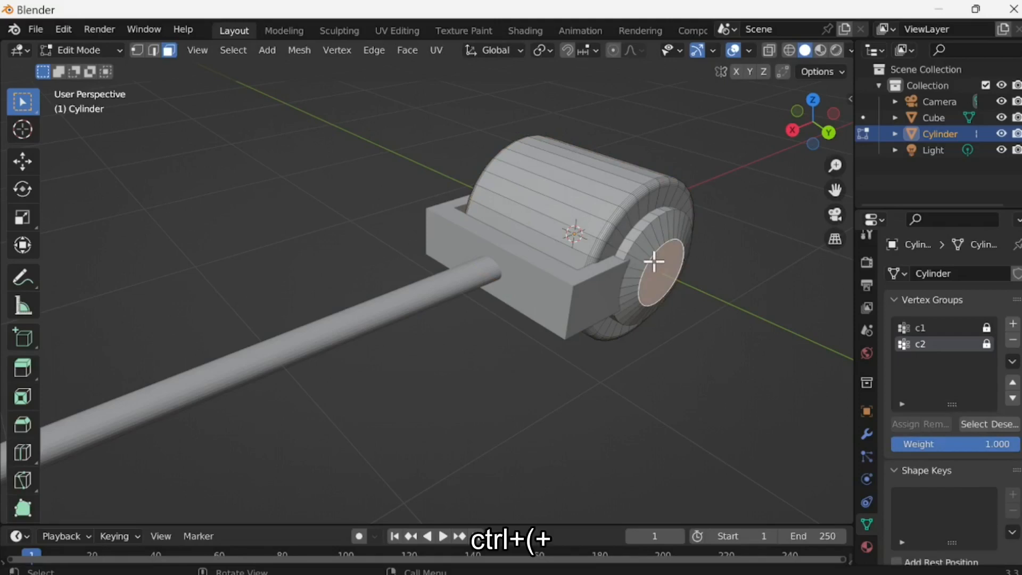
pyautogui.press('ctrl+KP_Add')
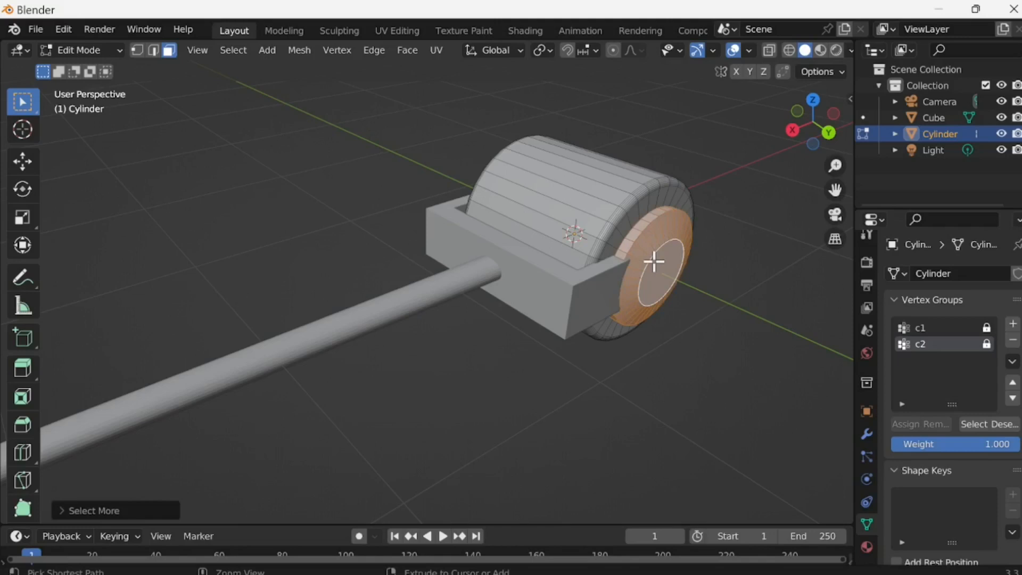
pyautogui.hotkey('ctrl', 'r')
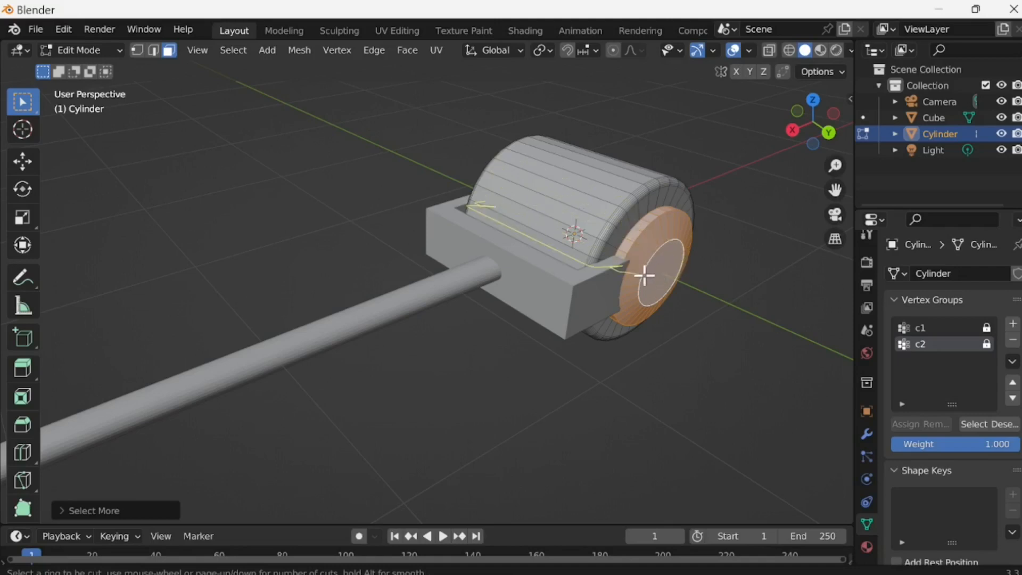
pyautogui.scroll(2, 643, 272)
pyautogui.scroll(1, 643, 272)
pyautogui.scroll(2, 642, 272)
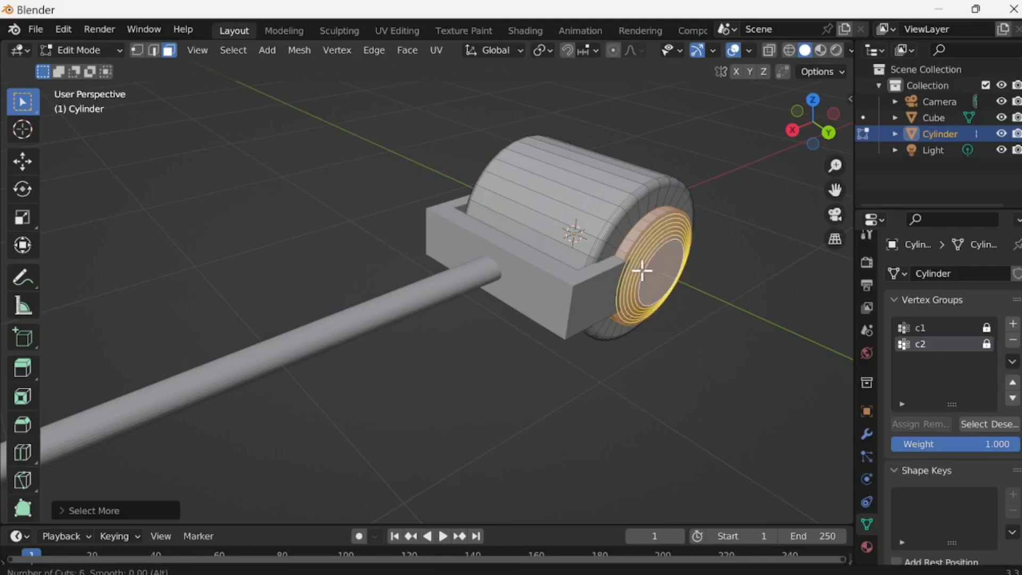
pyautogui.click(643, 271)
pyautogui.click(643, 270)
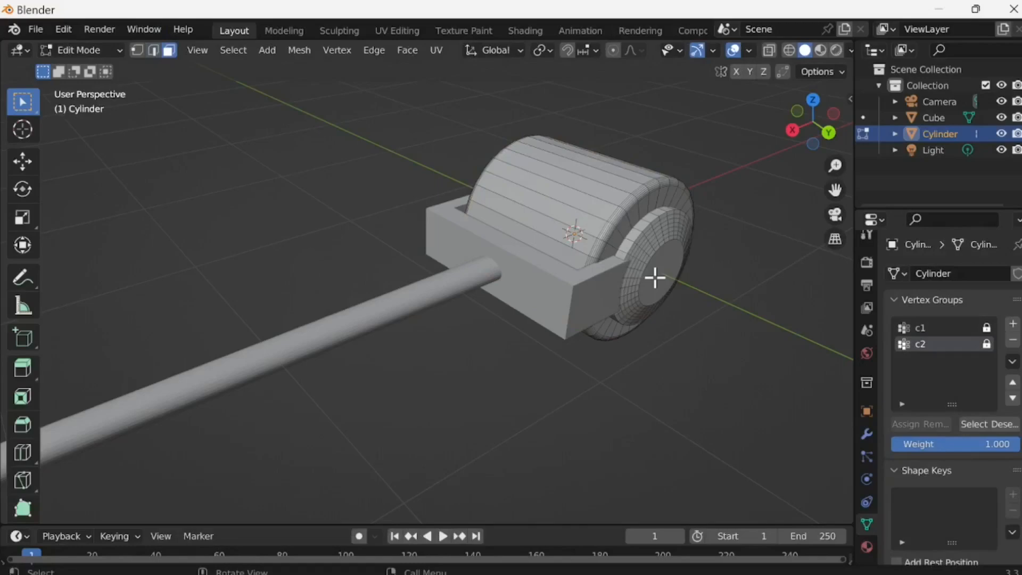
# Select all faces of the cylinder's +Y end cap by growing from its centre face, and separate them into their own object.
pyautogui.click(656, 278)
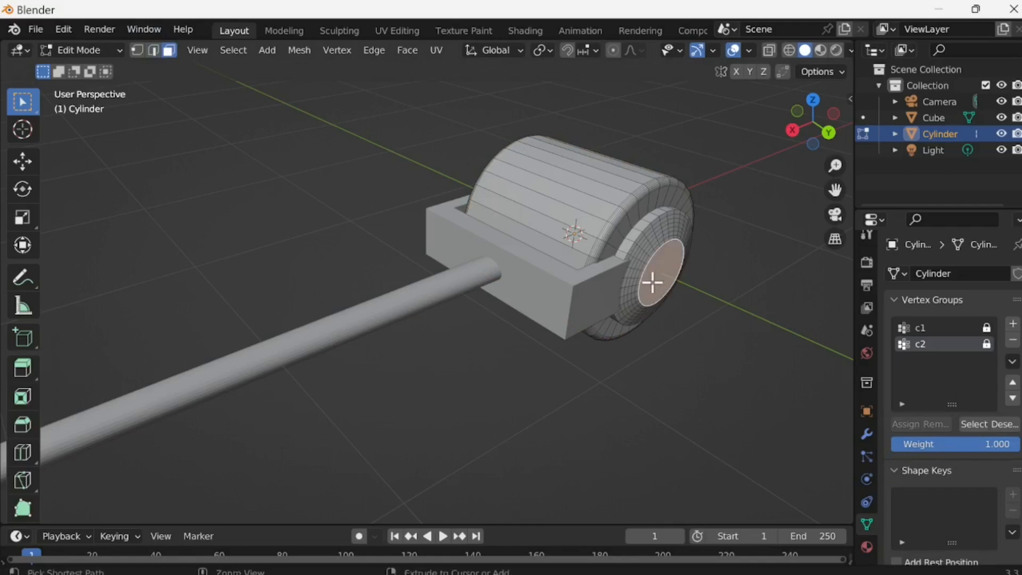
pyautogui.press('ctrl+KP_Add')
pyautogui.press('ctrl+KP_Add')
pyautogui.press('ctrl+KP_Add')
pyautogui.press('ctrl+KP_Add')
pyautogui.press('ctrl+KP_Add')
pyautogui.press('ctrl+KP_Add')
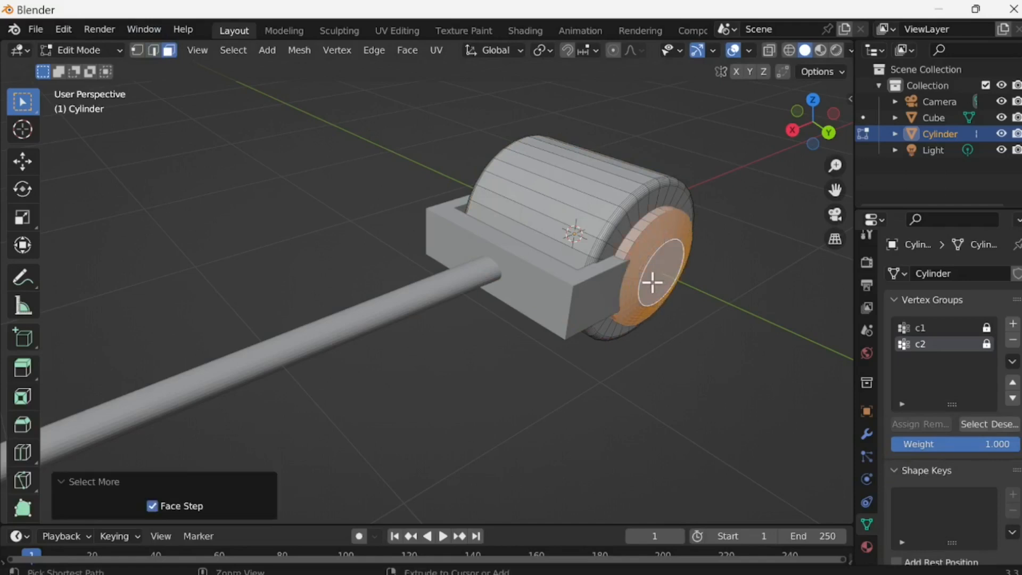
pyautogui.press('ctrl+KP_Add')
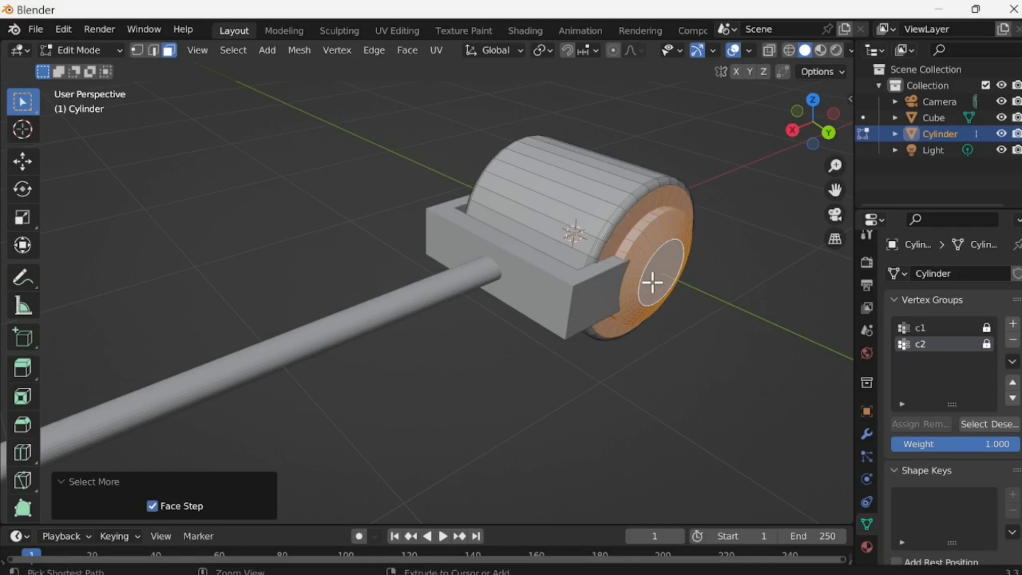
pyautogui.press('ctrl+KP_Subtract')
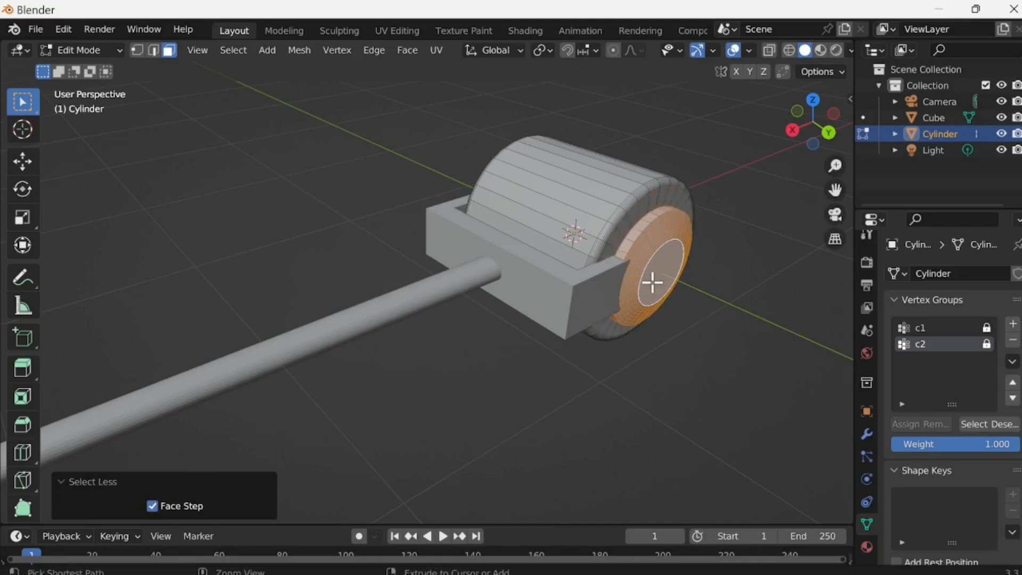
pyautogui.press('p')
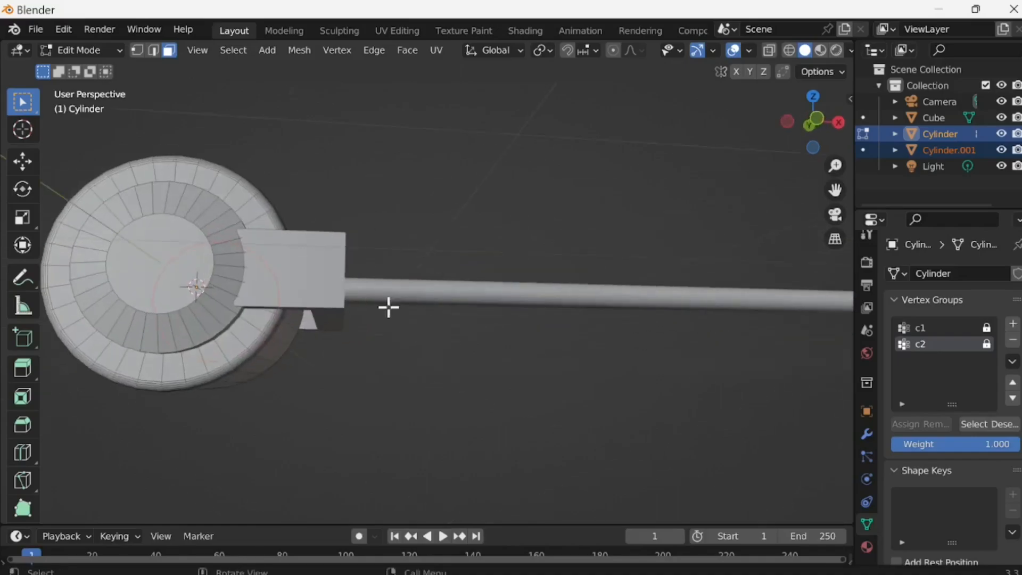
# Select the faces of the cylinder's opposite end cap, separate them into their own object, and return to Object Mode.
pyautogui.click(175, 243)
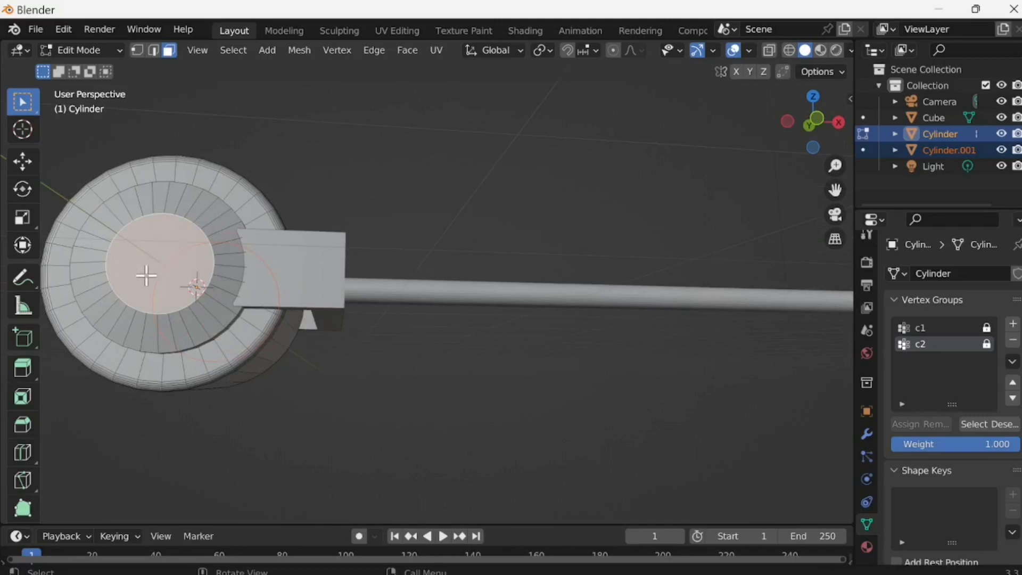
pyautogui.press('ctrl+KP_Add')
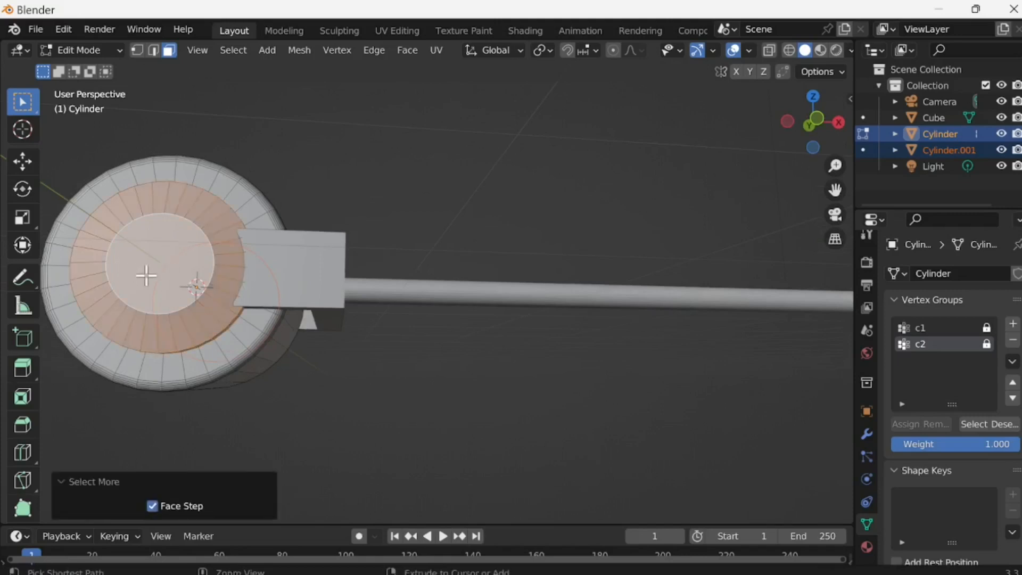
pyautogui.moveTo(216, 280); pyautogui.dragTo(340, 377, button='middle')
pyautogui.moveTo(388, 404); pyautogui.dragTo(257, 361, button='middle')
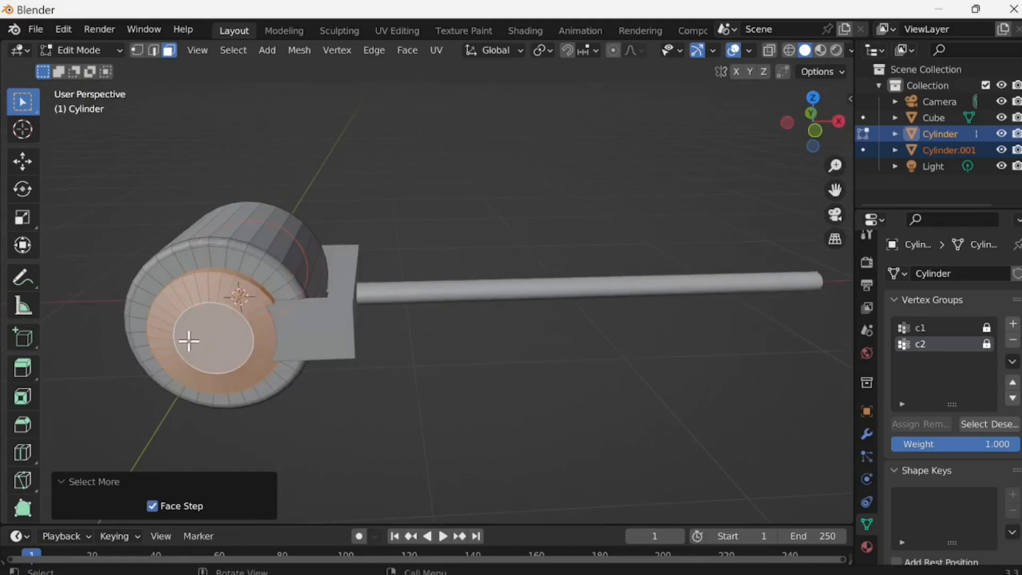
pyautogui.scroll(1, 188, 341)
pyautogui.press('p')
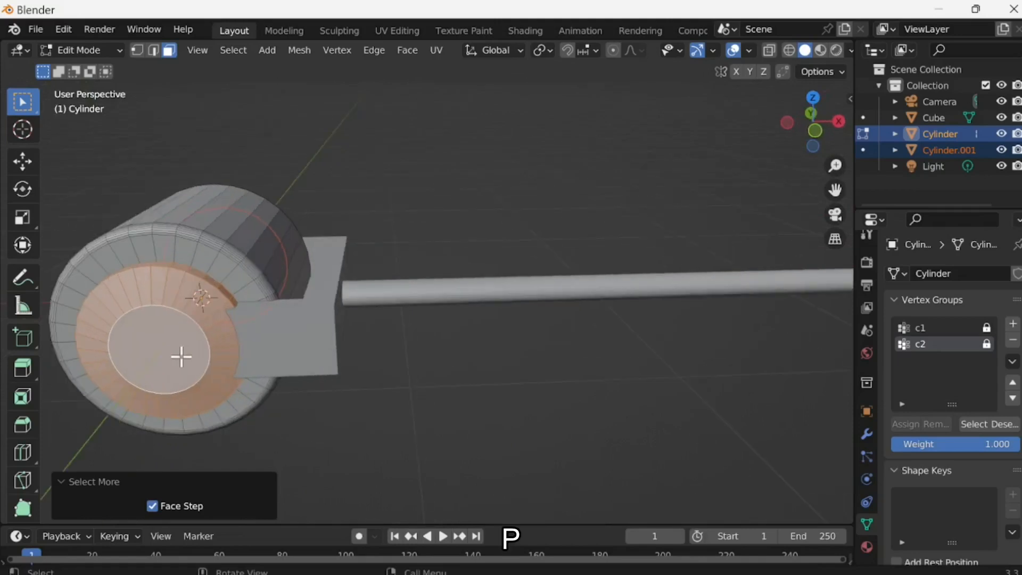
pyautogui.click(185, 356)
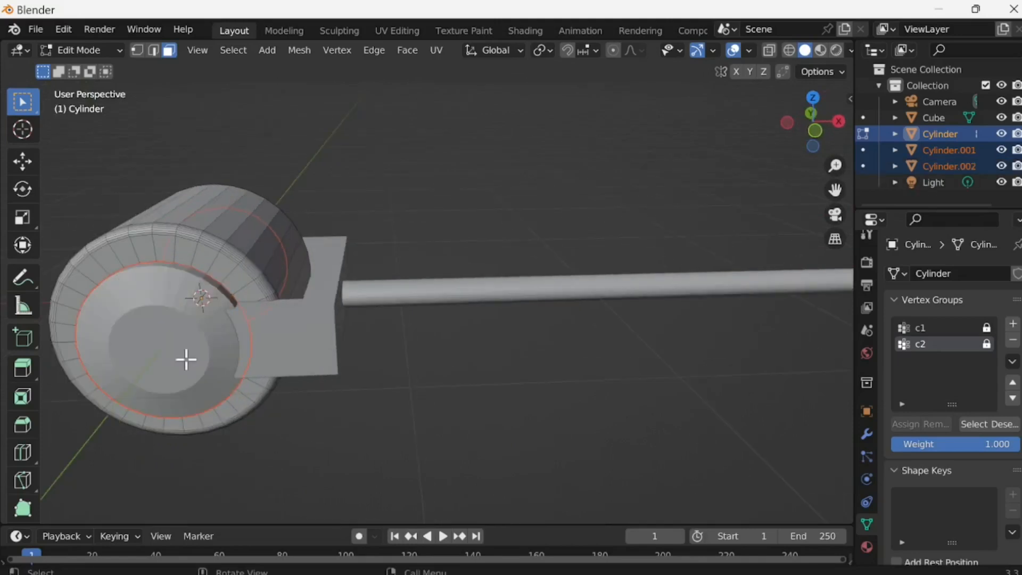
pyautogui.press('Tab')
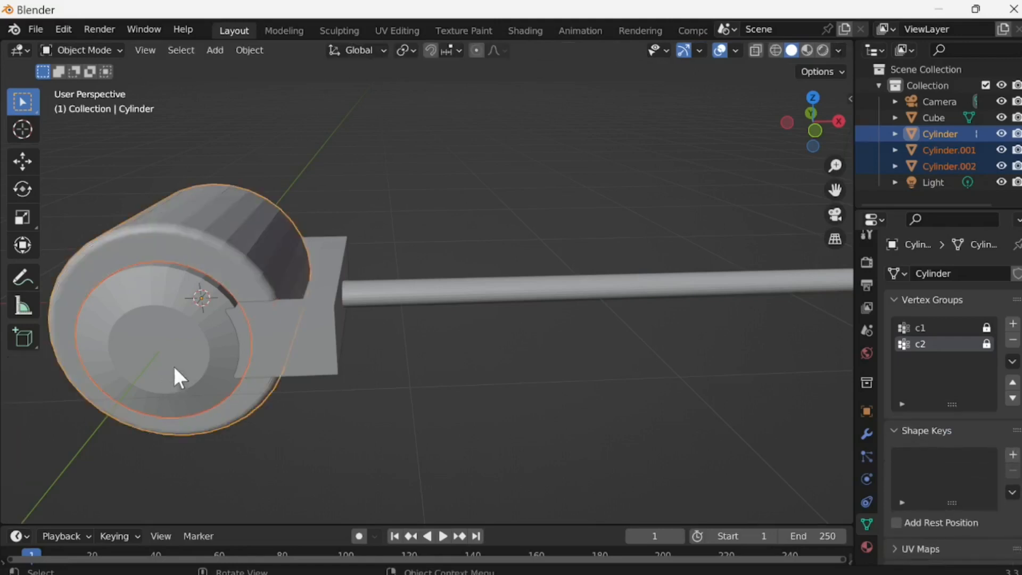
# Add evenly spaced loop cuts around the sloped ring of the separated cap at the -Y end, without sliding them.
pyautogui.click(178, 352)
pyautogui.press('Tab')
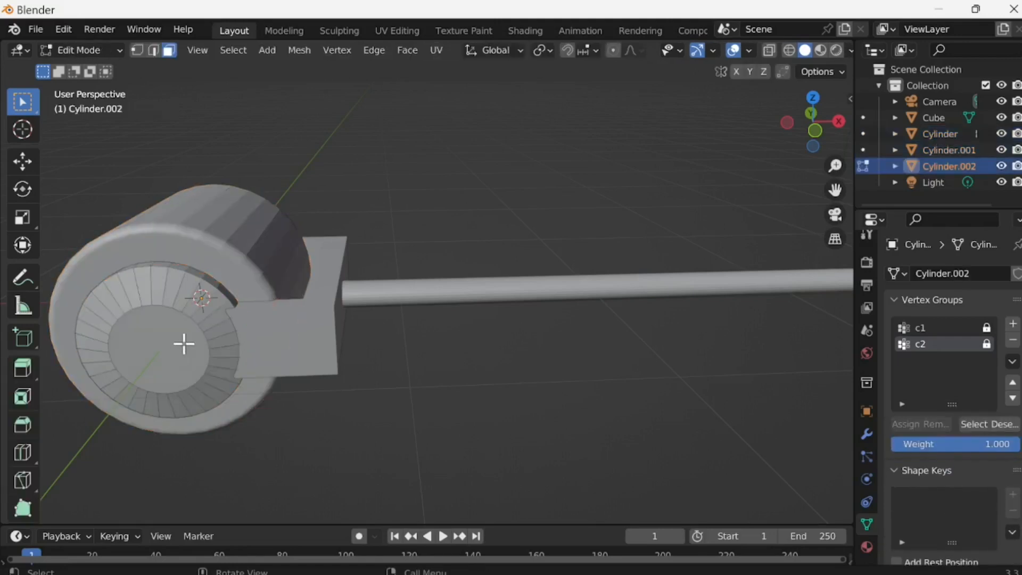
pyautogui.hotkey('ctrl', 'r')
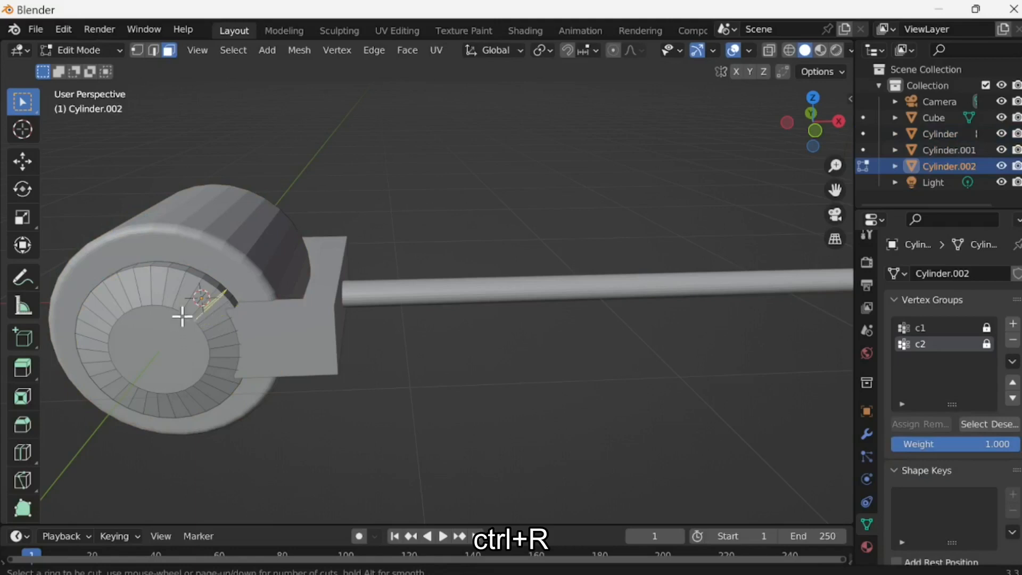
pyautogui.scroll(4, 161, 294)
pyautogui.scroll(2, 161, 295)
pyautogui.click(163, 297)
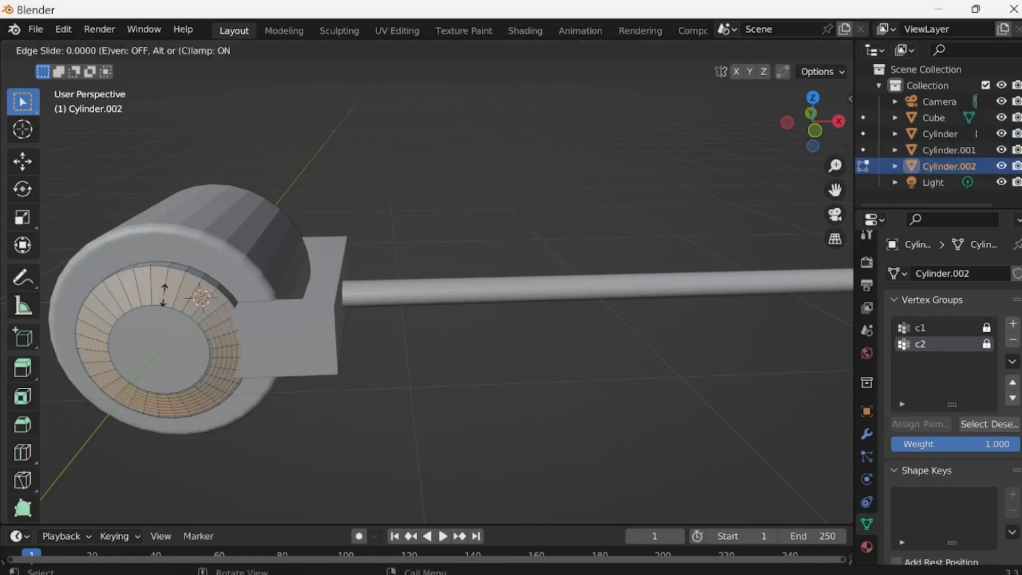
pyautogui.rightClick(168, 303)
pyautogui.click(154, 364)
pyautogui.click(317, 435)
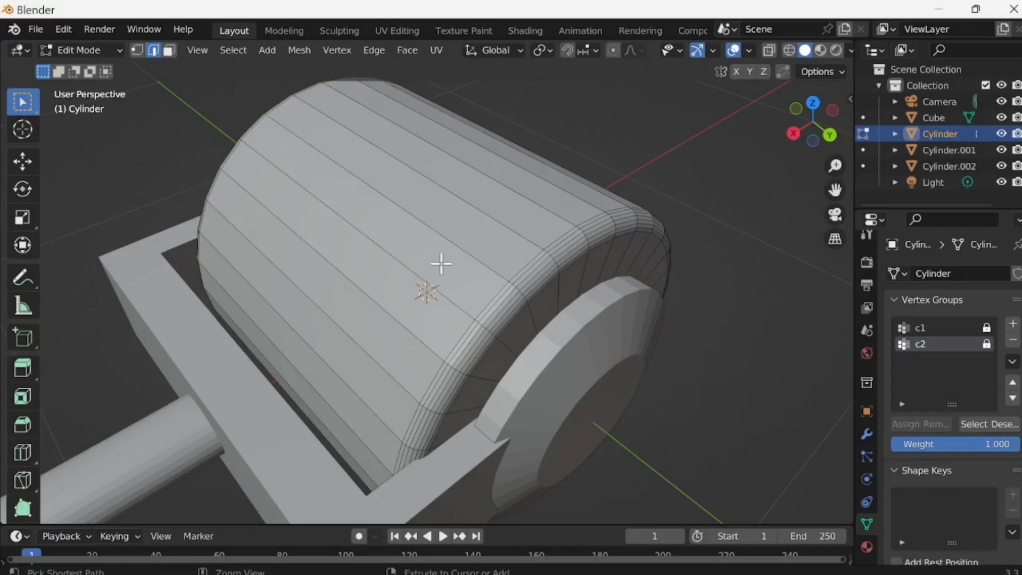
# Add ten loop cuts around the cylinder's body between the bevelled rims, with a slide factor of 0.026.
pyautogui.hotkey('ctrl', 'r')
pyautogui.scroll(4, 440, 264)
pyautogui.click(440, 264)
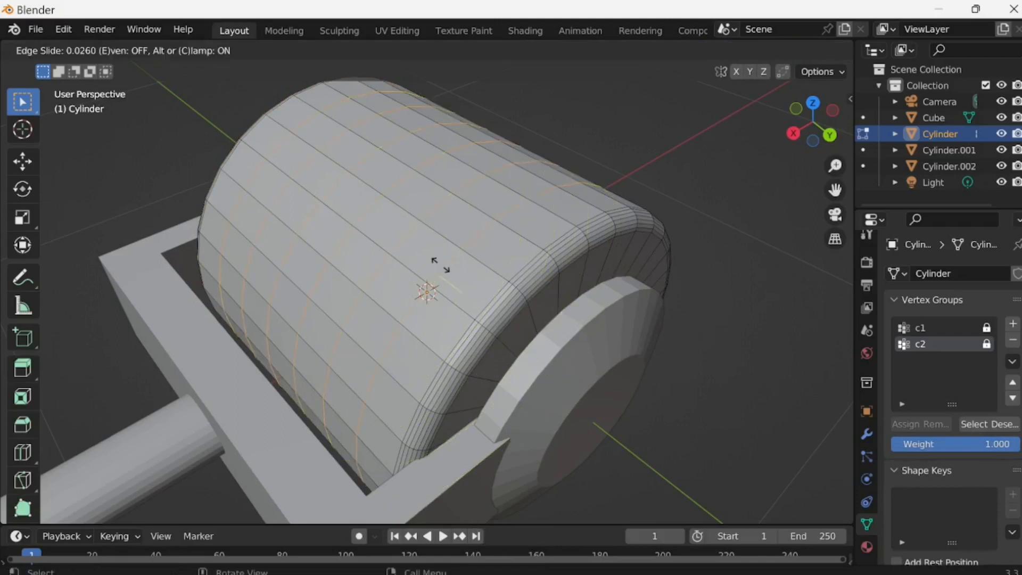
pyautogui.click(440, 263)
pyautogui.moveTo(550, 260); pyautogui.dragTo(655, 265, button='middle')
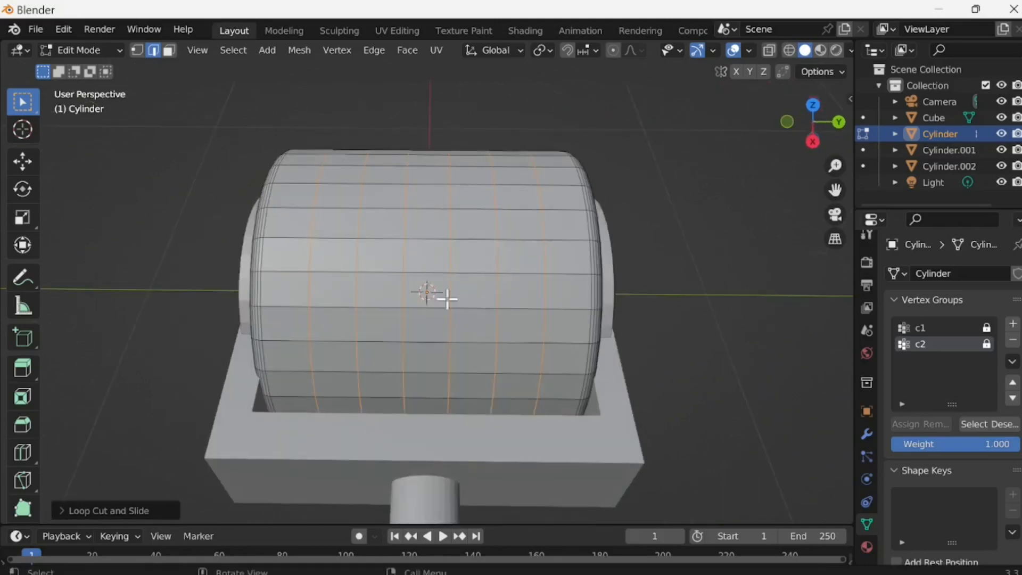
pyautogui.click(109, 511)
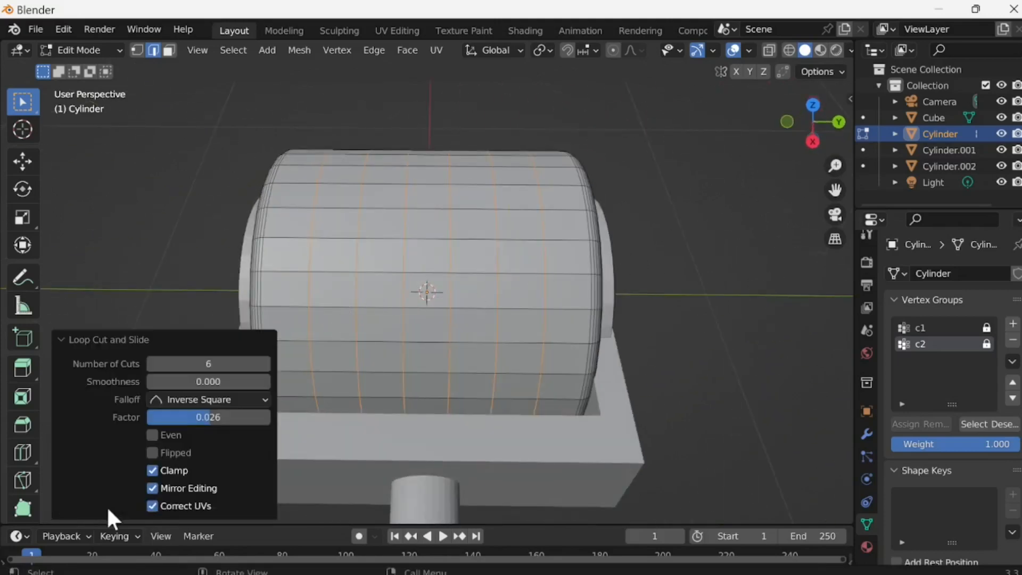
pyautogui.click(238, 365)
pyautogui.write('10')
pyautogui.press('Return')
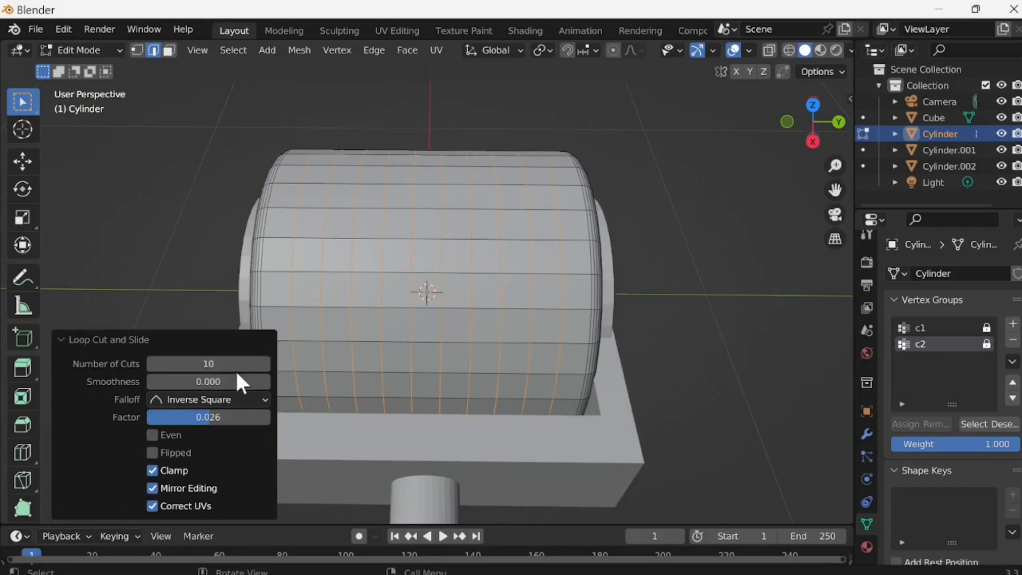
pyautogui.click(63, 338)
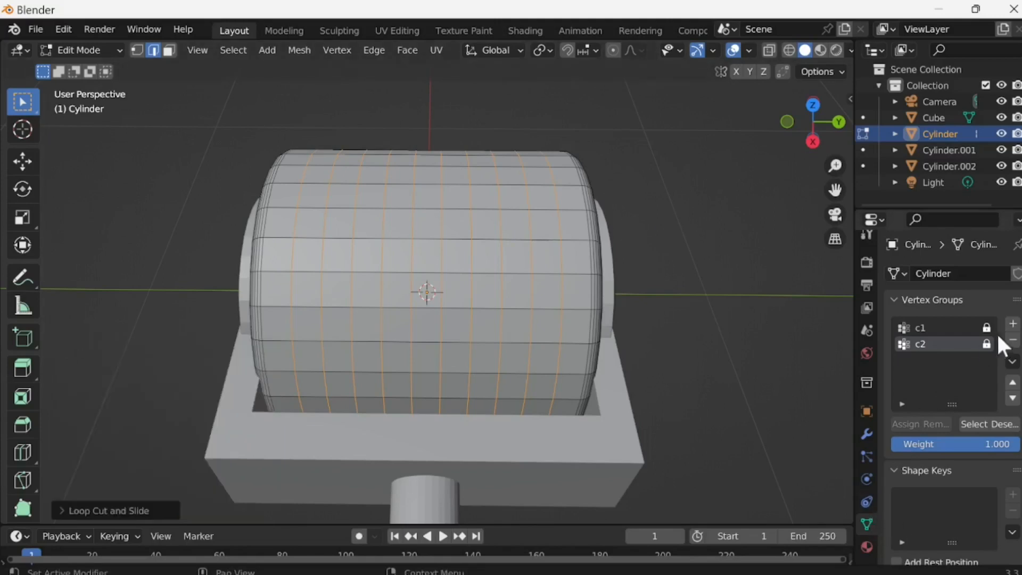
# Create a vertex group named hair from the cylinder's new loops, check its selection, and lock the group.
pyautogui.click(1013, 324)
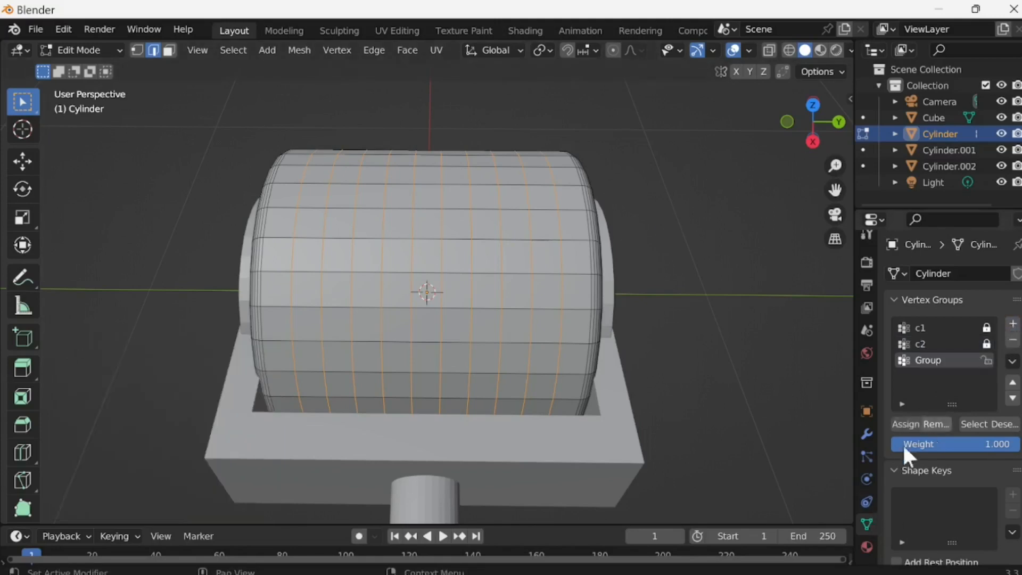
pyautogui.doubleClick(932, 361)
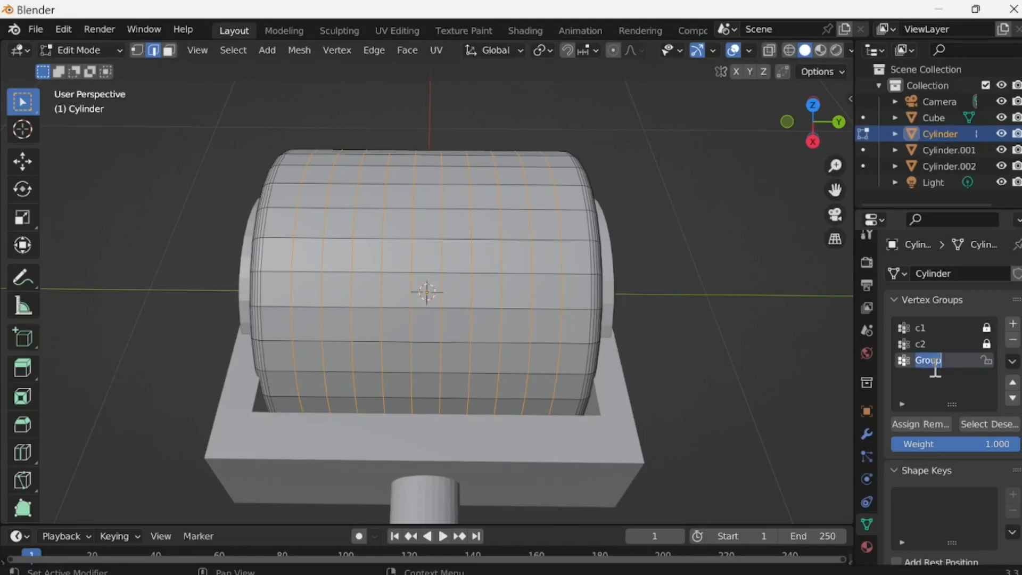
pyautogui.write('hair')
pyautogui.click(995, 424)
pyautogui.click(974, 424)
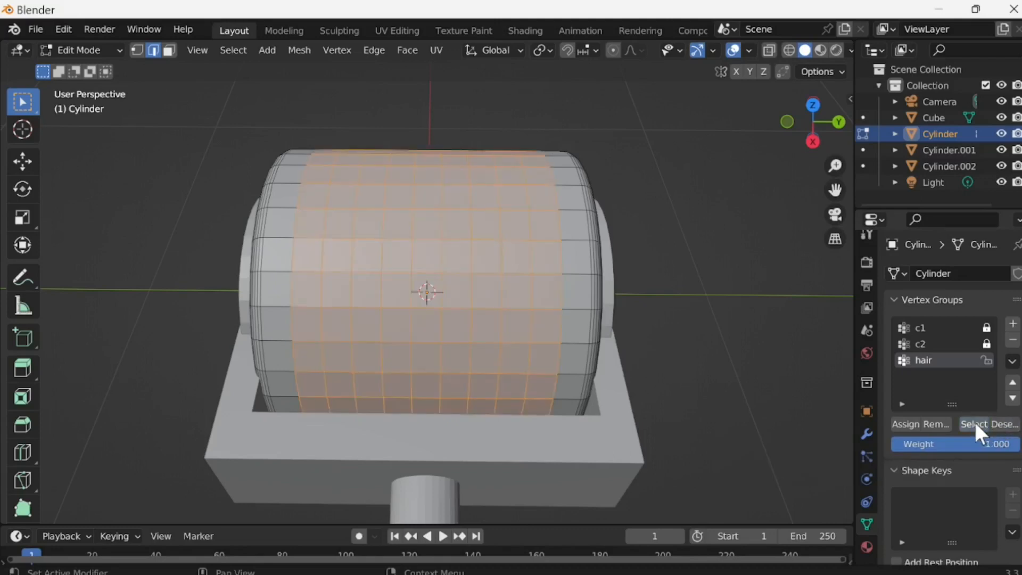
pyautogui.click(1002, 424)
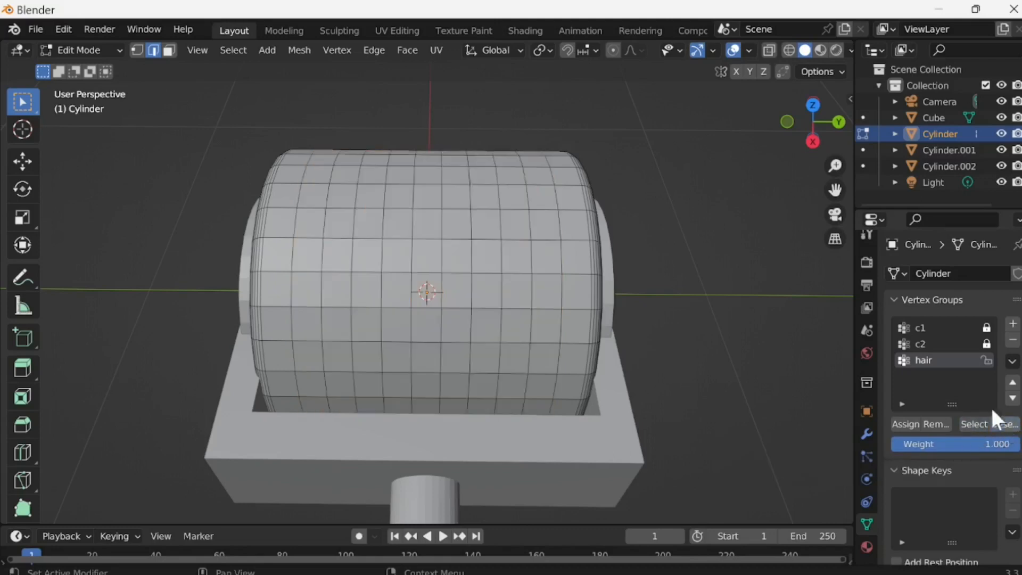
pyautogui.click(987, 361)
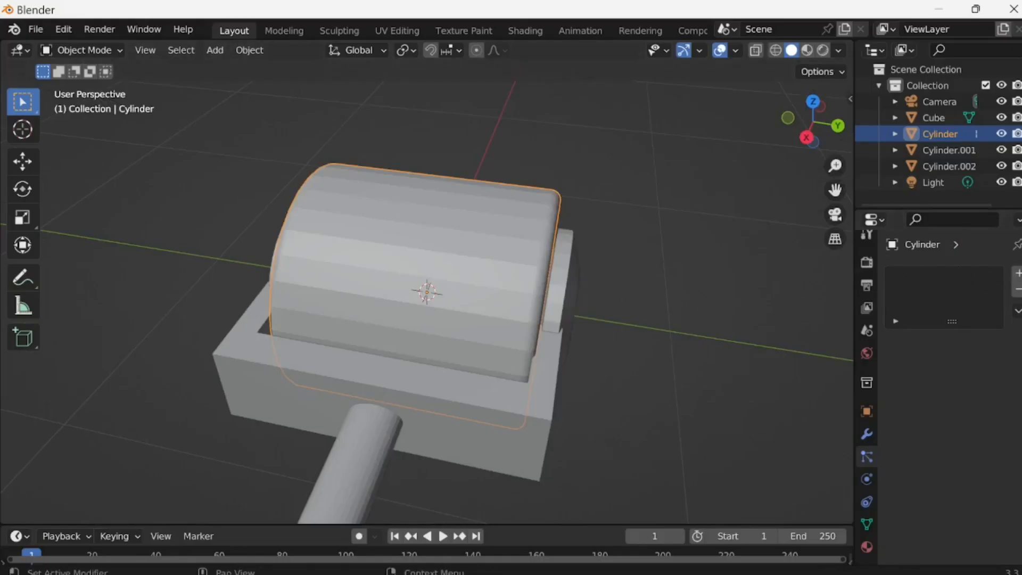
# Add a particle system to the cylinder and set its type to Hair.
pyautogui.click(1018, 273)
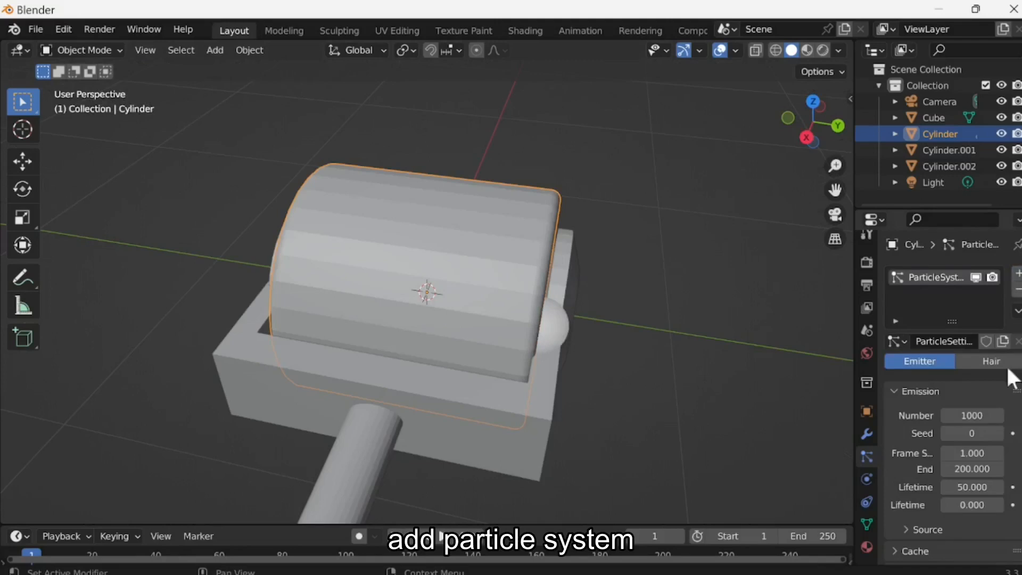
pyautogui.click(977, 361)
pyautogui.scroll(-2, 482, 290)
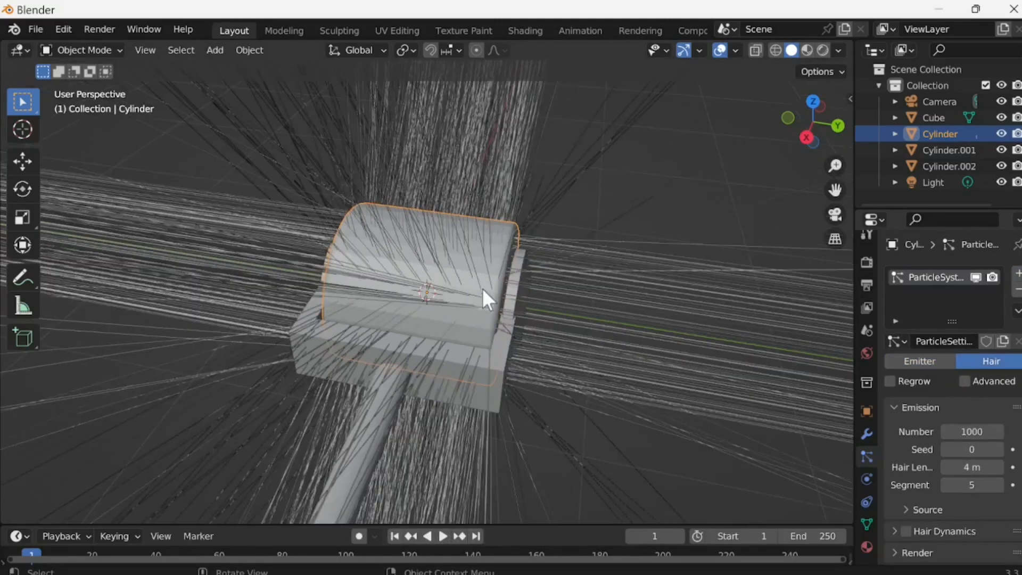
pyautogui.scroll(-4, 493, 295)
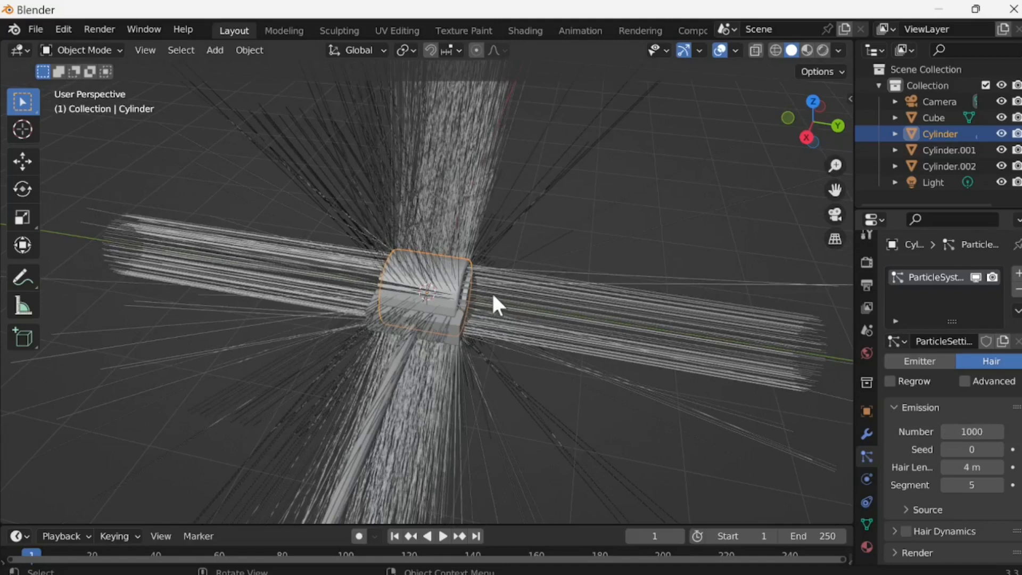
pyautogui.scroll(3, 491, 287)
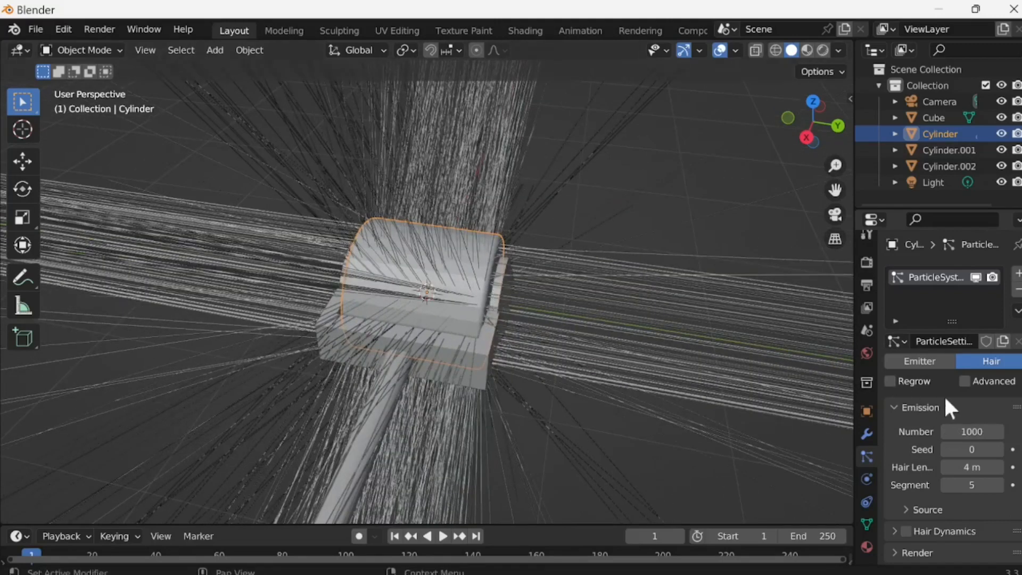
# Set the hair count to 547, enable Advanced settings, and set the hair length to 0.1 m.
pyautogui.click(966, 429)
pyautogui.write('547')
pyautogui.press('Return')
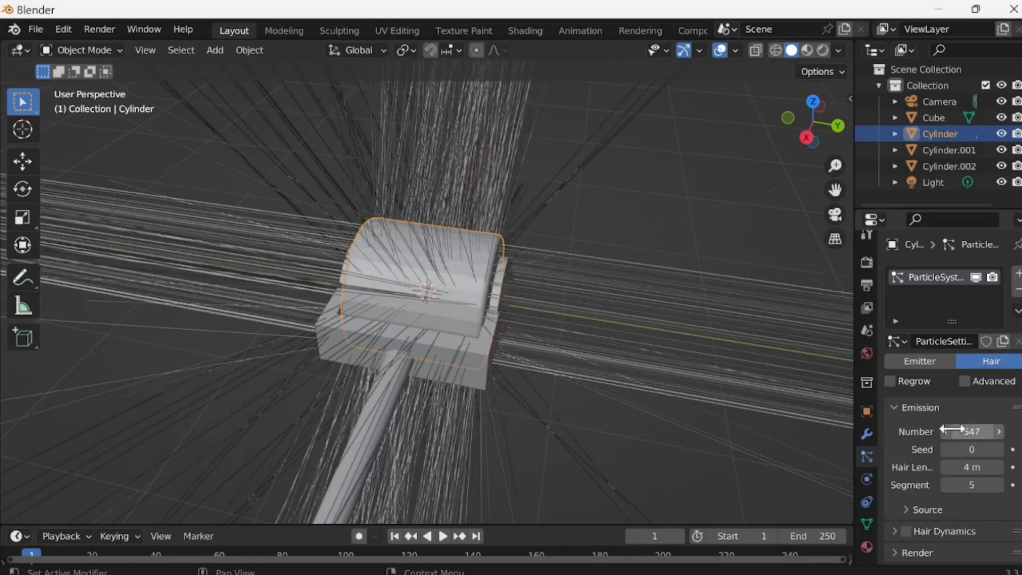
pyautogui.click(963, 381)
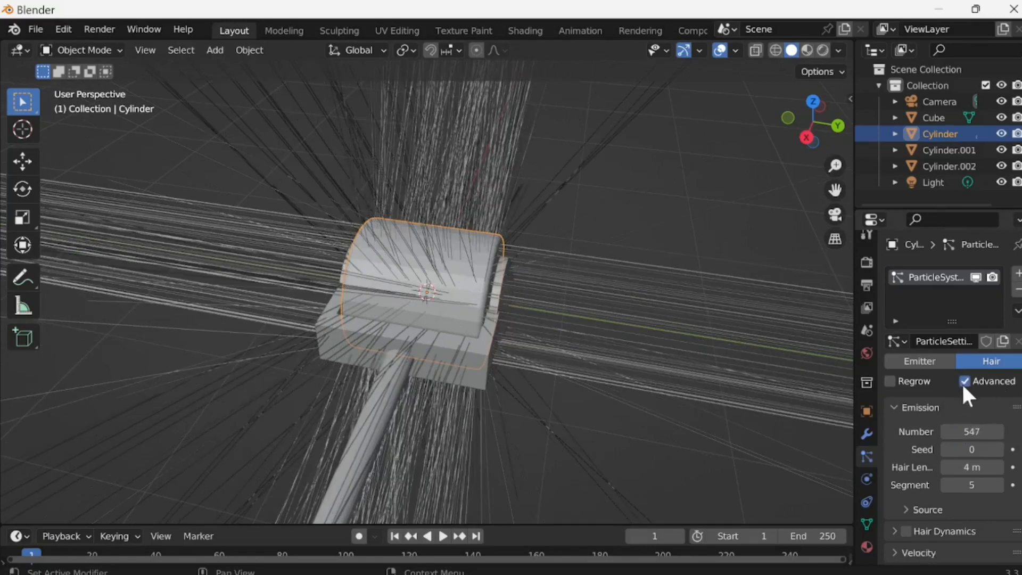
pyautogui.click(967, 467)
pyautogui.press('BackSpace')
pyautogui.write('0.1')
pyautogui.press('Return')
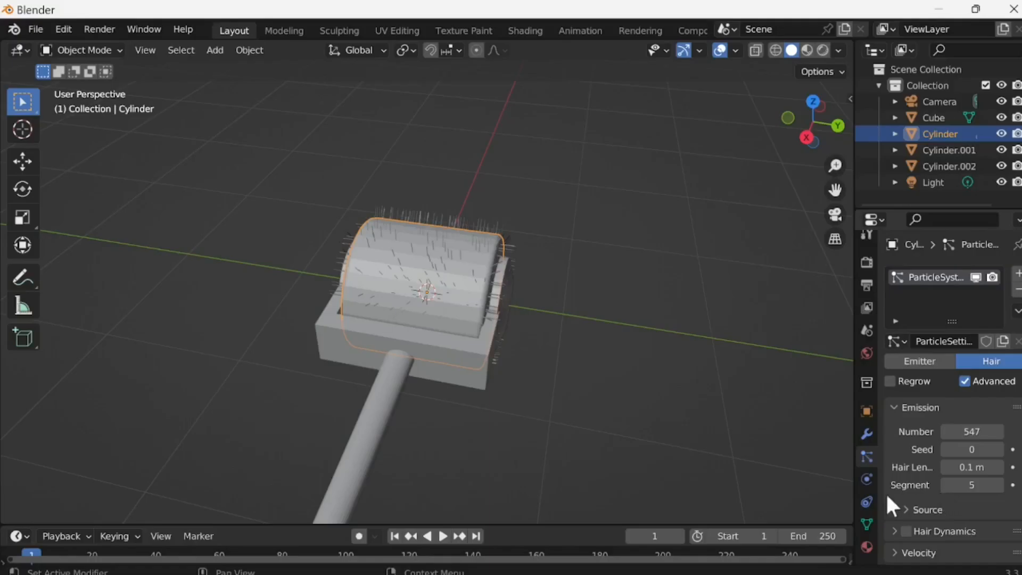
# Make the hair emit from the cylinder's vertices and turn off random emission order.
pyautogui.click(912, 508)
pyautogui.scroll(-3, 924, 482)
pyautogui.click(973, 469)
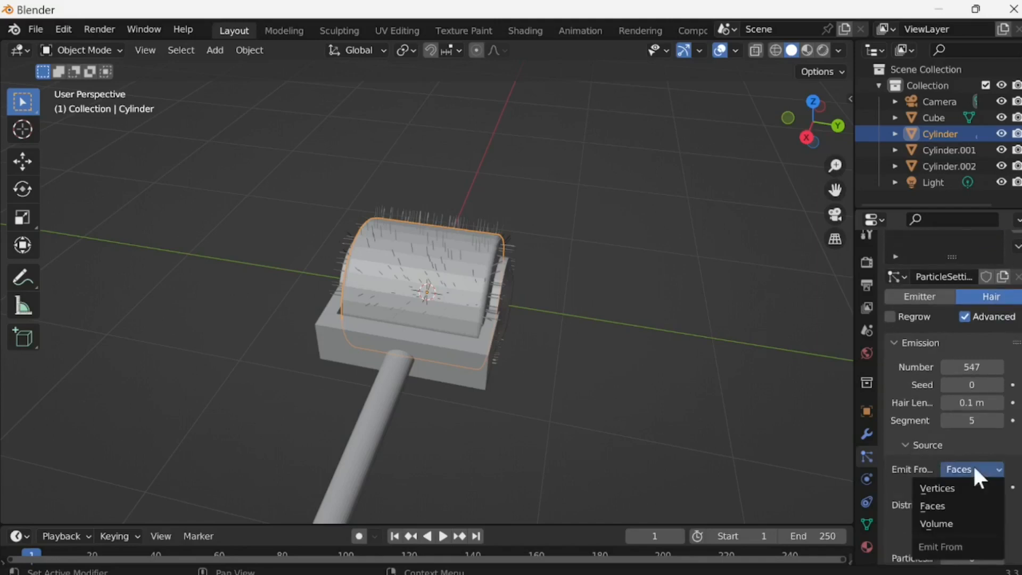
pyautogui.click(952, 486)
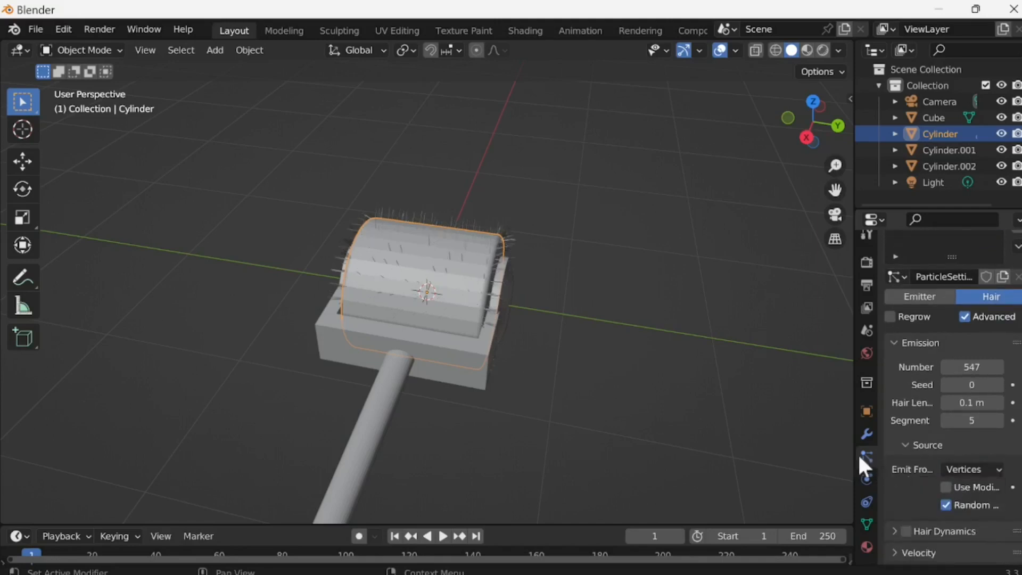
pyautogui.scroll(5, 447, 250)
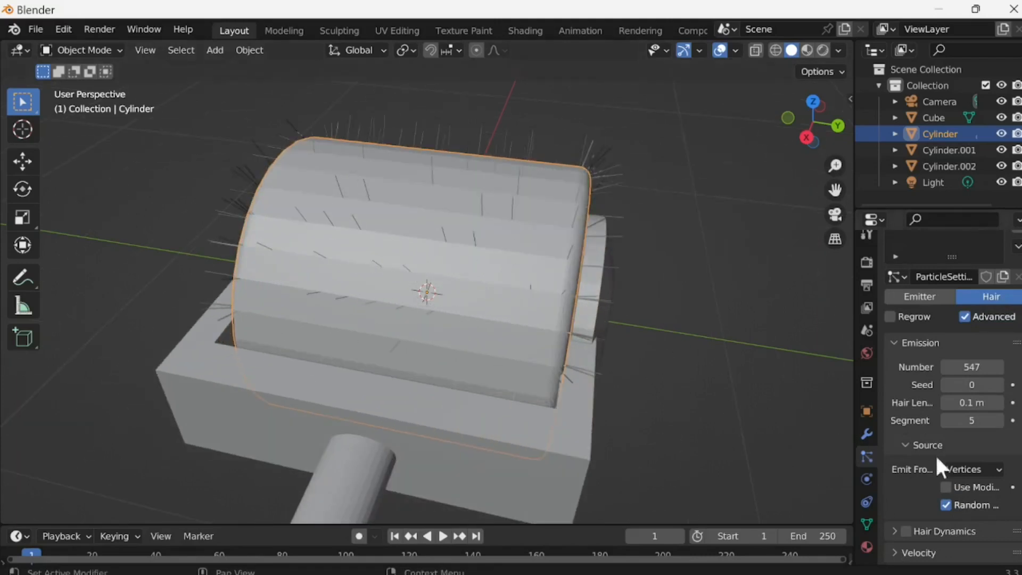
pyautogui.click(951, 505)
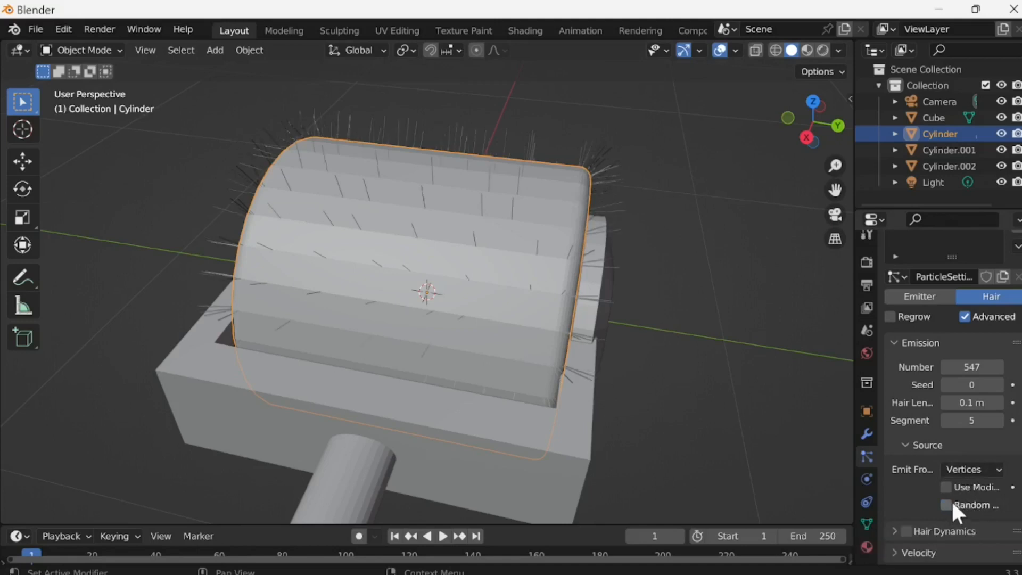
# Limit the particle system's hair density to the hair vertex group.
pyautogui.scroll(-10, 969, 436)
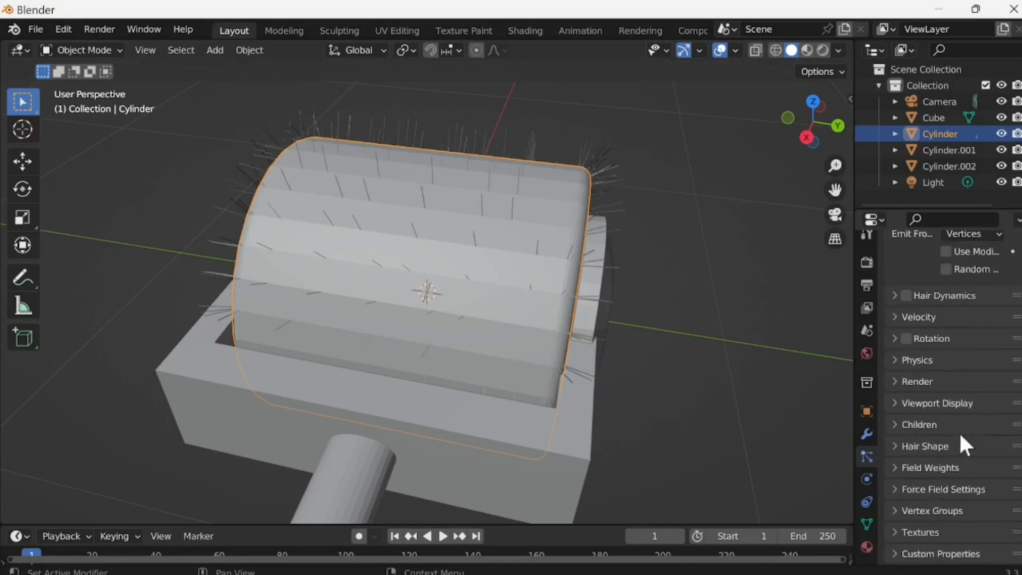
pyautogui.click(913, 509)
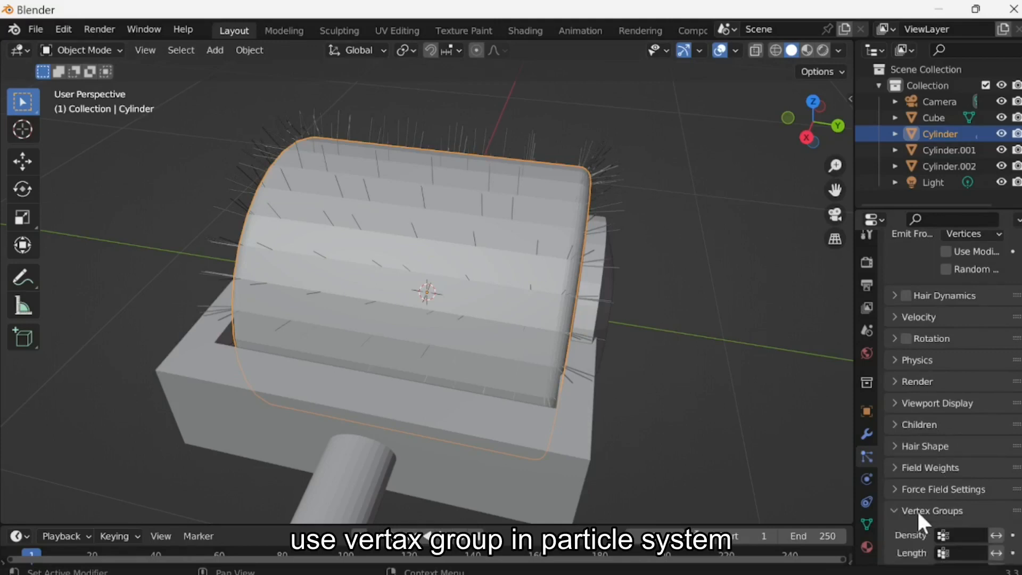
pyautogui.click(965, 535)
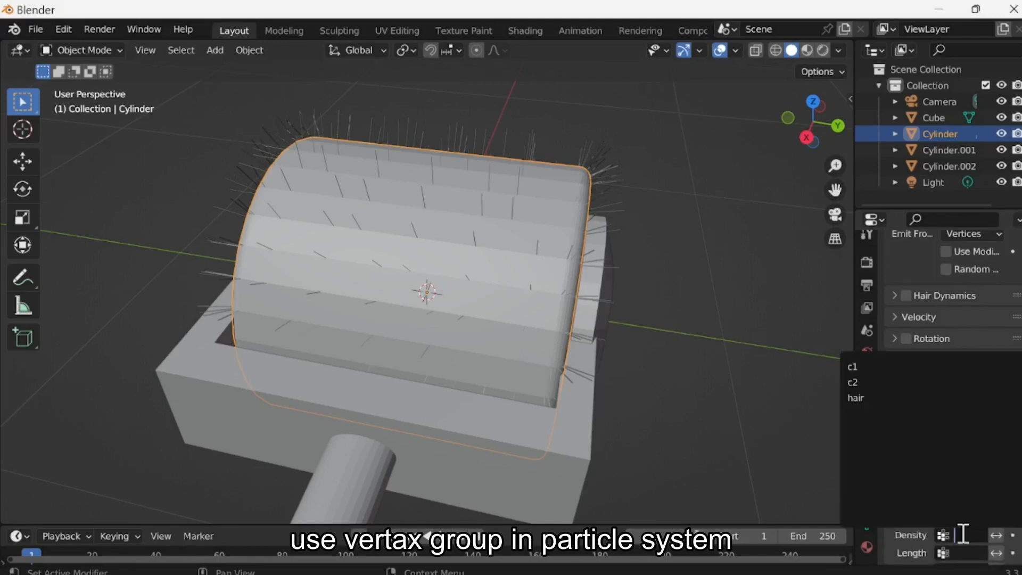
pyautogui.click(873, 399)
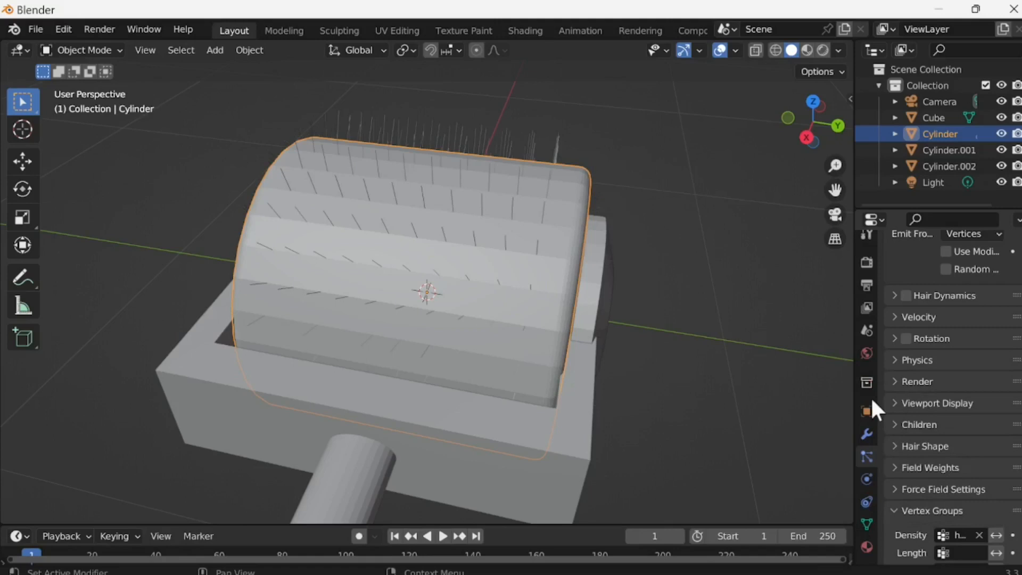
# Change the curve shape type used for hair in the scene's render settings.
pyautogui.click(868, 265)
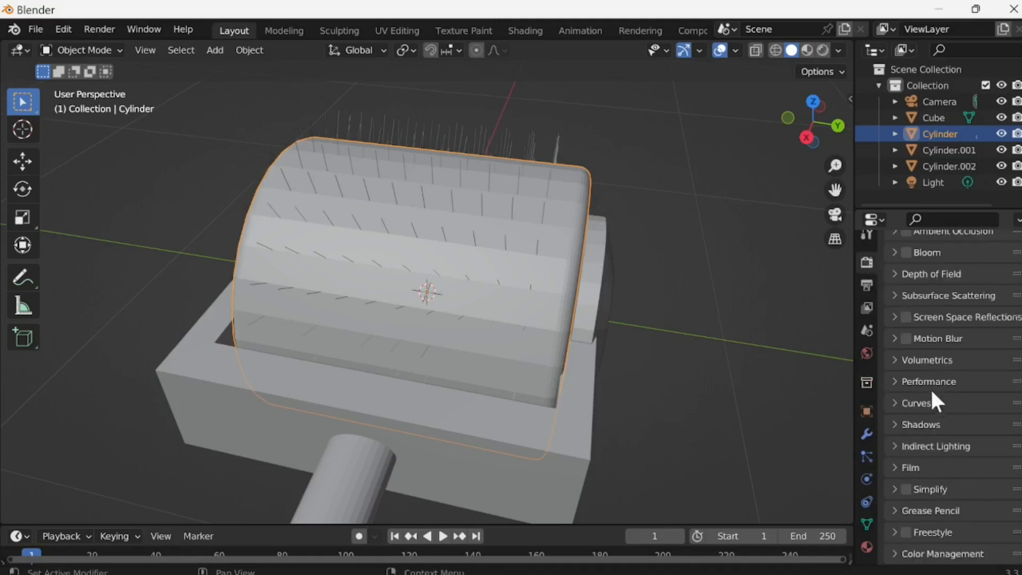
pyautogui.click(917, 403)
pyautogui.click(1005, 428)
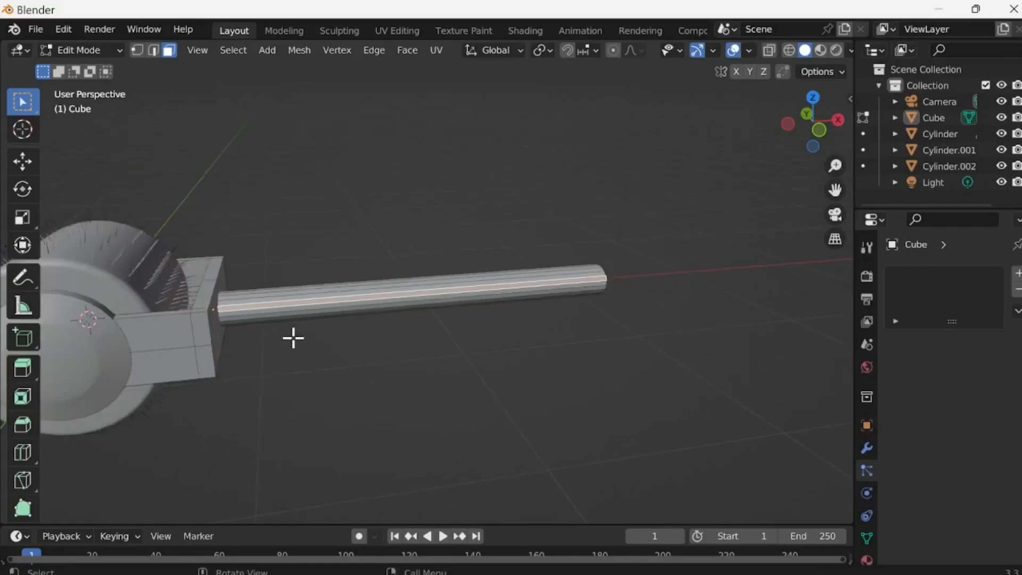
# Add a single loop cut around the handle rod and slide it toward the bracket by a factor of about 0.58.
pyautogui.hotkey('ctrl', 'r')
pyautogui.click(293, 337)
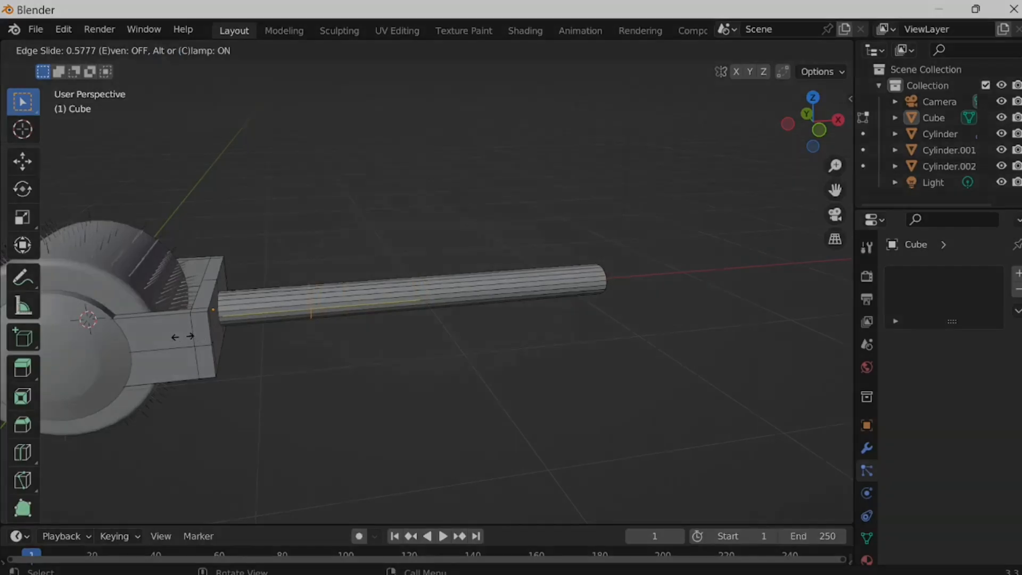
pyautogui.click(183, 337)
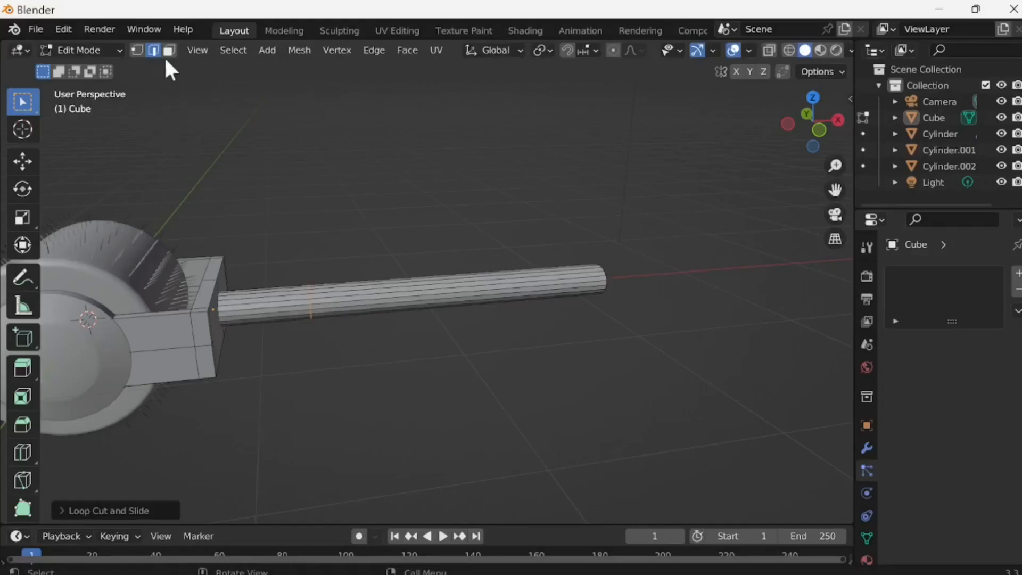
# Rotate the handle rod's new edge loop into a slanted position across the rod.
pyautogui.click(139, 50)
pyautogui.scroll(2, 309, 243)
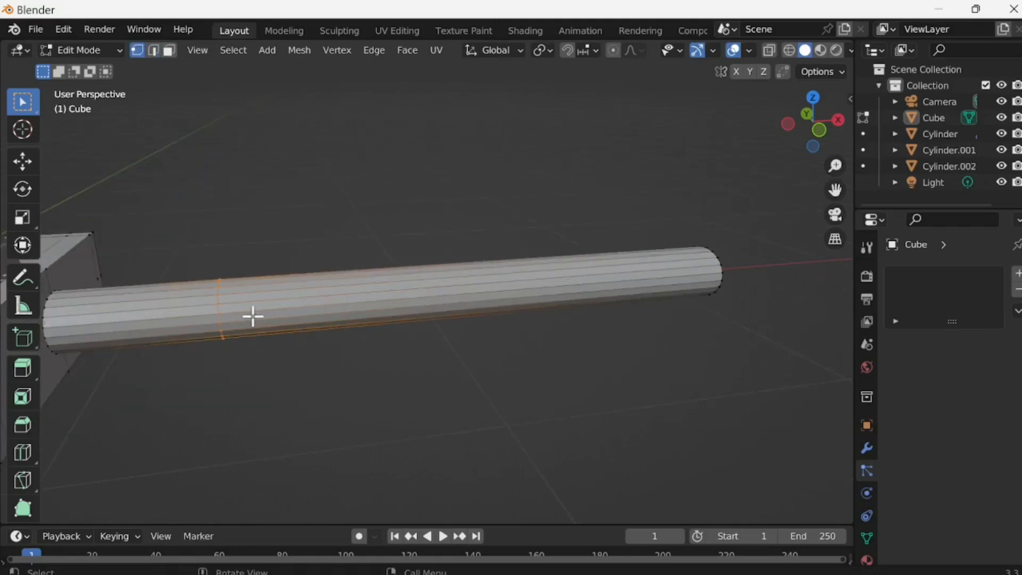
pyautogui.press('r')
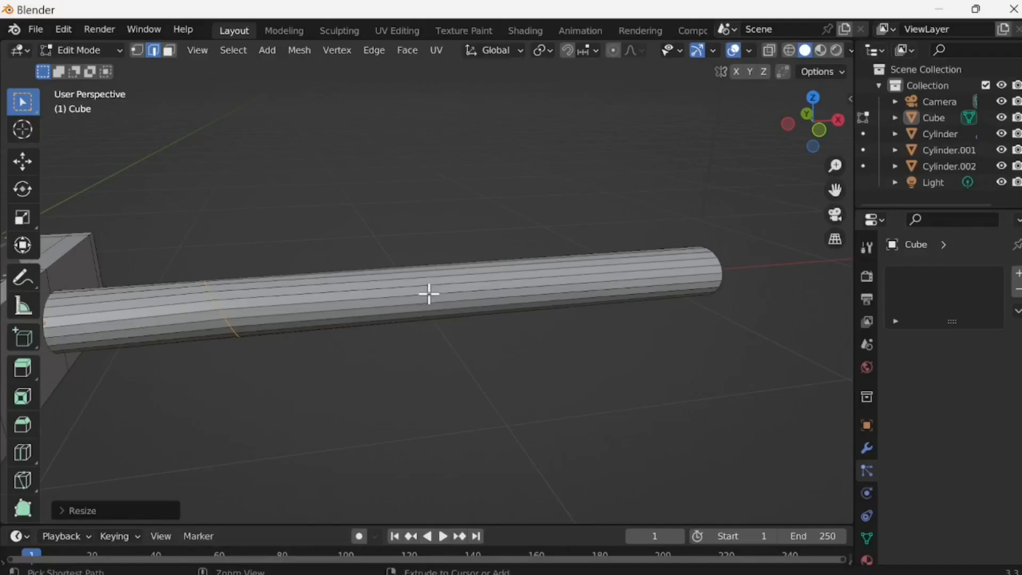
# Add two single loop cuts across the handle rod, one near mid-length and one closer to its free end.
pyautogui.hotkey('ctrl', 'r')
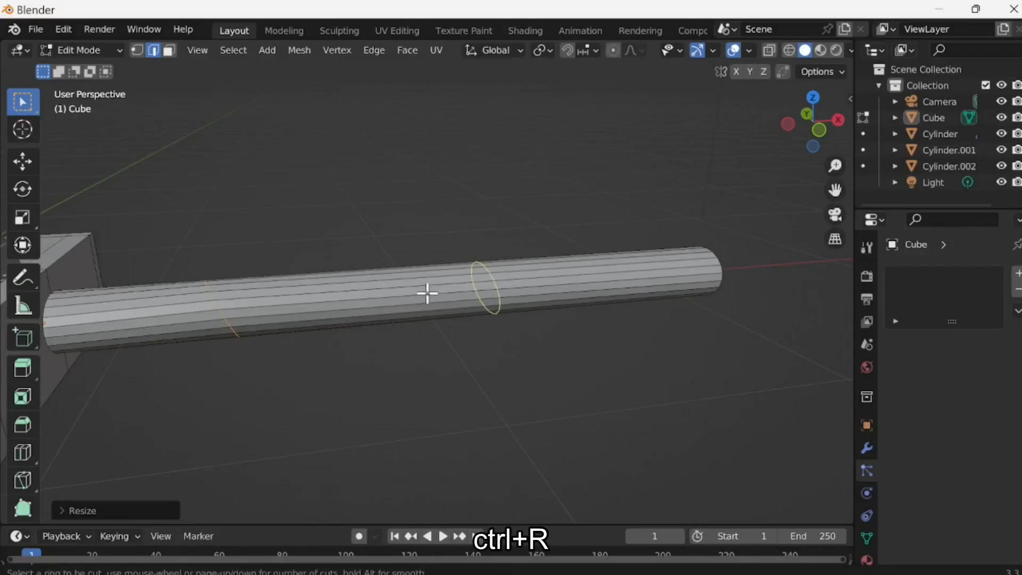
pyautogui.click(428, 294)
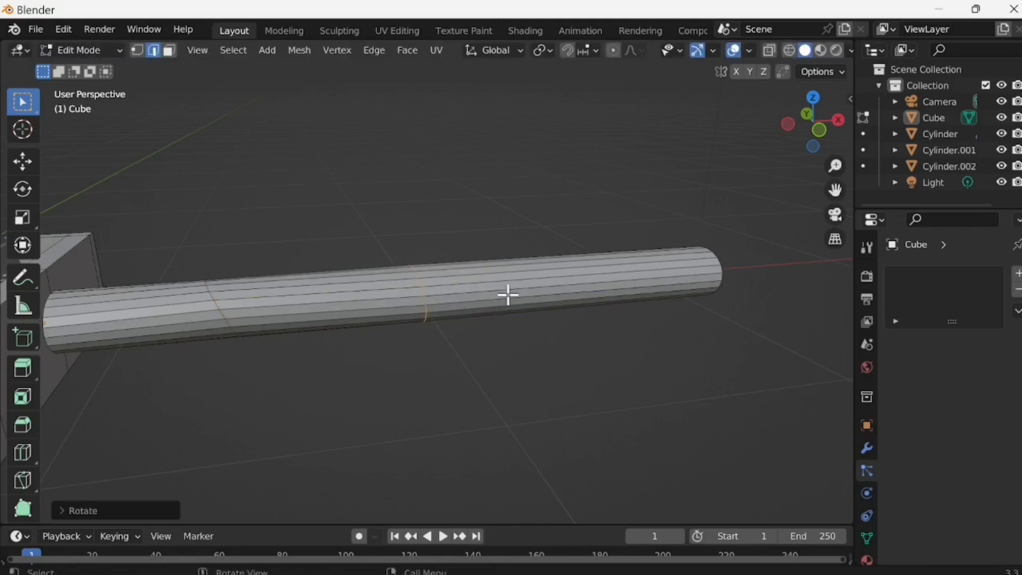
pyautogui.hotkey('ctrl', 'r')
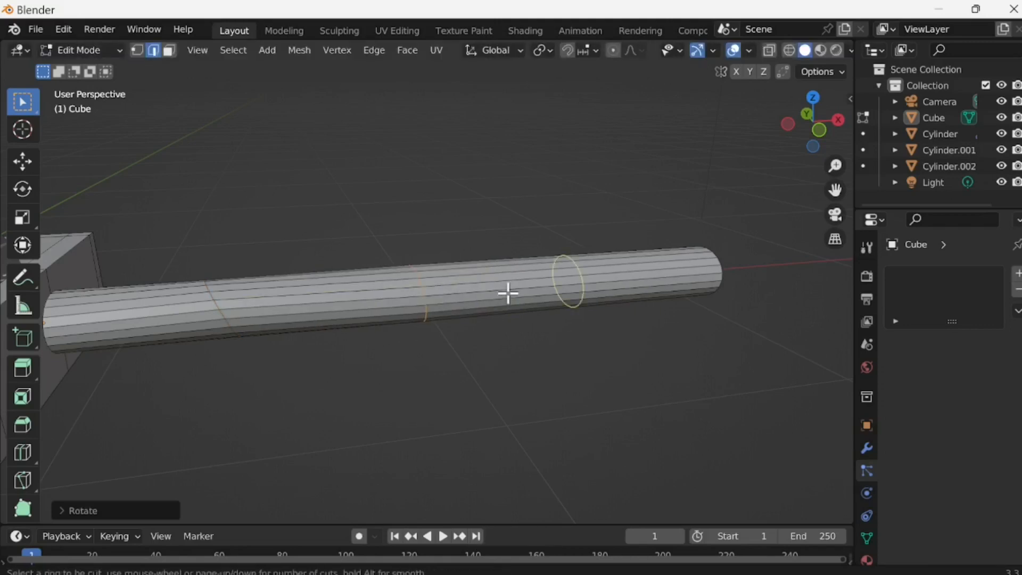
pyautogui.click(505, 294)
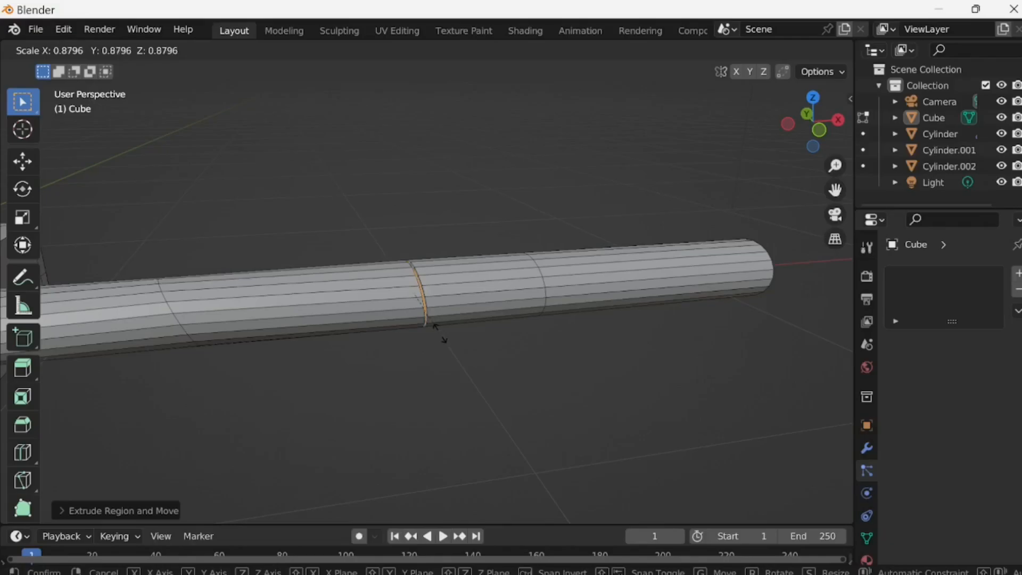
# Form a groove at the handle's middle loop by bevelling it, extruding it in place and scaling it to 0.983.
pyautogui.click(441, 334)
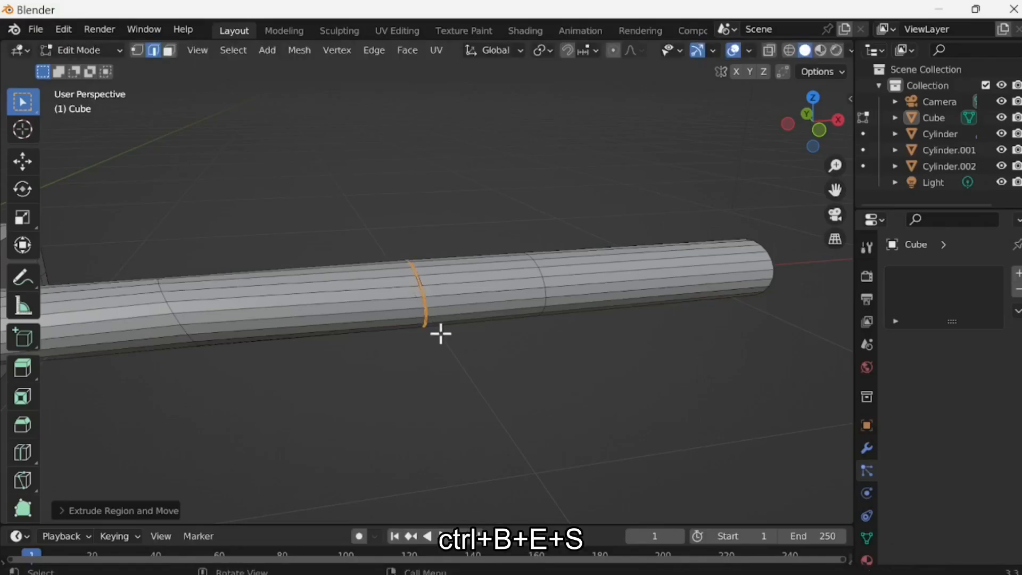
pyautogui.scroll(6, 441, 334)
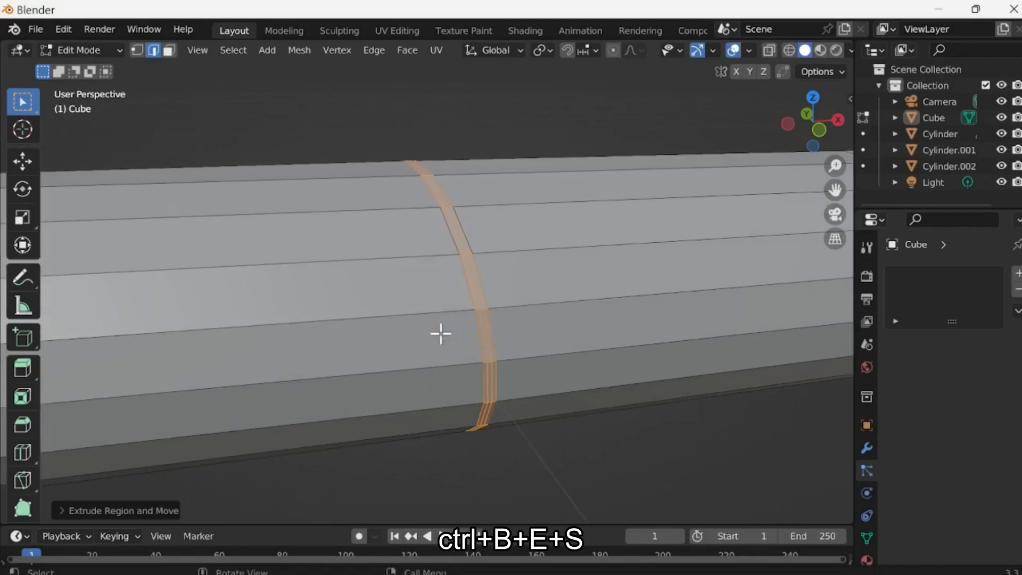
pyautogui.press('s')
pyautogui.click(567, 332)
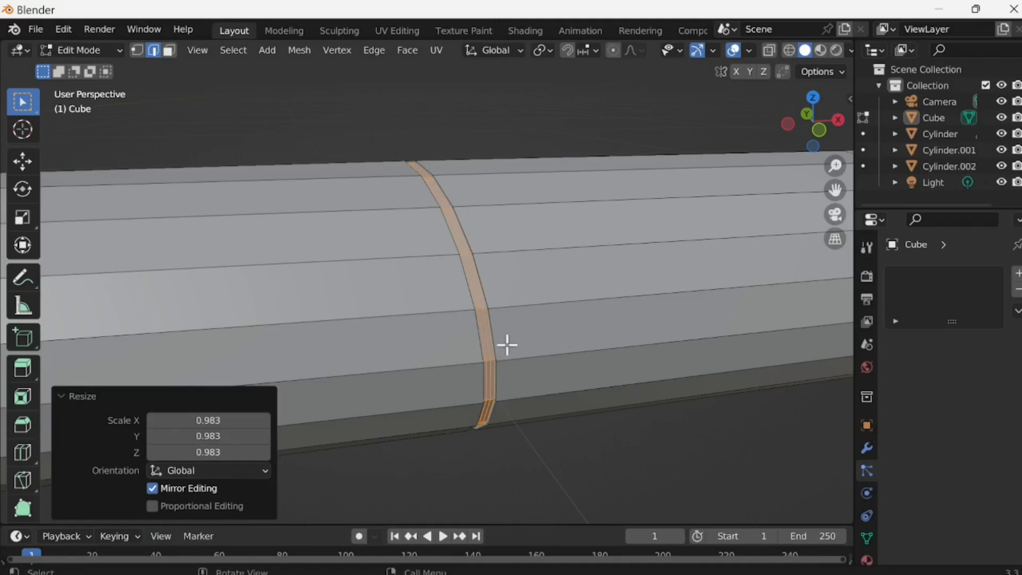
pyautogui.moveTo(548, 413); pyautogui.dragTo(594, 328, button='middle')
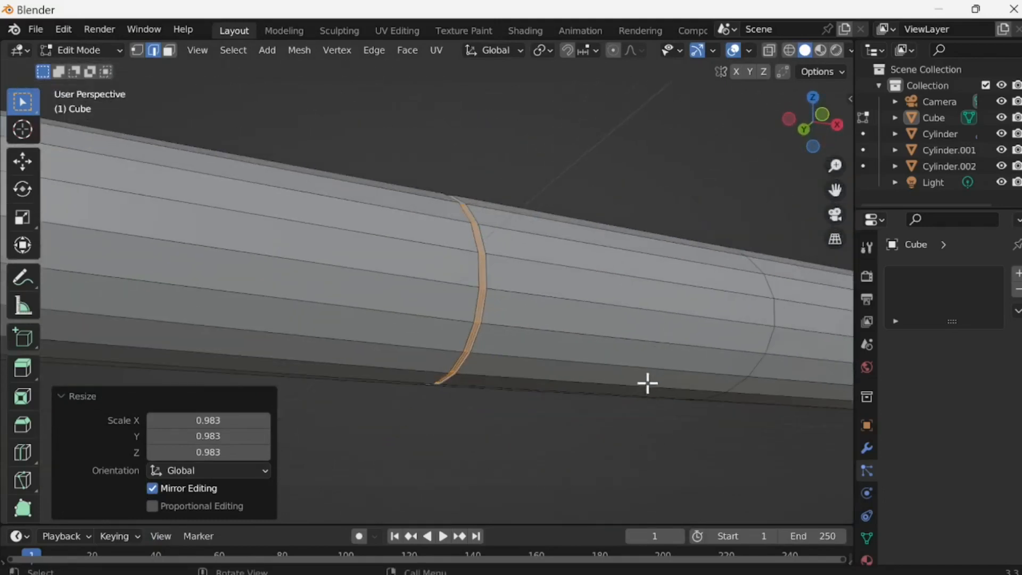
# Bevel the handle's outer edge loop with 3 segments and a width of about 0.042 m.
pyautogui.moveTo(810, 342); pyautogui.dragTo(773, 365, button='middle')
pyautogui.keyDown('alt'); pyautogui.click(762, 335); pyautogui.keyUp('alt')
pyautogui.hotkey('ctrl', 'e')
pyautogui.press('b')
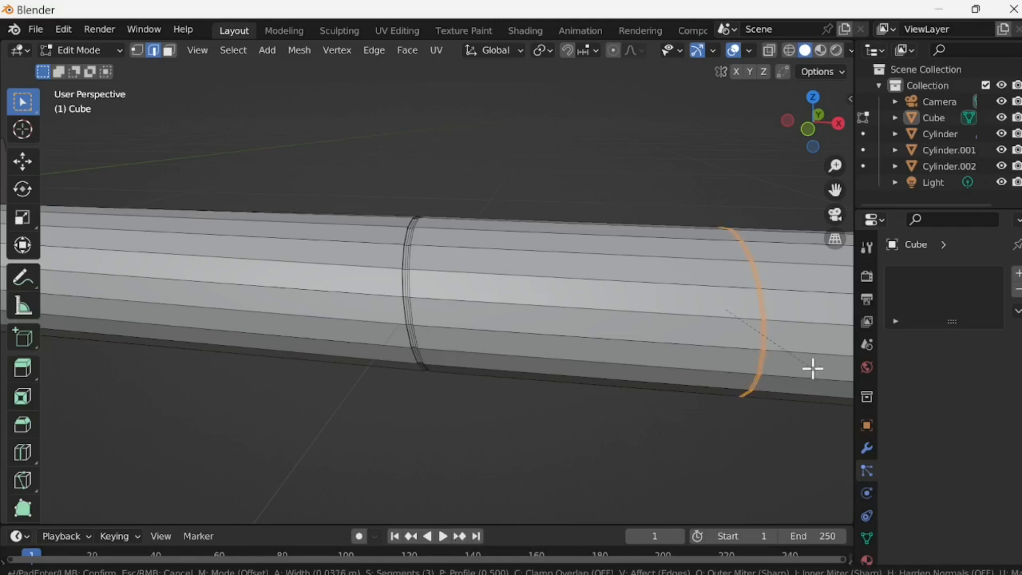
pyautogui.click(813, 370)
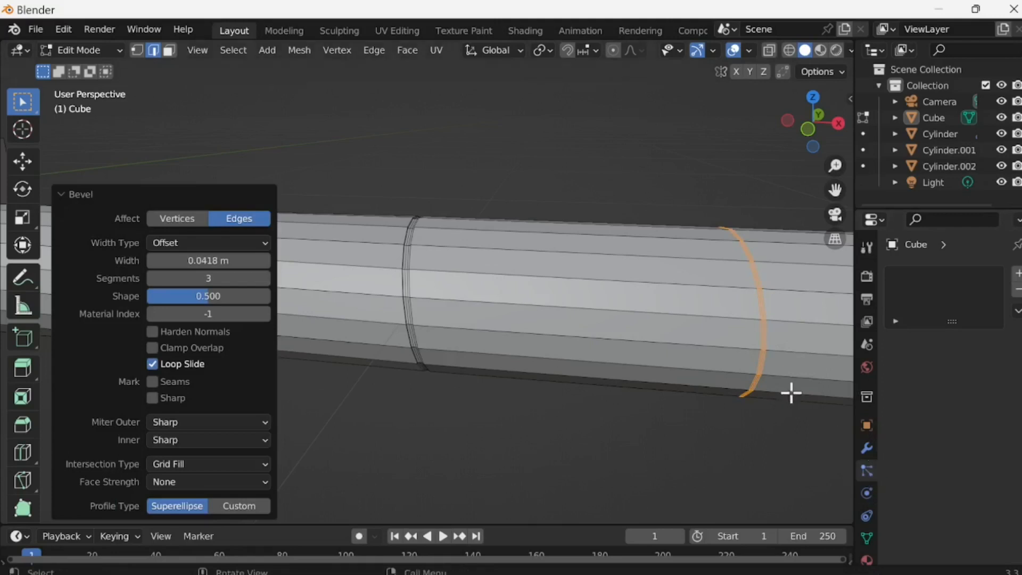
pyautogui.press('s')
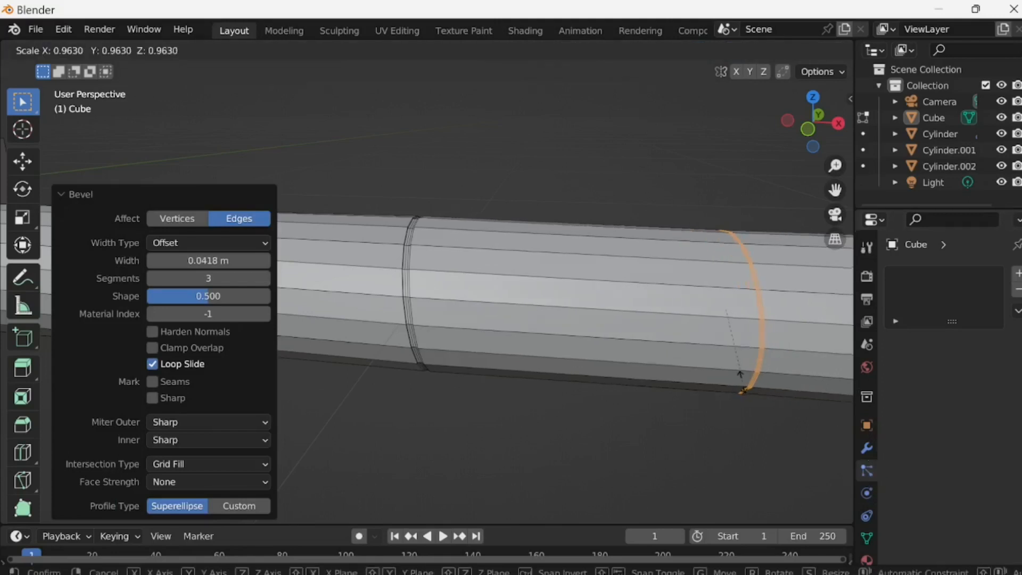
pyautogui.press('Escape')
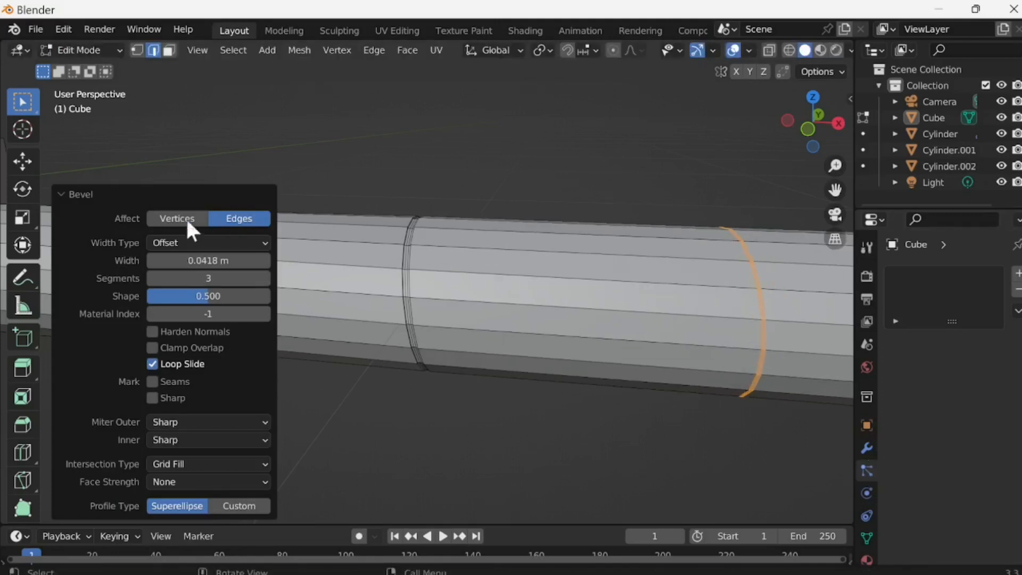
pyautogui.click(67, 196)
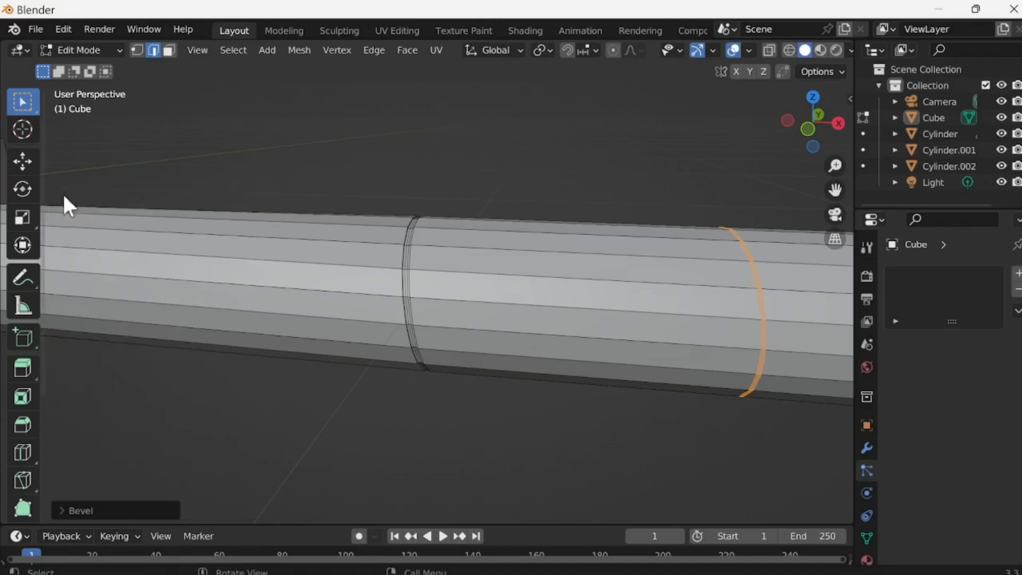
# Extrude the bevelled outer band in place and scale it to about 0.98 to form a second groove.
pyautogui.press('e')
pyautogui.click(794, 343)
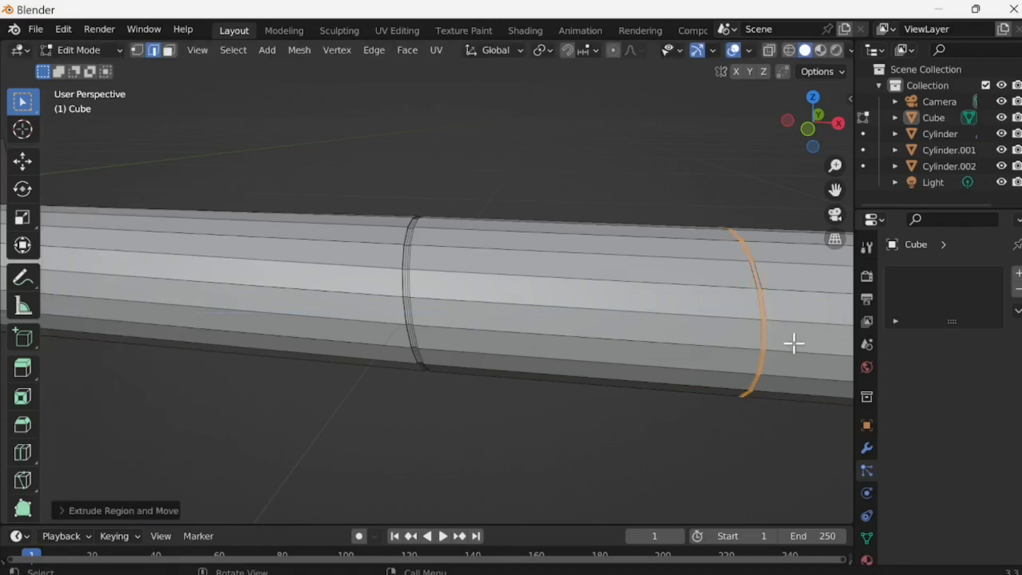
pyautogui.press('s')
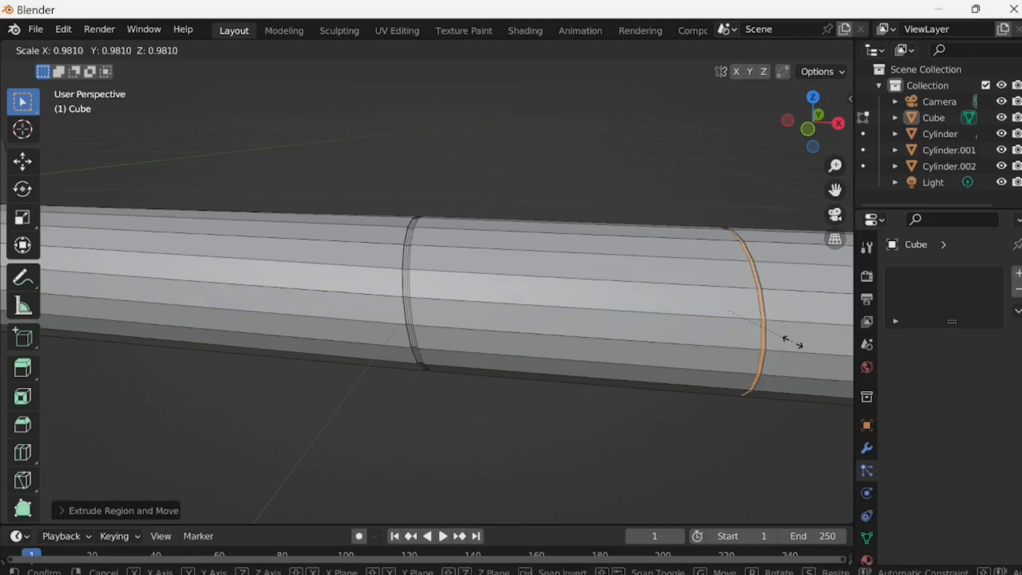
pyautogui.click(794, 343)
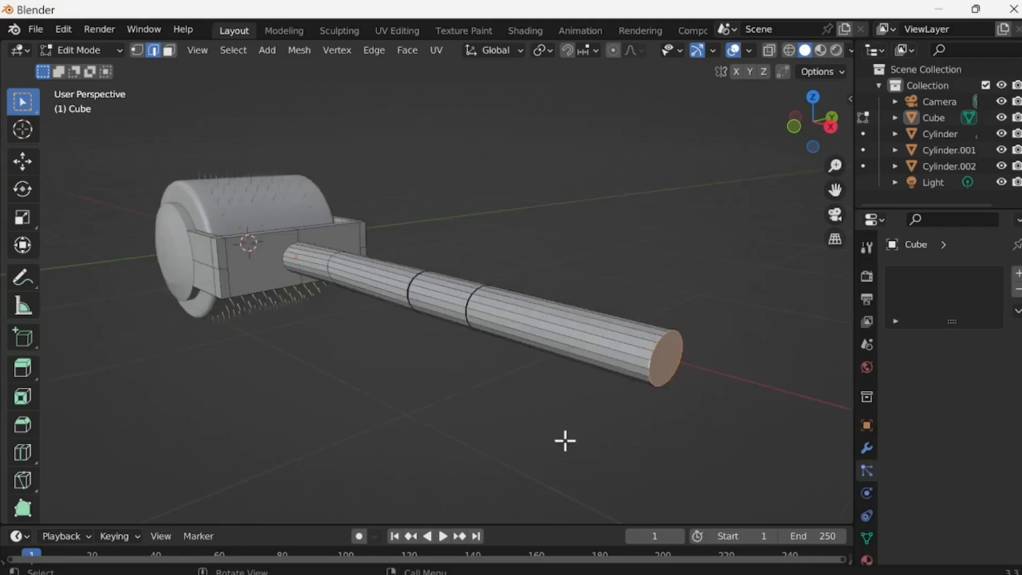
# Rotate the end face of the handle about the Y axis so the tip is cut at a slant.
pyautogui.hotkey('ctrl', 'b')
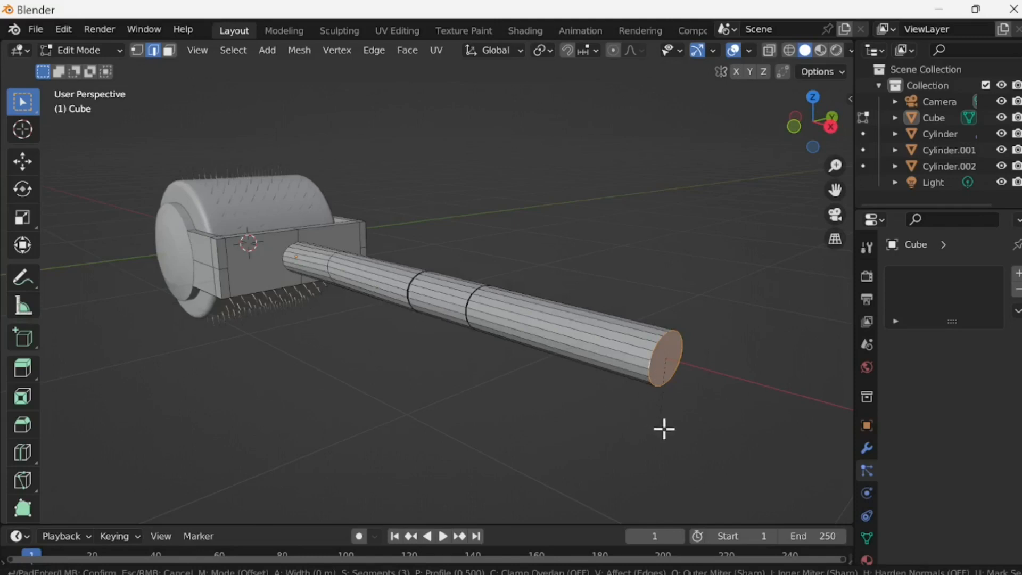
pyautogui.press('Escape')
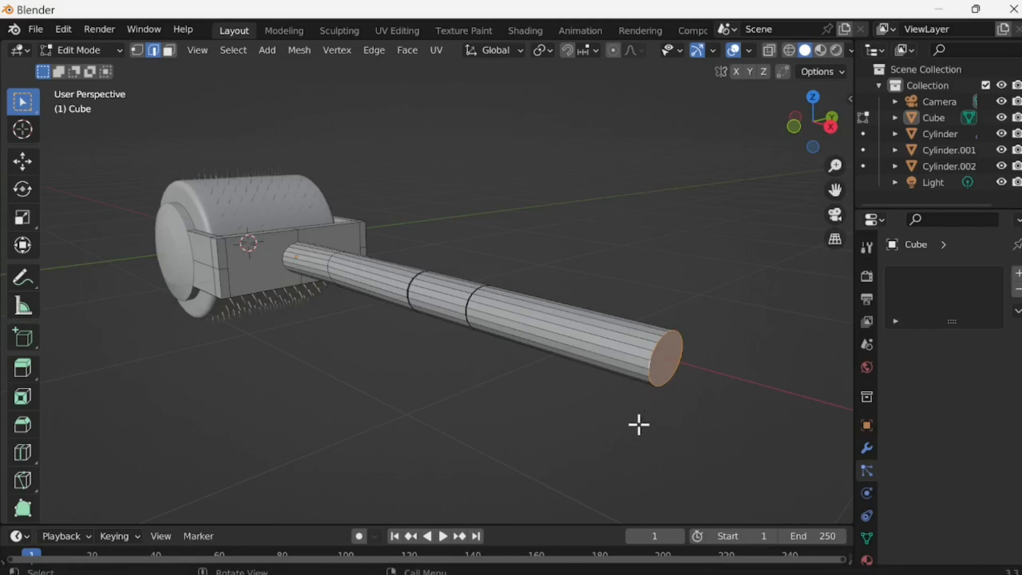
pyautogui.press('r')
pyautogui.press('y')
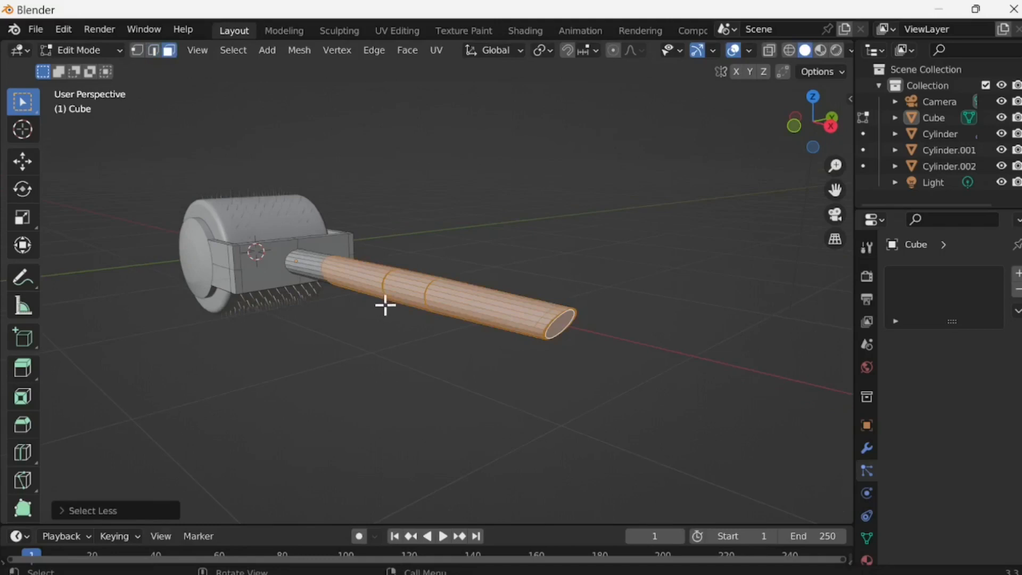
# Bend the handle into an upward arc by raising its edge loops along Z with smooth proportional editing, the outer ones by about 0.185 m.
pyautogui.moveTo(386, 304); pyautogui.dragTo(470, 324, button='middle')
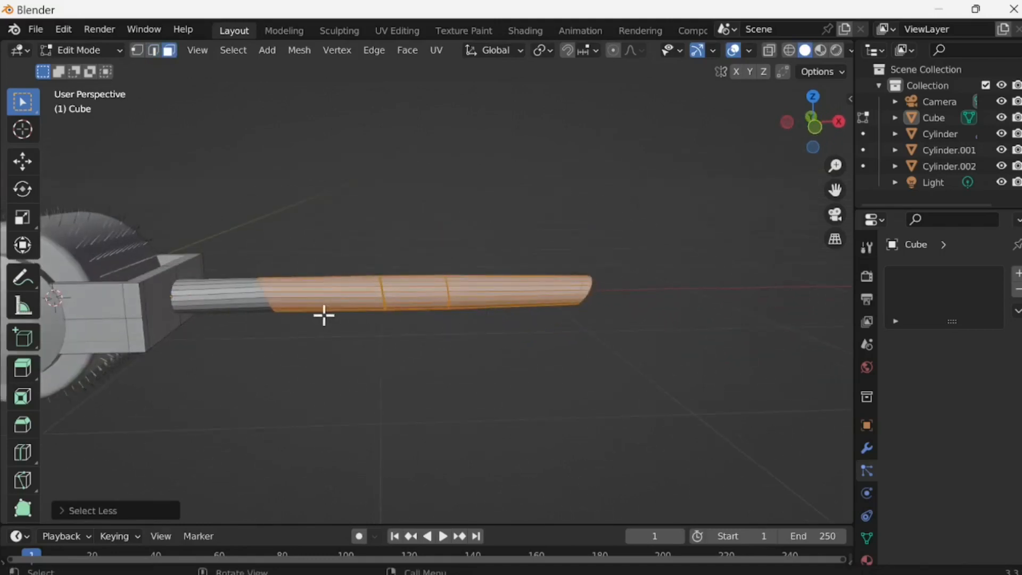
pyautogui.scroll(2, 321, 313)
pyautogui.scroll(2, 321, 313)
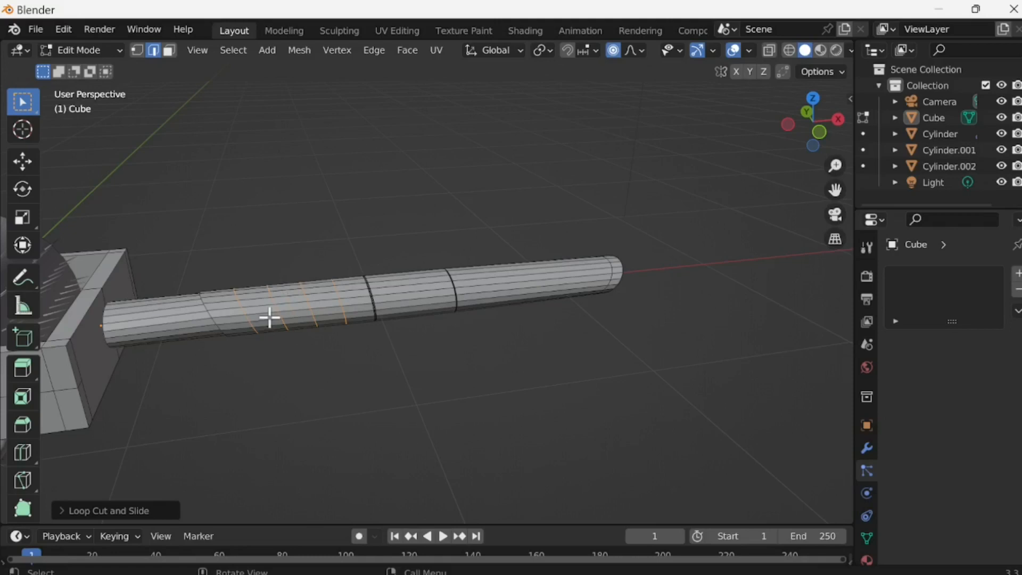
pyautogui.press('g')
pyautogui.press('z')
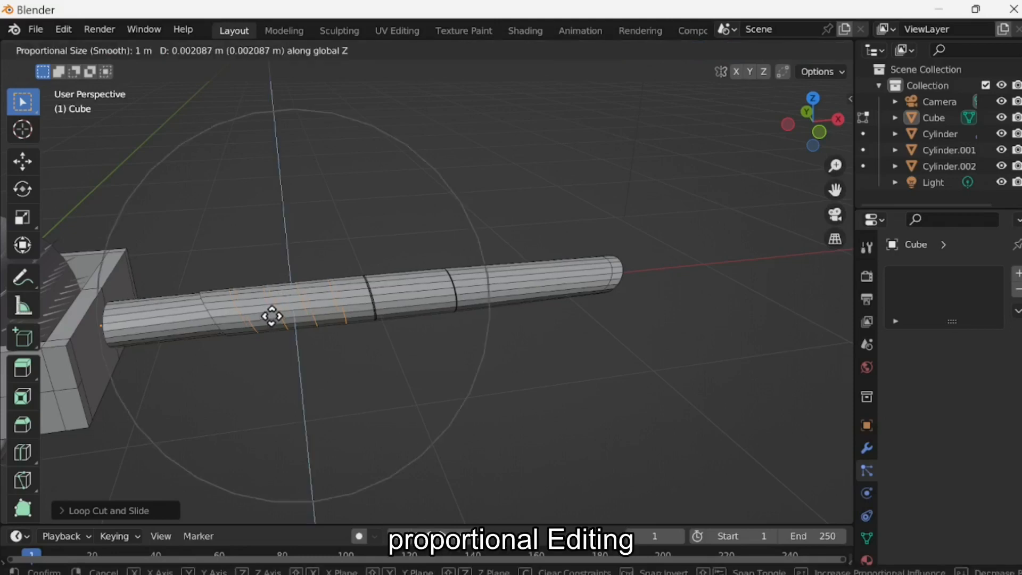
pyautogui.scroll(-1, 278, 310)
pyautogui.scroll(7, 279, 310)
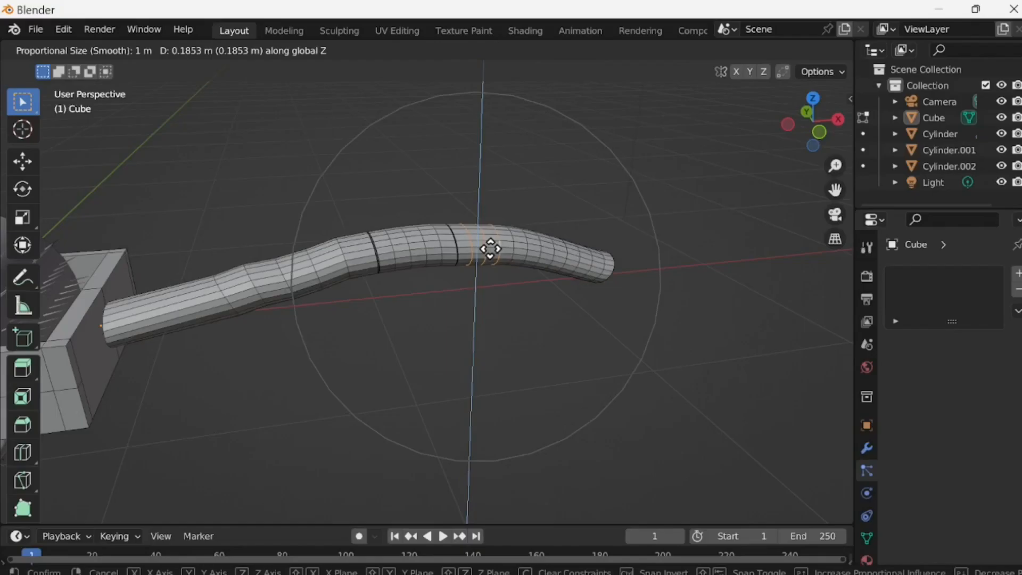
pyautogui.scroll(4, 491, 249)
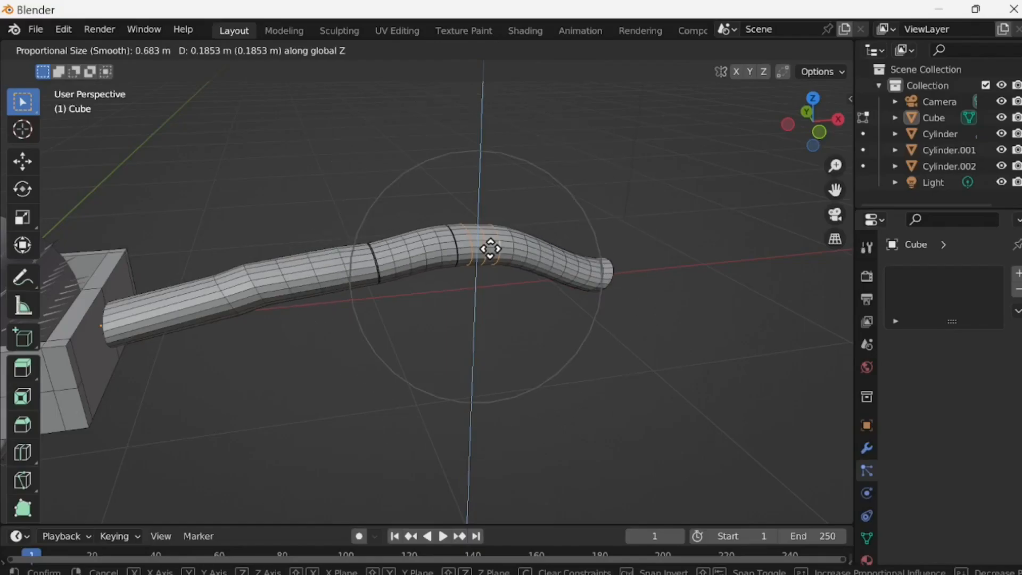
pyautogui.scroll(-1, 490, 248)
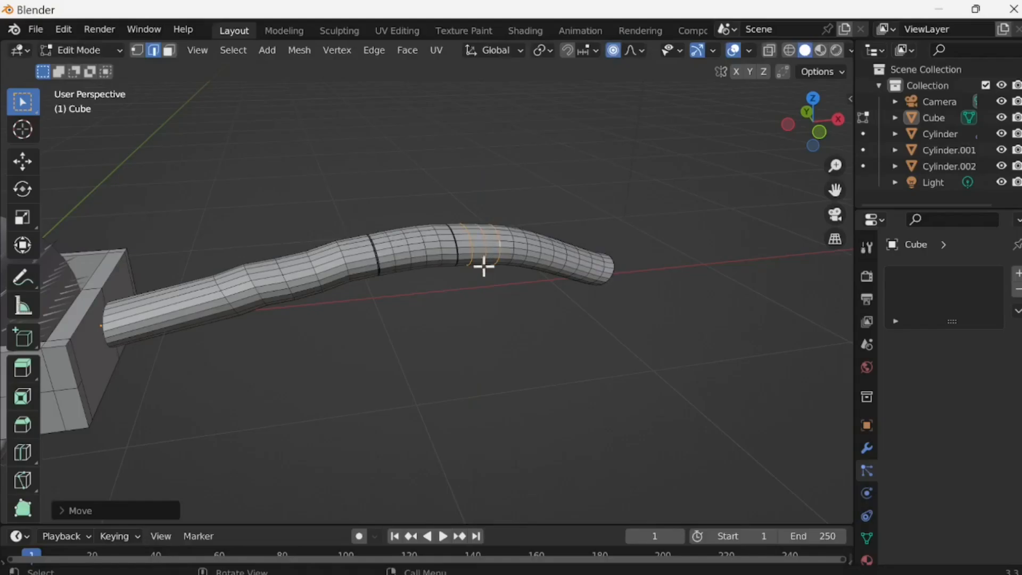
# Select the handle's end face, grow the selection over the whole handle, and separate it from the bracket into its own object.
pyautogui.moveTo(462, 296); pyautogui.dragTo(453, 308, button='middle')
pyautogui.scroll(-2, 452, 307)
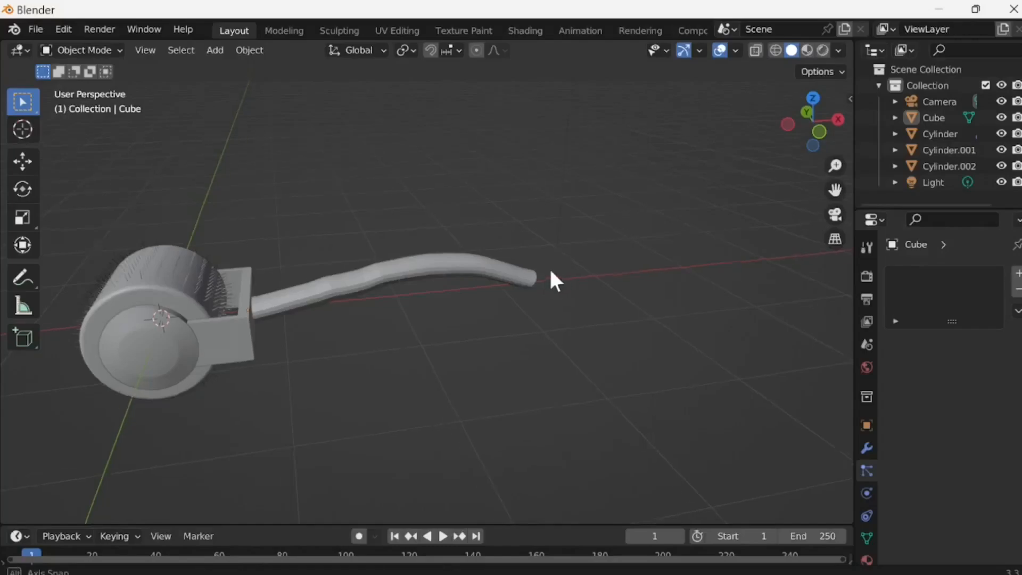
pyautogui.moveTo(551, 272); pyautogui.dragTo(525, 290, button='middle')
pyautogui.press('Tab')
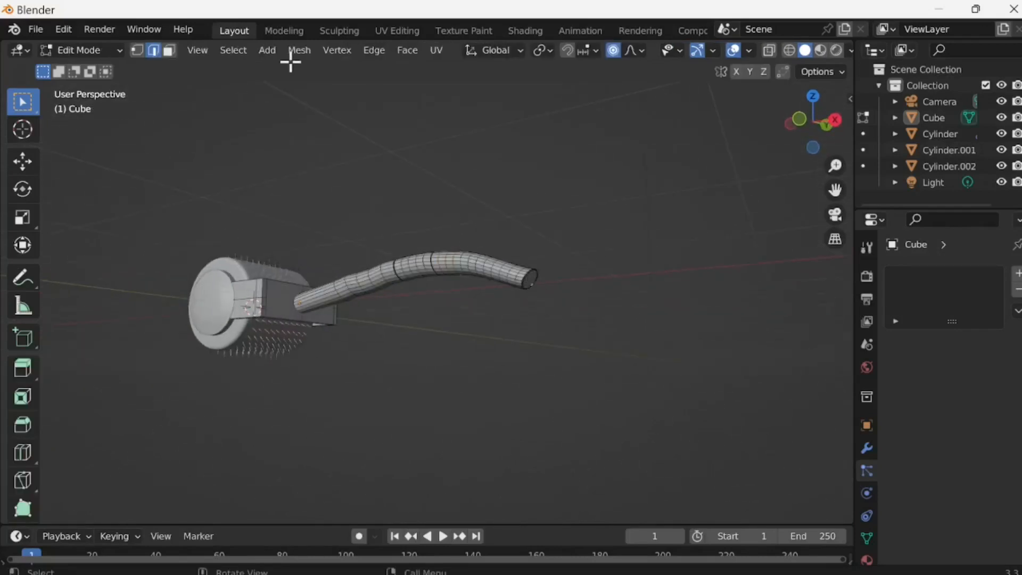
pyautogui.click(530, 277)
pyautogui.press('ctrl+KP_Add')
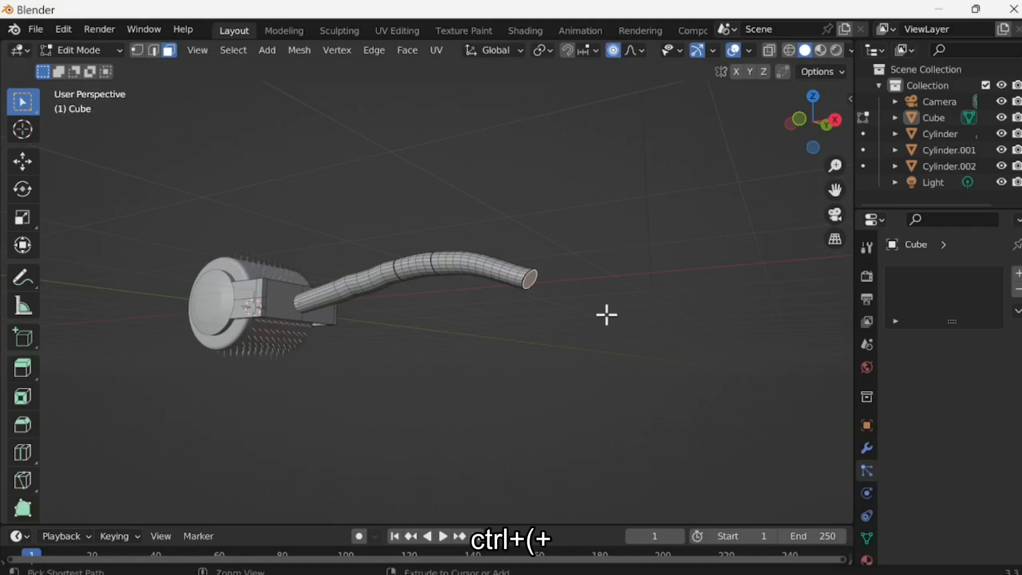
pyautogui.press('ctrl+KP_Add')
pyautogui.press('ctrl+KP_Add')
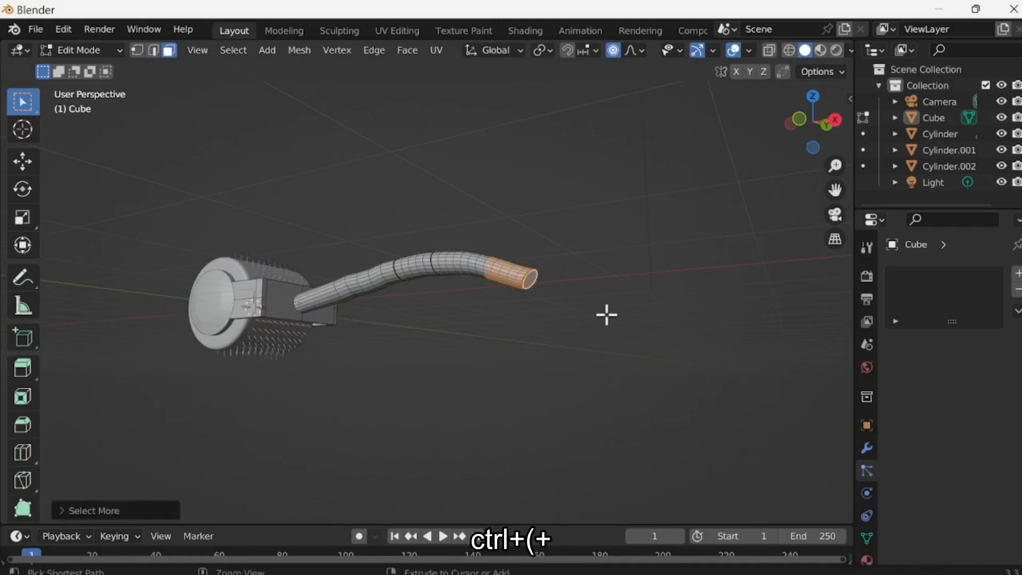
pyautogui.press('ctrl+KP_Add')
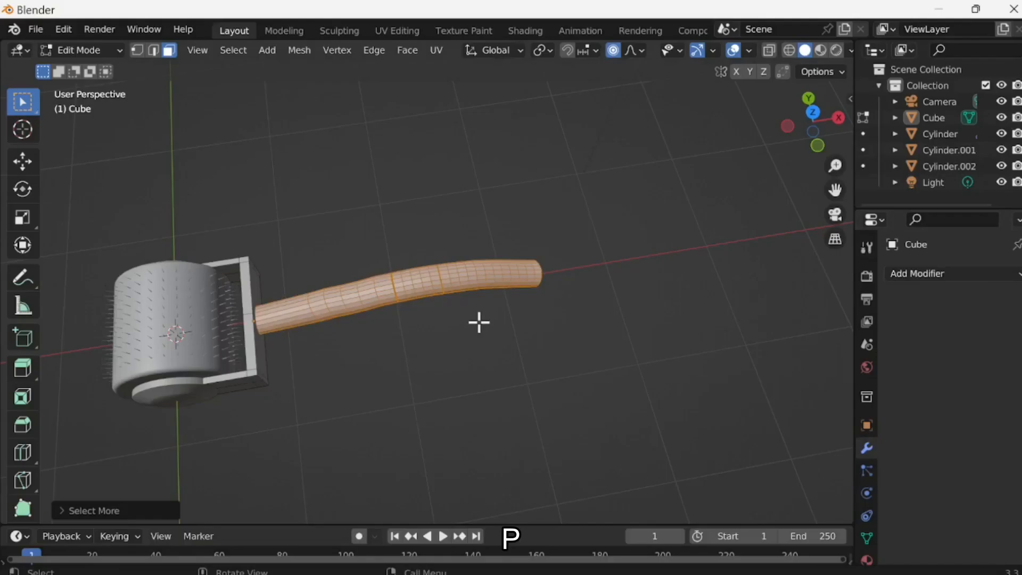
pyautogui.press('p')
pyautogui.click(479, 323)
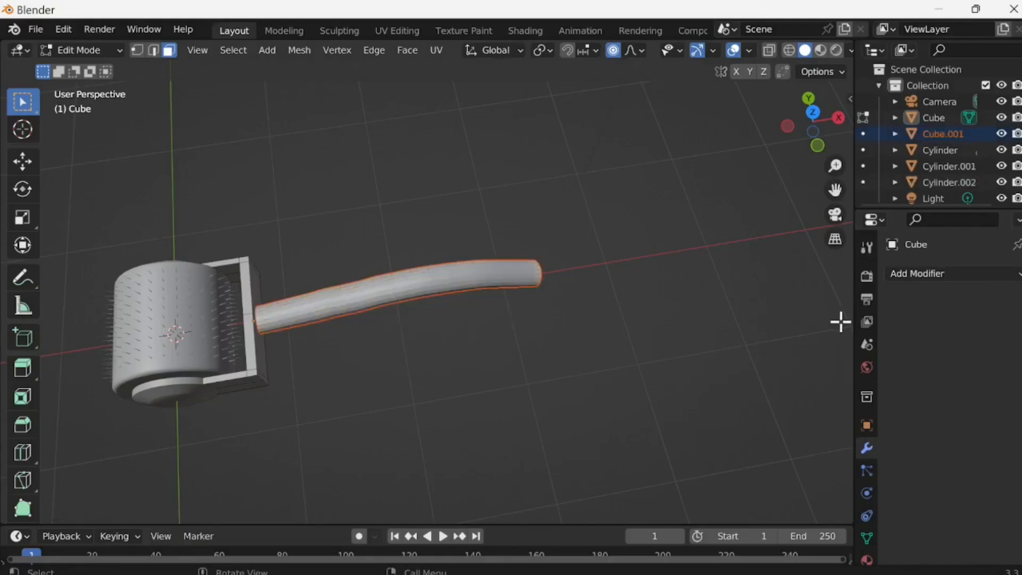
# Add a Subdivision Surface modifier to the bracket object and set its viewport level to 3.
pyautogui.click(973, 273)
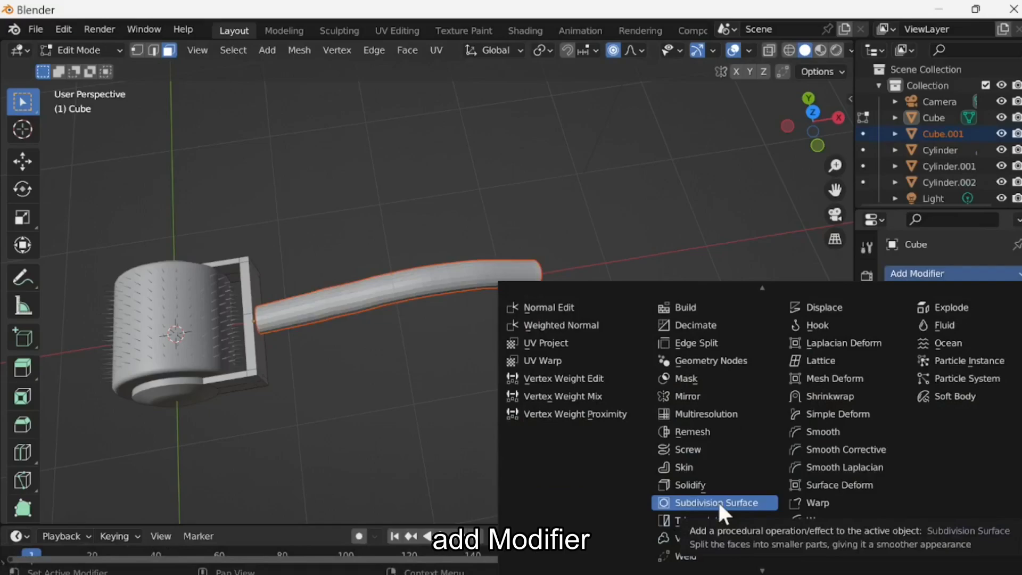
pyautogui.click(718, 500)
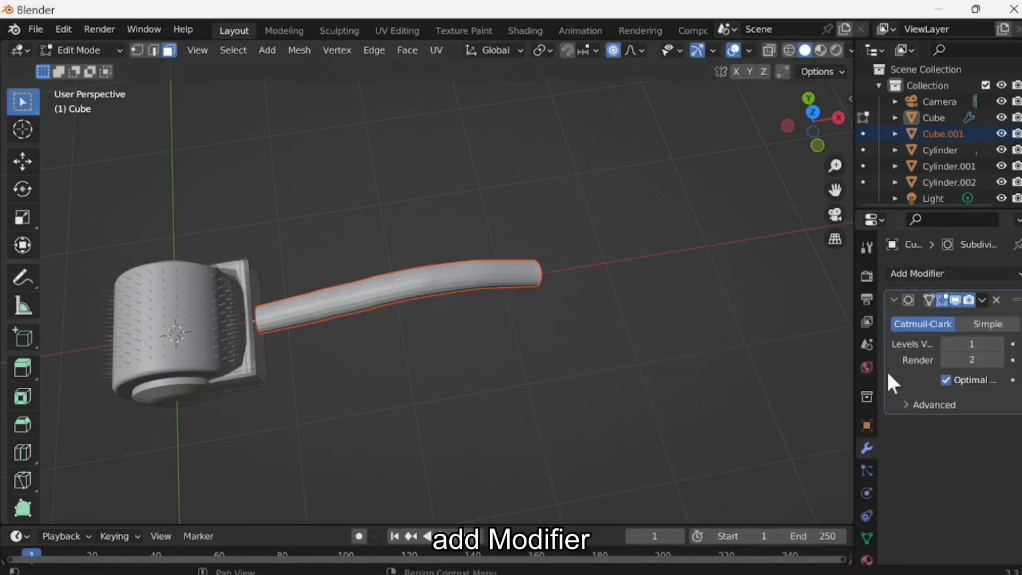
pyautogui.click(999, 344)
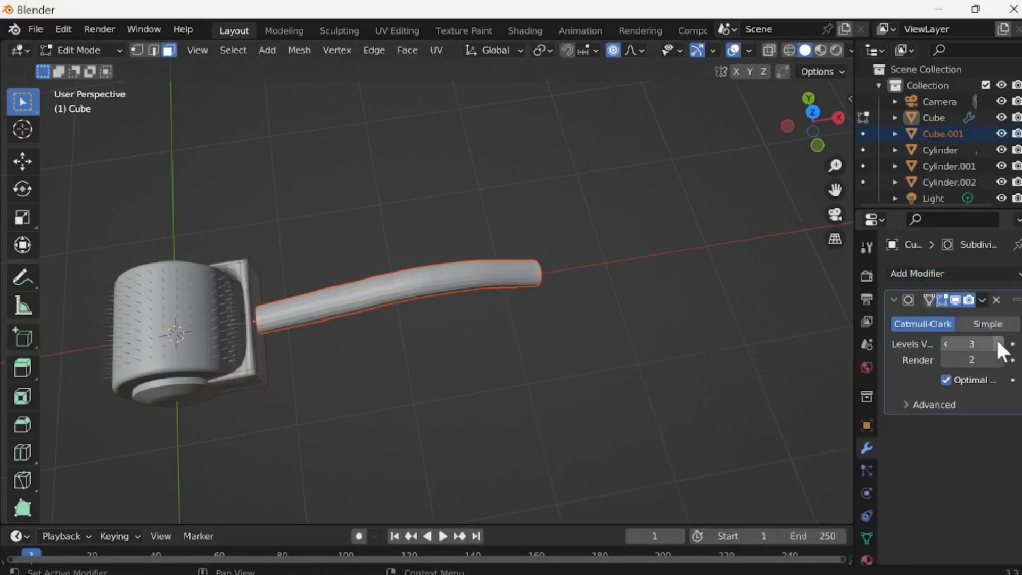
pyautogui.moveTo(266, 314); pyautogui.dragTo(297, 240, button='middle')
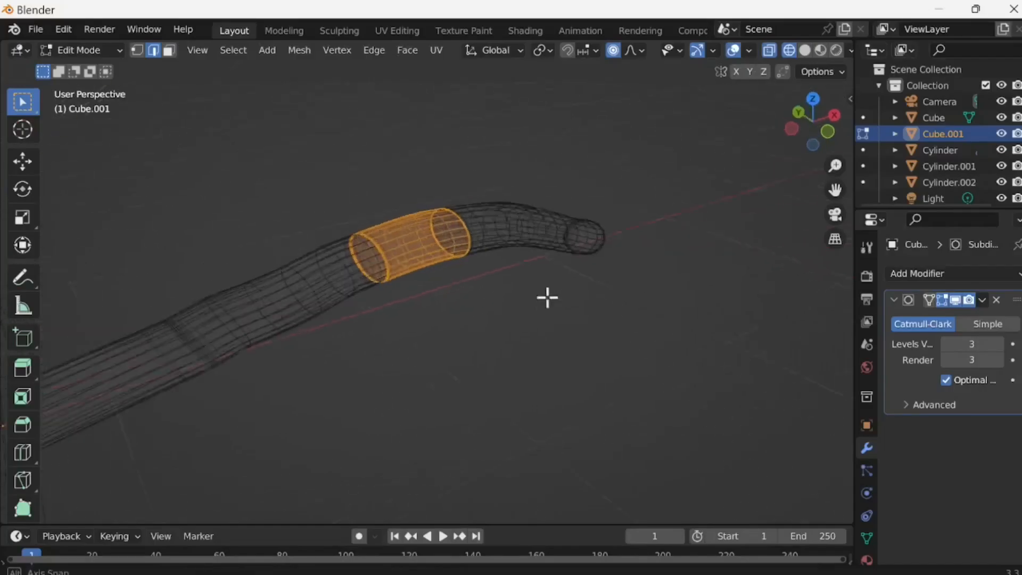
# Add the handle's rounded tip and the section nearest the bracket to the selected middle section with Circle Select.
pyautogui.moveTo(548, 296); pyautogui.dragTo(414, 308, button='middle')
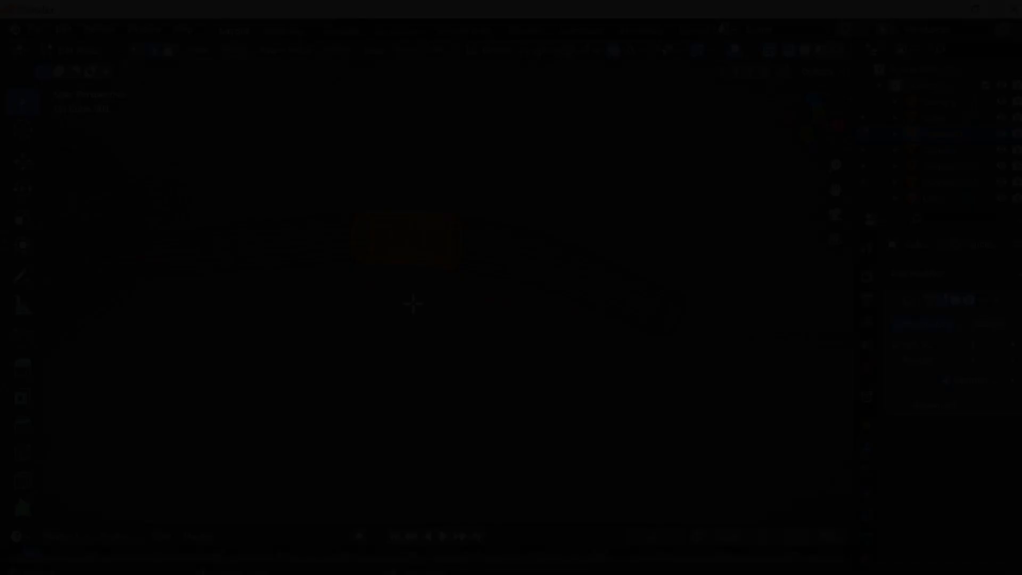
pyautogui.press('w')
pyautogui.moveTo(692, 311)
pyautogui.mouseDown()
pyautogui.moveTo(650, 356)
pyautogui.moveTo(668, 354)
pyautogui.mouseUp()
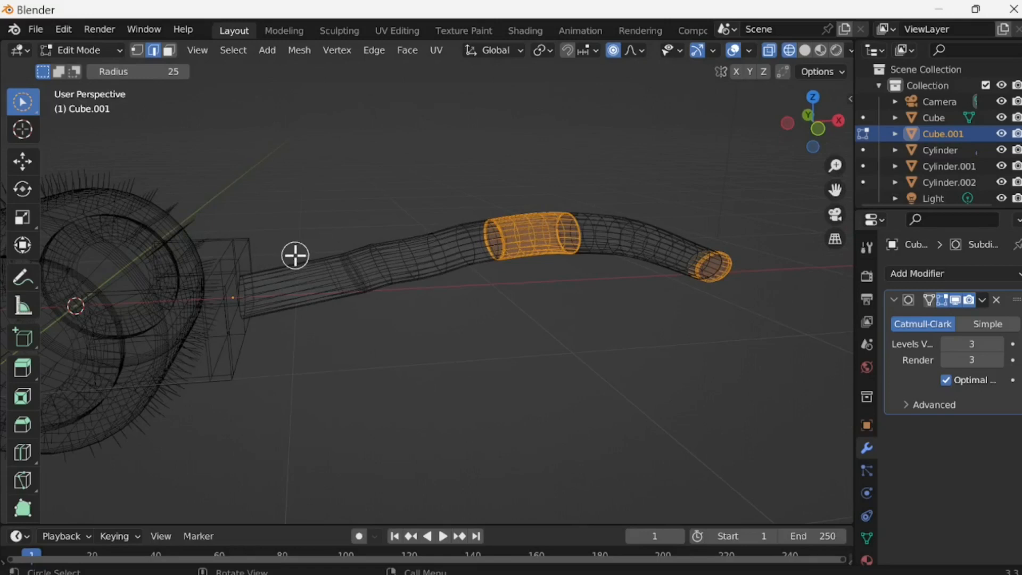
pyautogui.moveTo(303, 237); pyautogui.dragTo(319, 293)
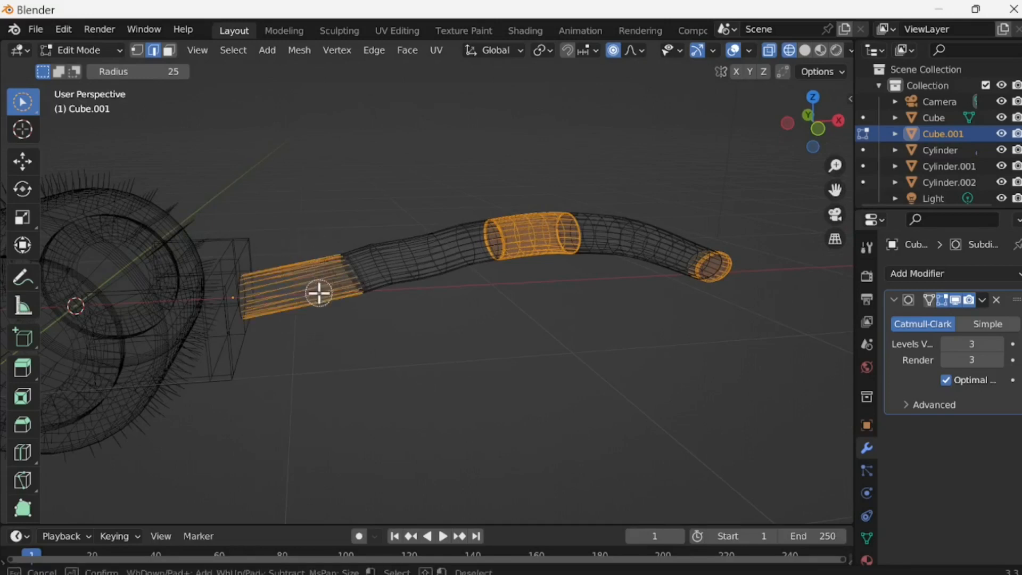
pyautogui.moveTo(269, 314); pyautogui.dragTo(254, 313)
pyautogui.moveTo(354, 307)
pyautogui.mouseDown()
pyautogui.moveTo(356, 290)
pyautogui.moveTo(318, 239)
pyautogui.mouseUp()
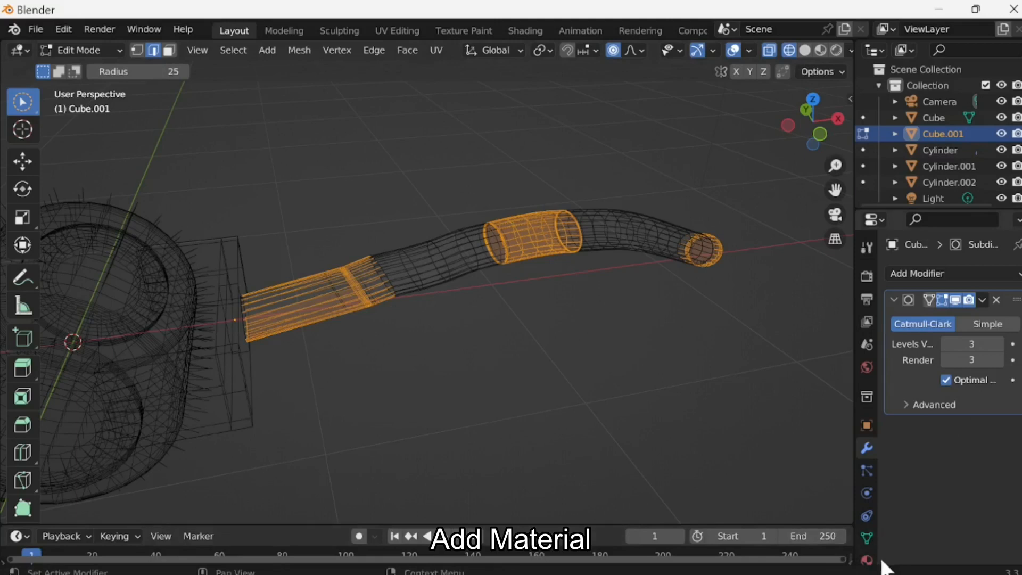
# Add a new material to the handle and set its Metallic to 0.611 and Roughness to 0.211.
pyautogui.click(867, 560)
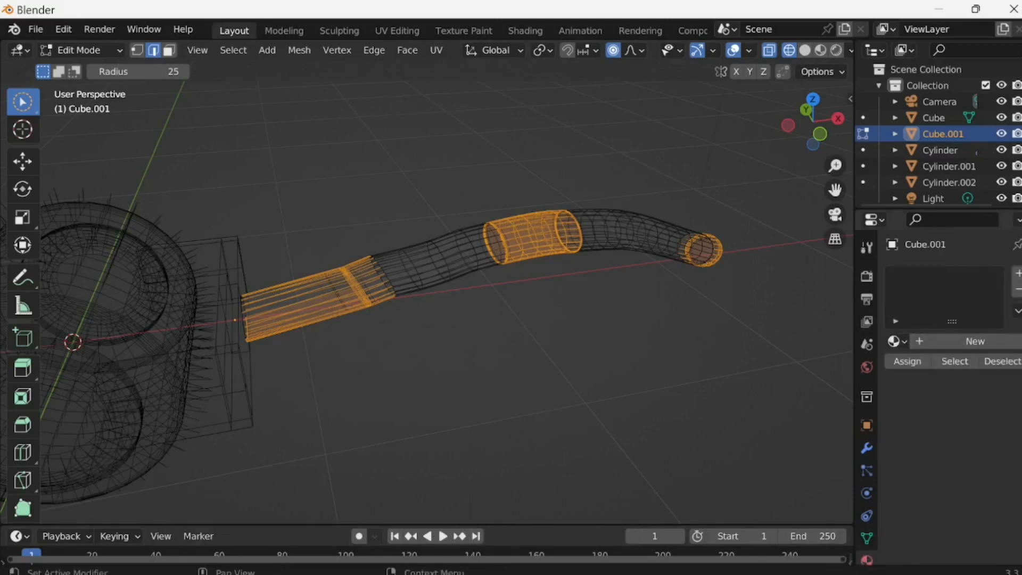
pyautogui.click(1017, 273)
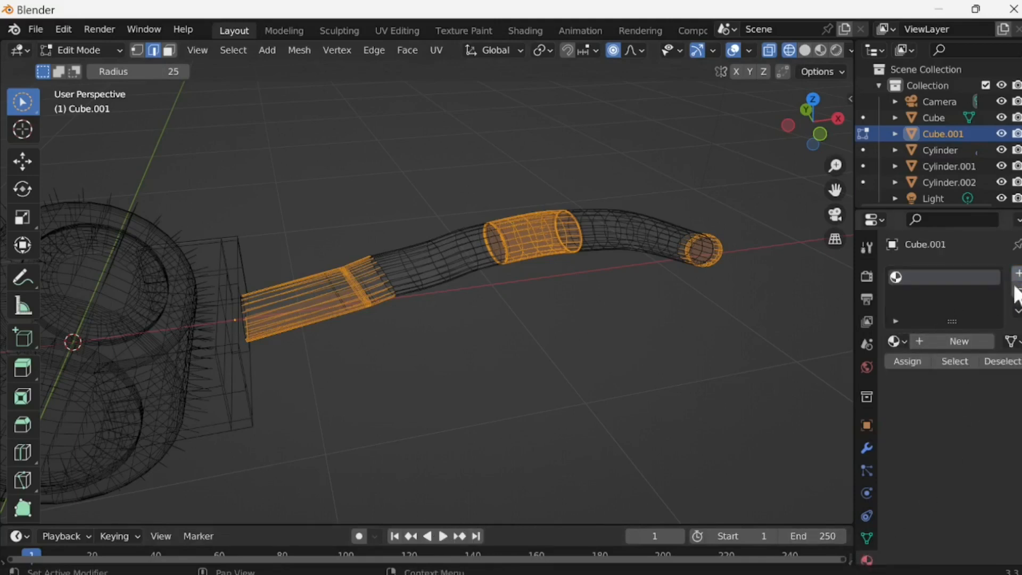
pyautogui.click(945, 341)
pyautogui.scroll(-10, 952, 455)
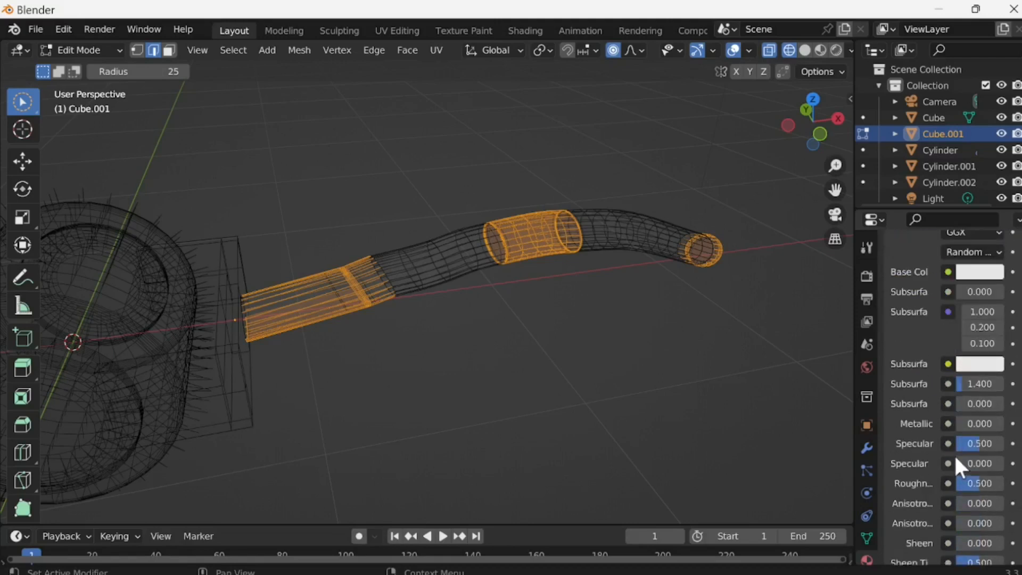
pyautogui.moveTo(980, 424); pyautogui.dragTo(993, 423)
pyautogui.moveTo(960, 483); pyautogui.dragTo(948, 483)
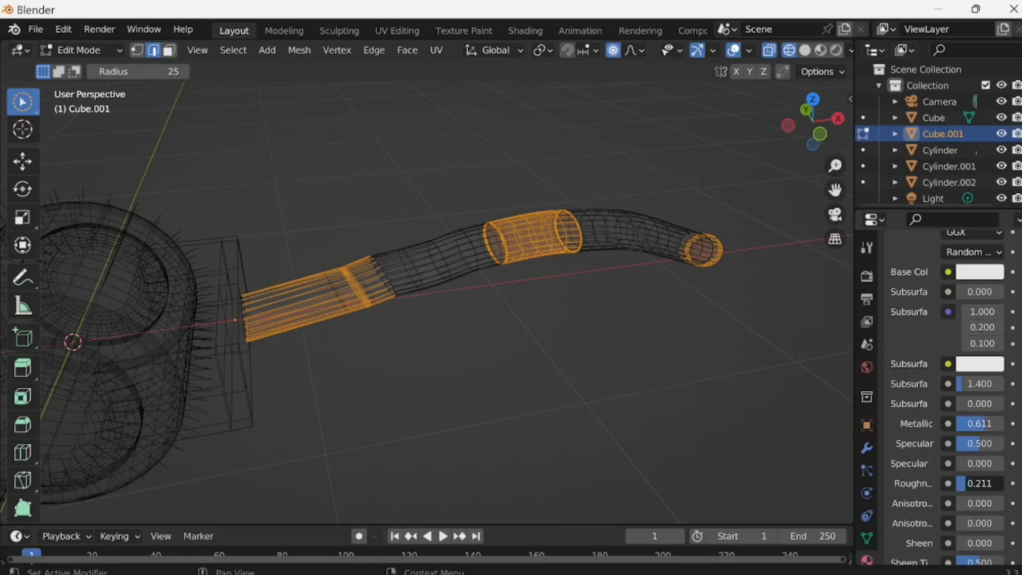
pyautogui.scroll(11, 968, 327)
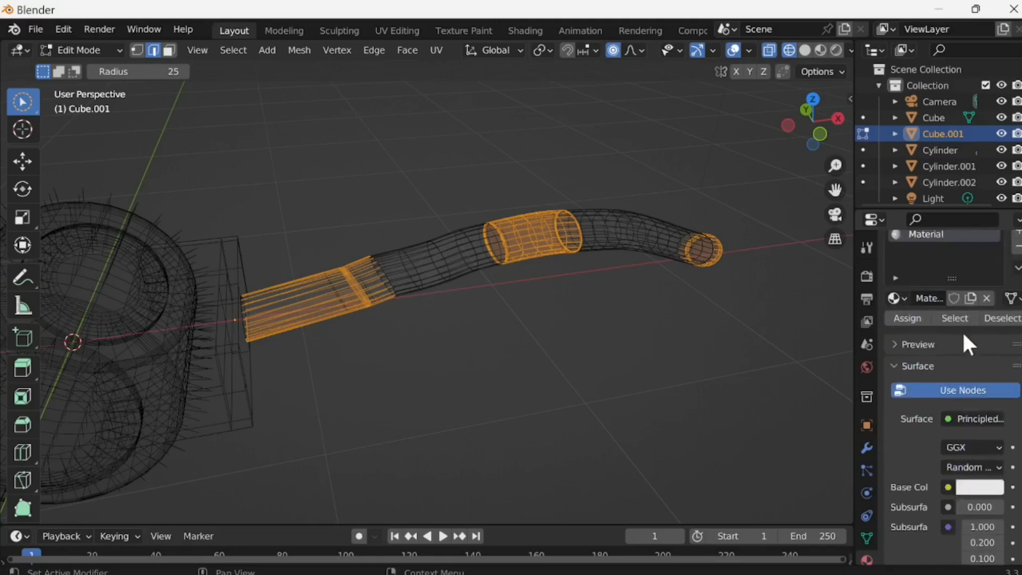
# Show the handle in Material Preview shading, clearing the selection for the check and then restoring it.
pyautogui.hotkey('alt', 'a')
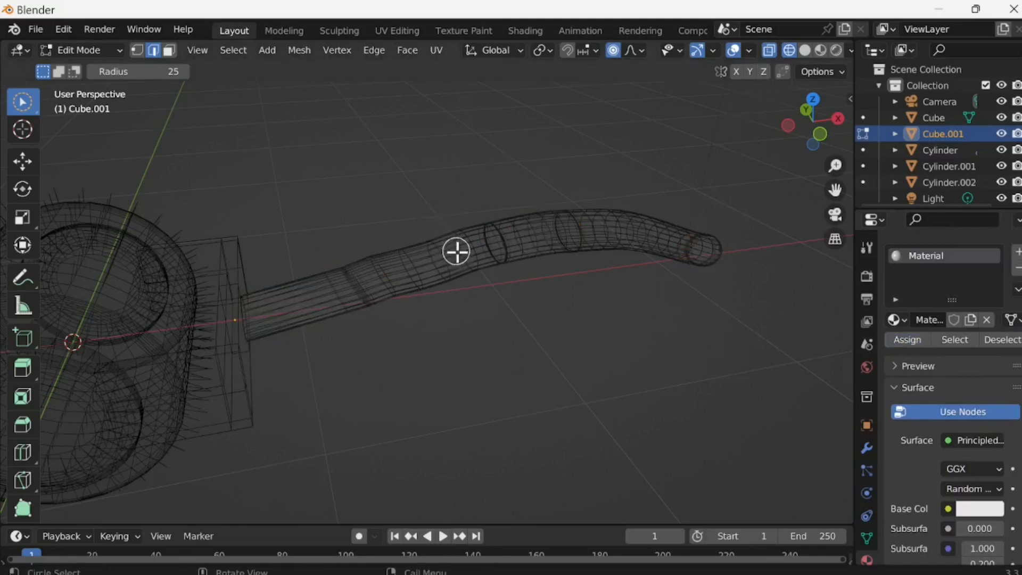
pyautogui.press('w')
pyautogui.click(807, 48)
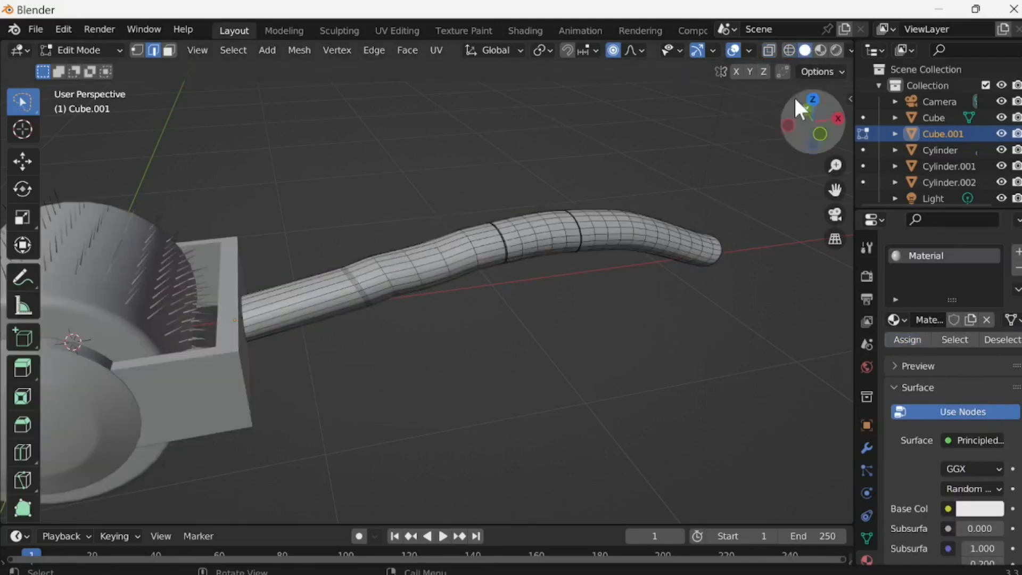
pyautogui.click(818, 49)
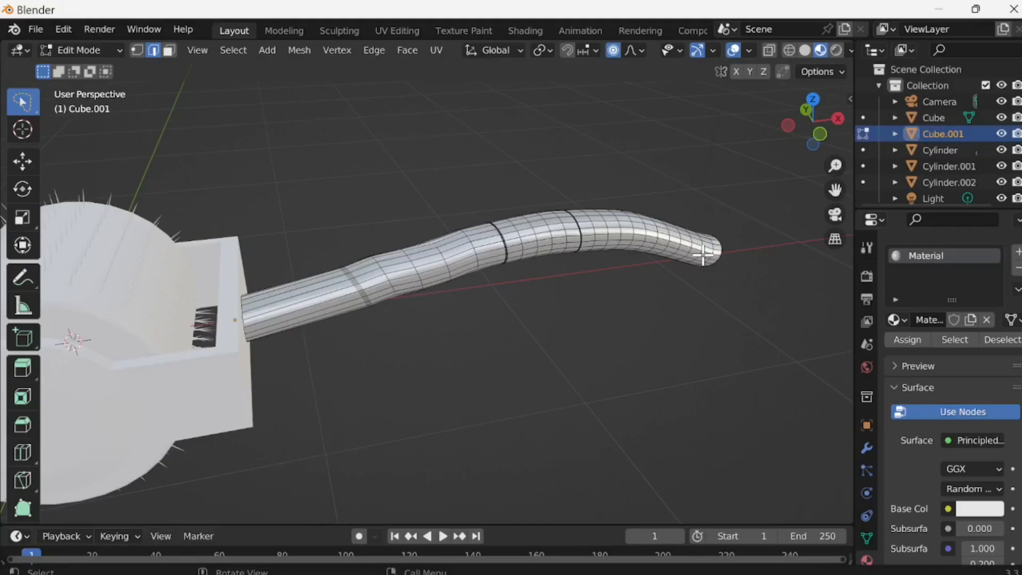
pyautogui.hotkey('ctrl', 'z')
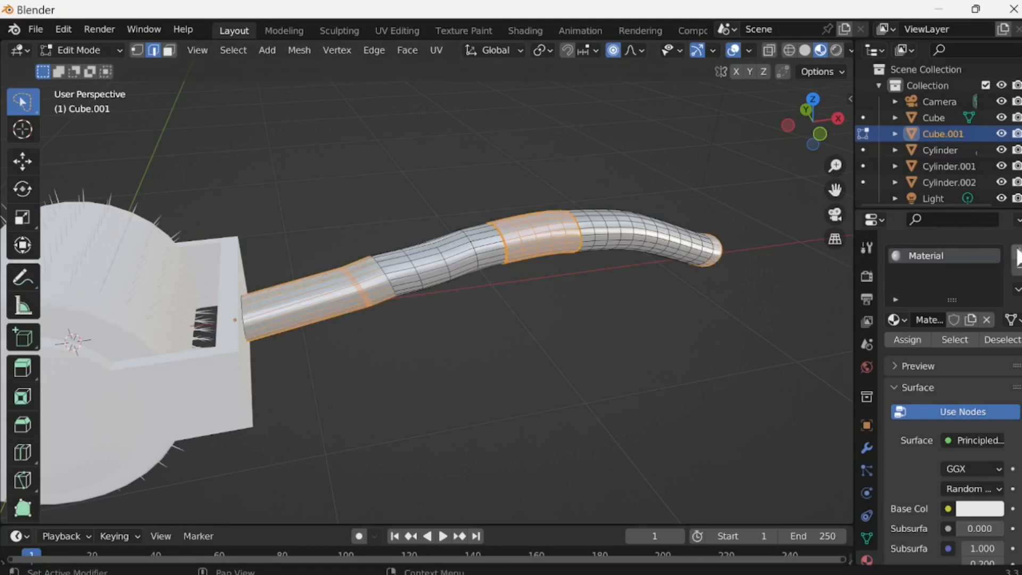
# Add a second material to the handle and give it a golden-orange base colour.
pyautogui.click(1017, 257)
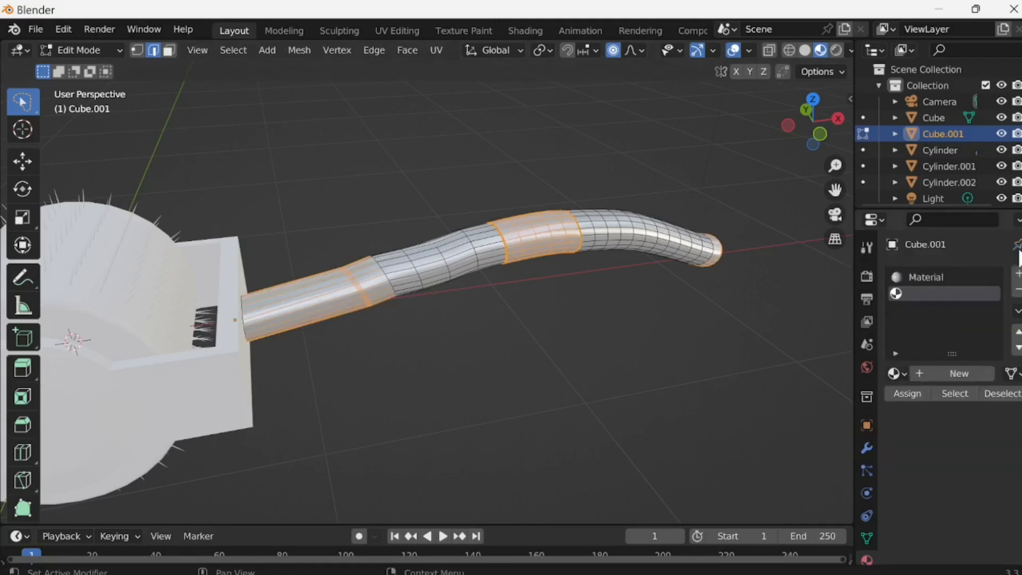
pyautogui.click(939, 372)
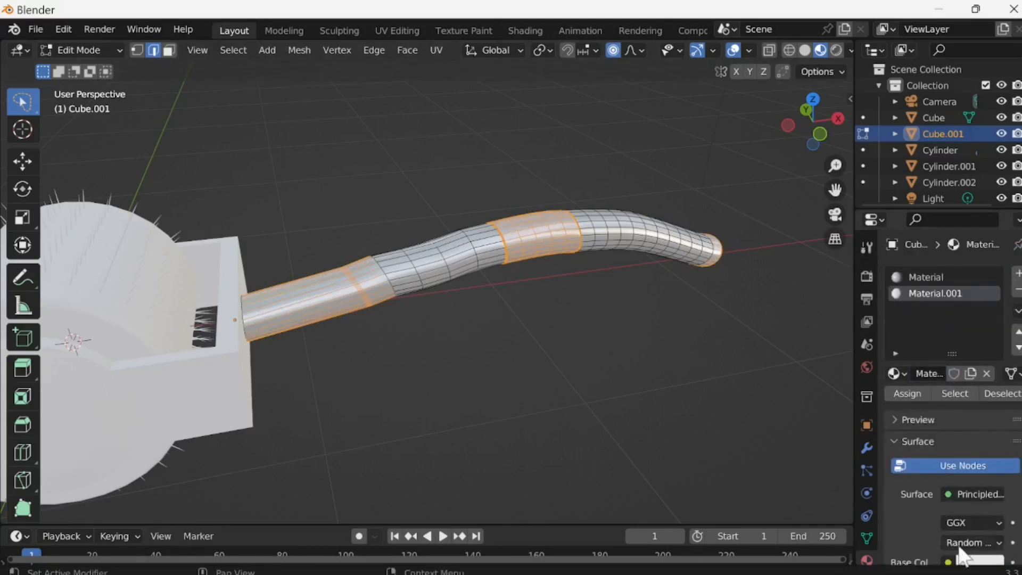
pyautogui.scroll(-2, 970, 536)
pyautogui.click(977, 519)
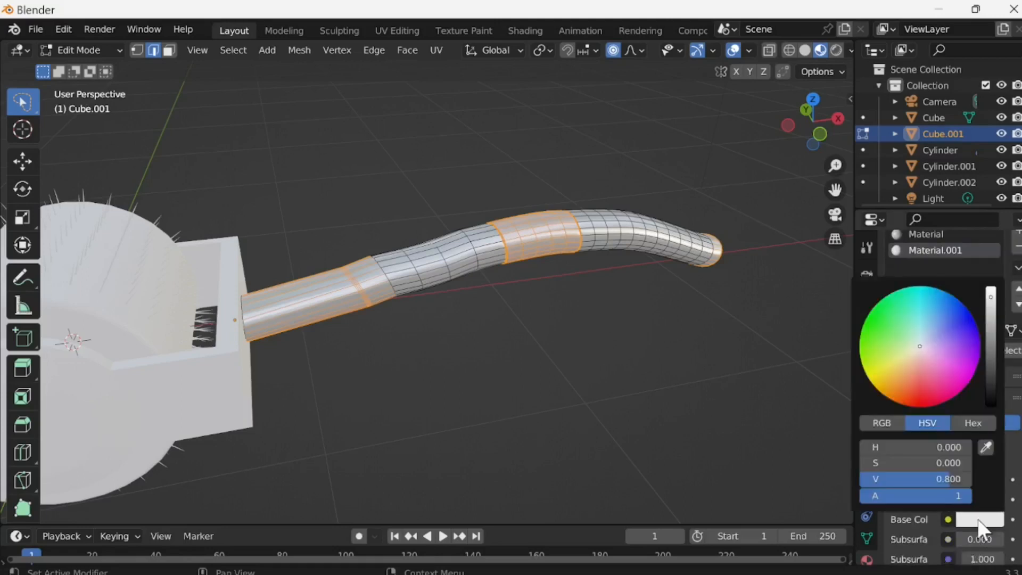
pyautogui.moveTo(906, 381); pyautogui.dragTo(881, 385)
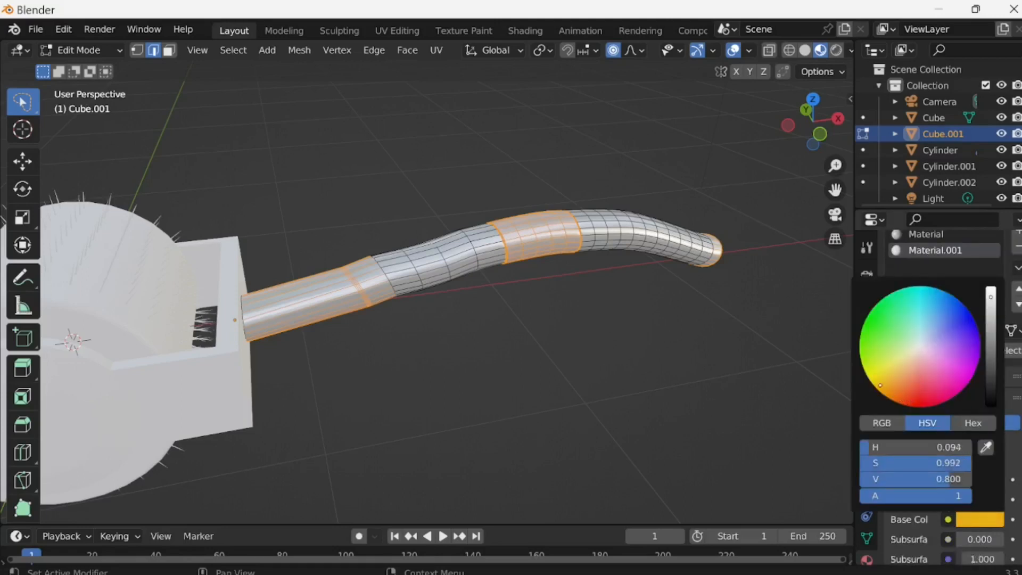
# Set the golden-orange material's Metallic to 0.489 and Roughness to 0.089.
pyautogui.scroll(-2, 982, 477)
pyautogui.scroll(-3, 982, 477)
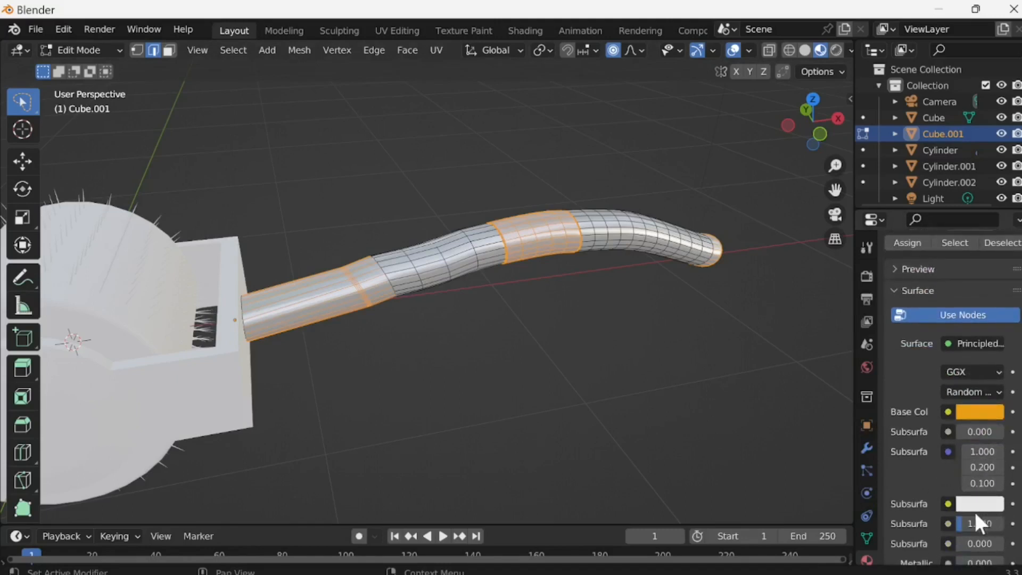
pyautogui.scroll(-3, 962, 525)
pyautogui.moveTo(963, 497); pyautogui.dragTo(975, 497)
pyautogui.scroll(-1, 970, 535)
pyautogui.moveTo(974, 539); pyautogui.dragTo(954, 539)
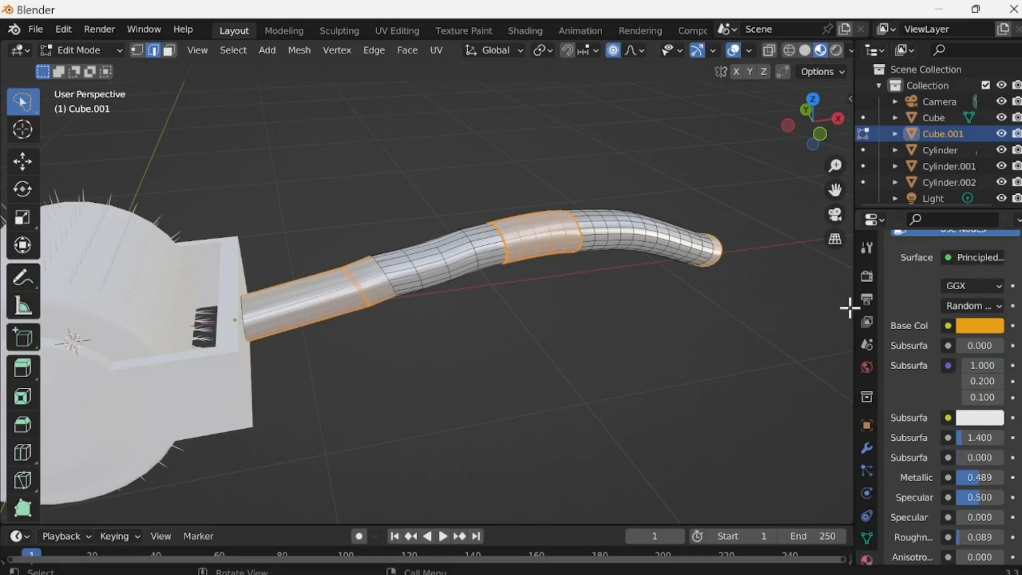
pyautogui.scroll(8, 932, 311)
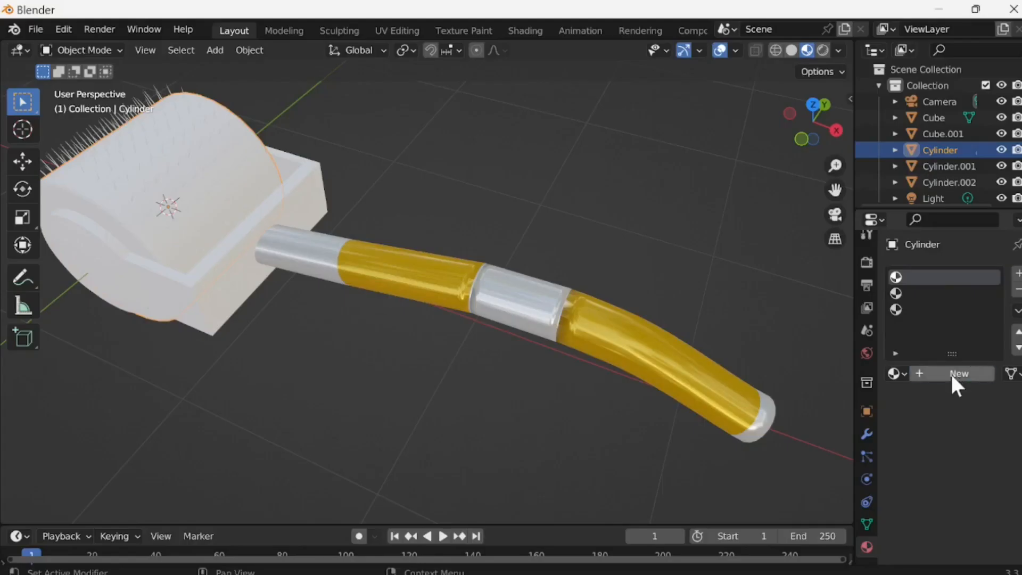
# Create a material in the roller cylinder's first slot and replace it with the yellow Material.004.
pyautogui.click(950, 372)
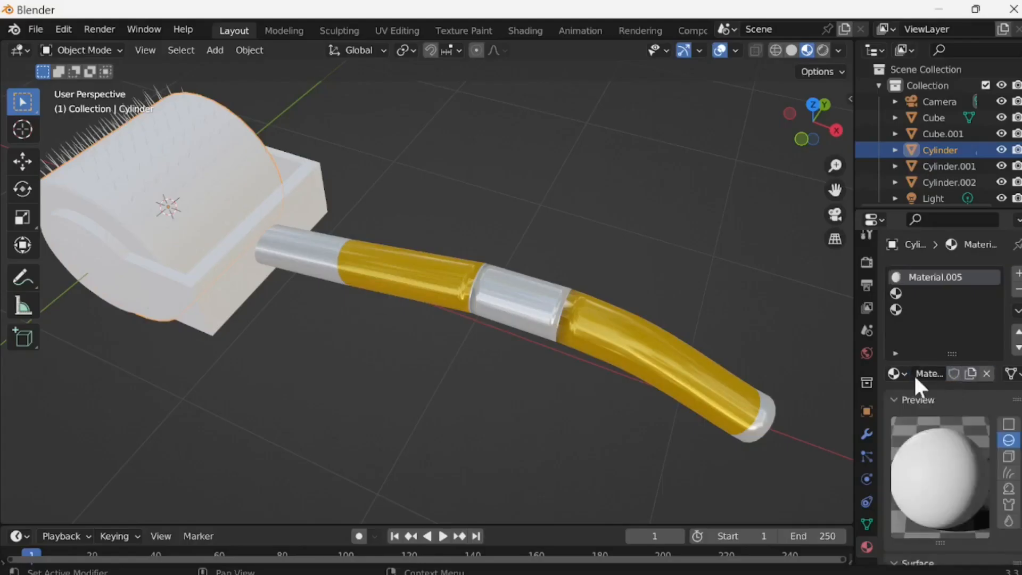
pyautogui.click(896, 373)
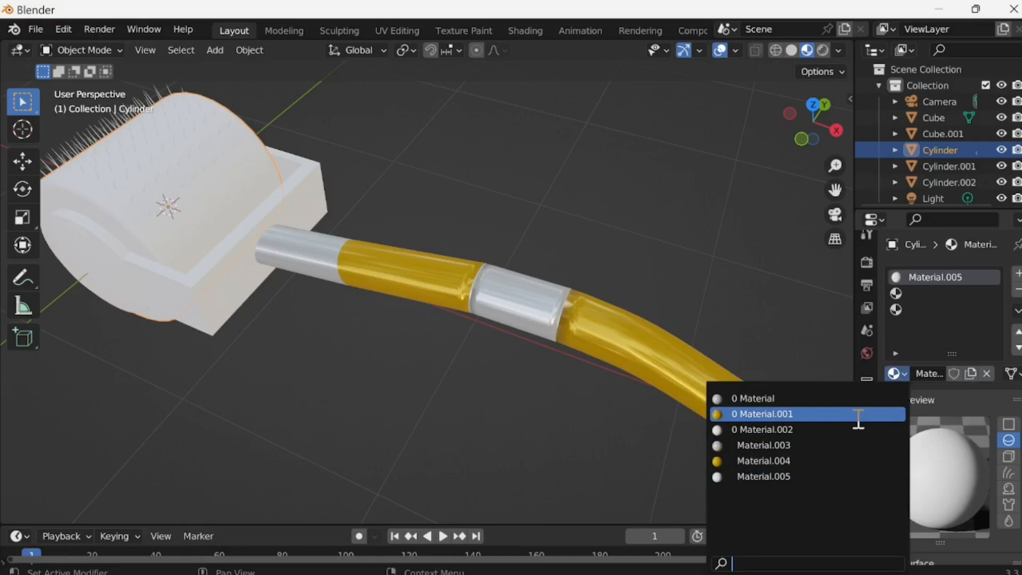
pyautogui.click(852, 461)
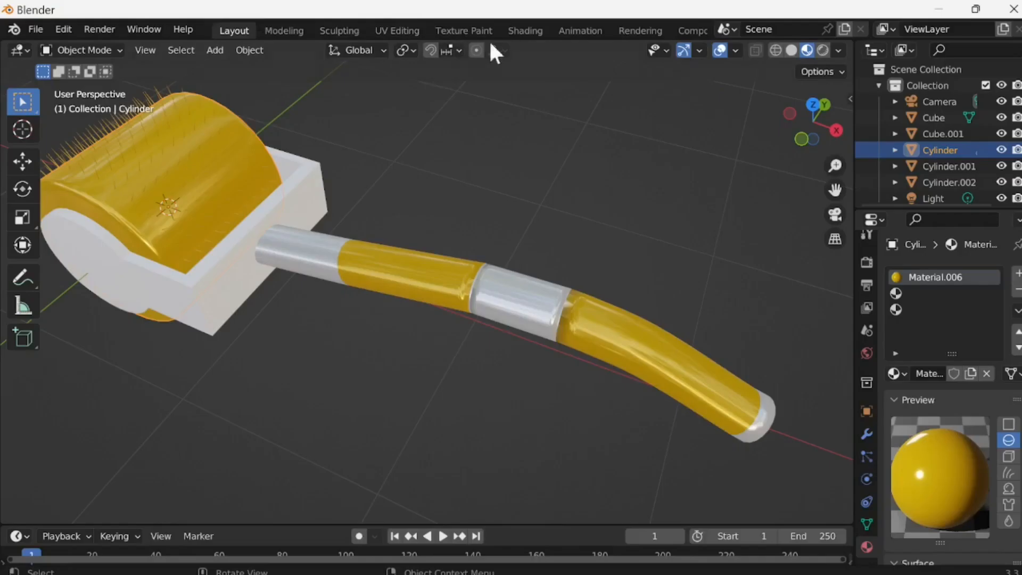
# Switch to the Shading workspace, frame the roller, and shift the shader nodes aside to make room for new ones.
pyautogui.click(527, 30)
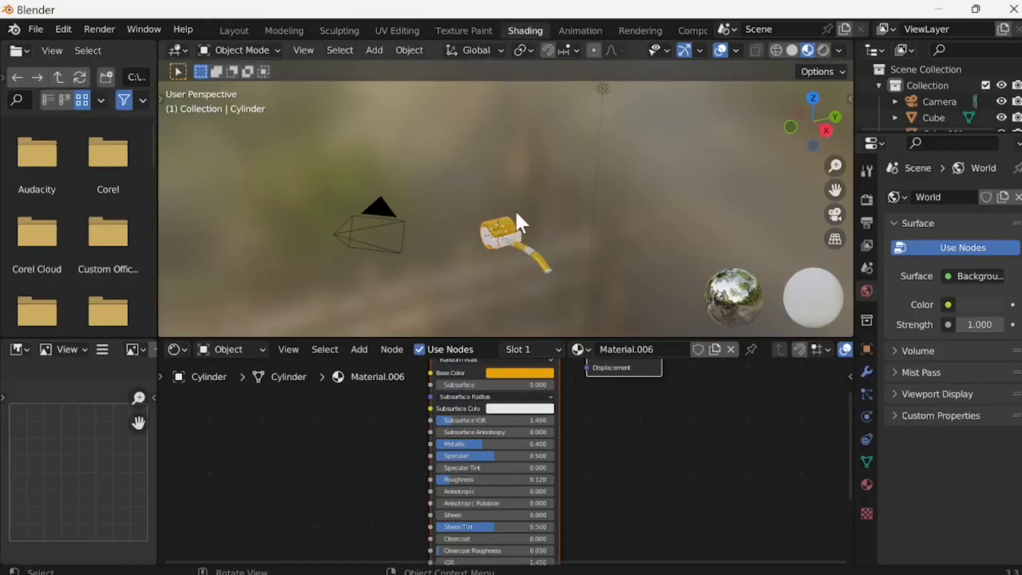
pyautogui.press('KP_Decimal')
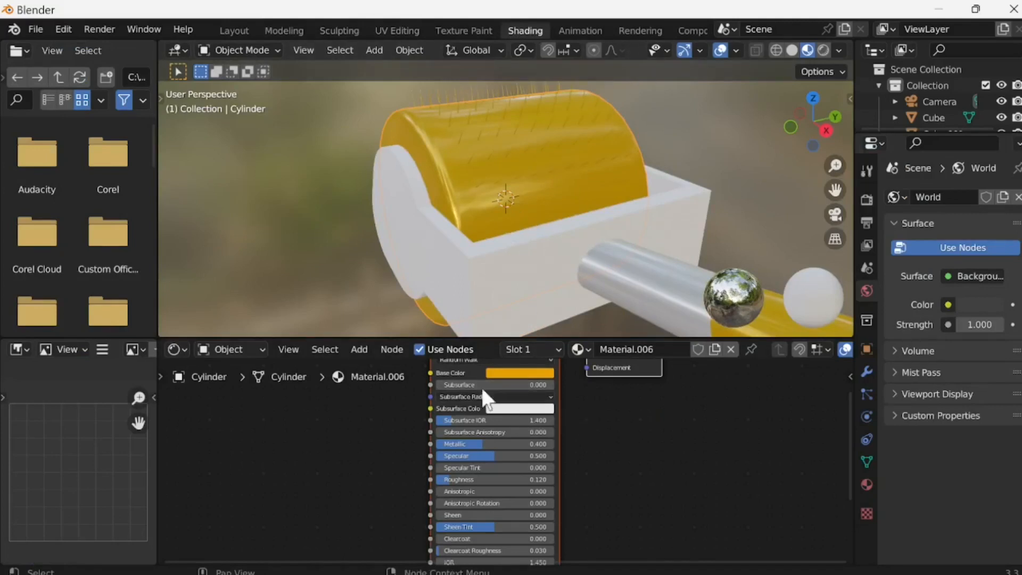
pyautogui.press('g')
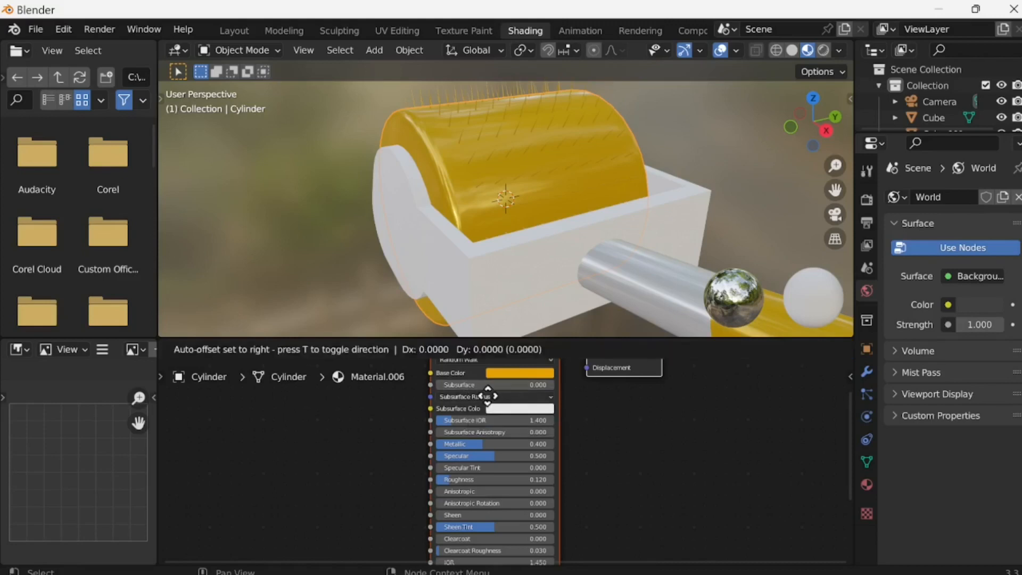
pyautogui.click(601, 432)
# Add a ColorRamp node before the Principled BSDF and link its Color output to Base Color.
pyautogui.click(358, 349)
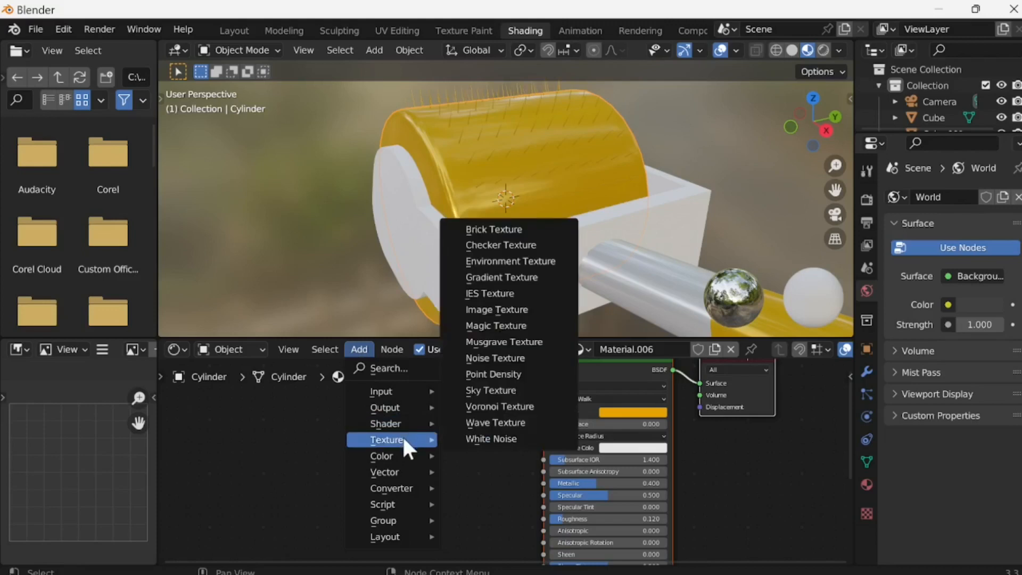
pyautogui.moveTo(400, 488)
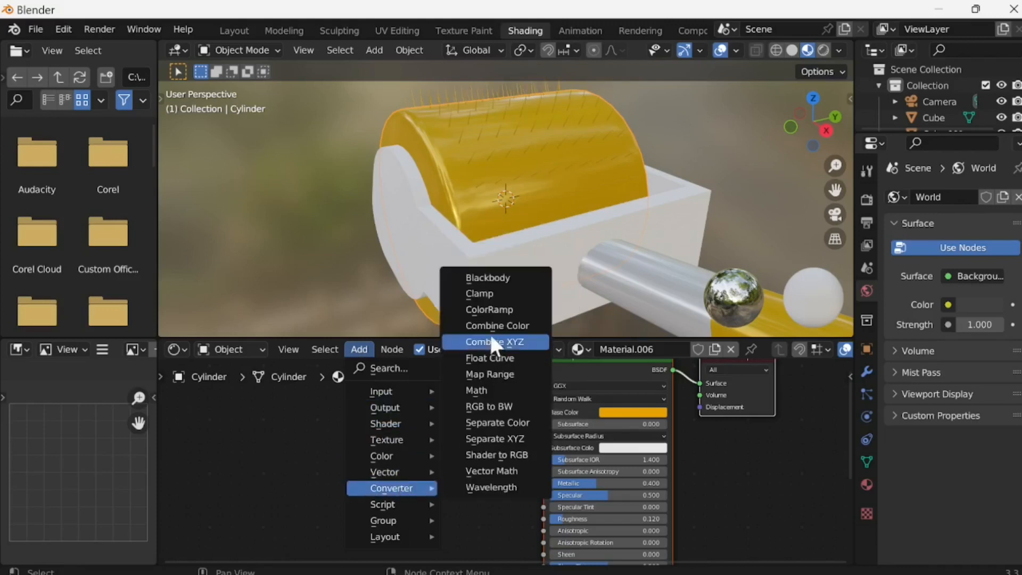
pyautogui.click(490, 309)
pyautogui.click(369, 404)
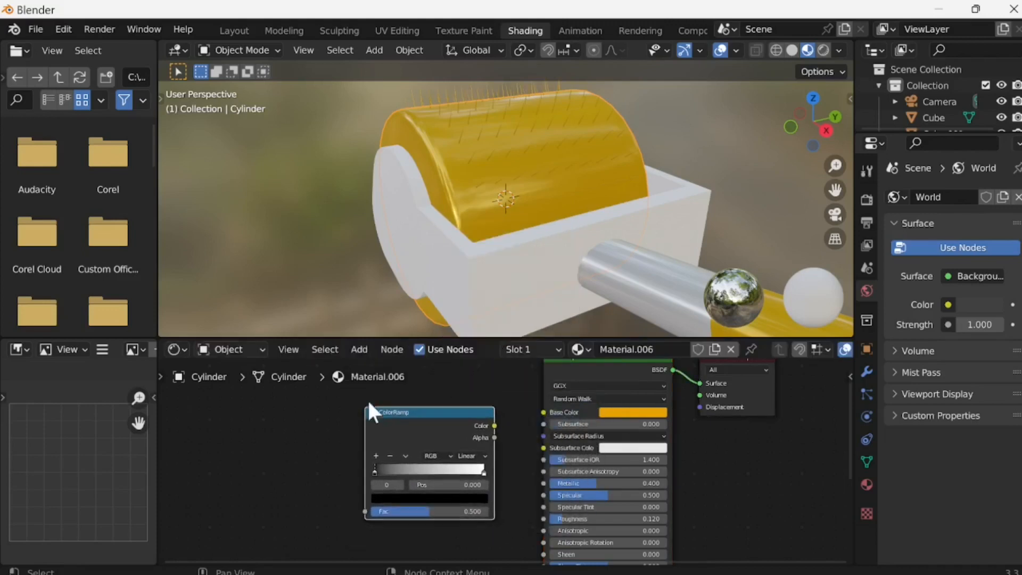
pyautogui.moveTo(494, 425); pyautogui.dragTo(543, 412)
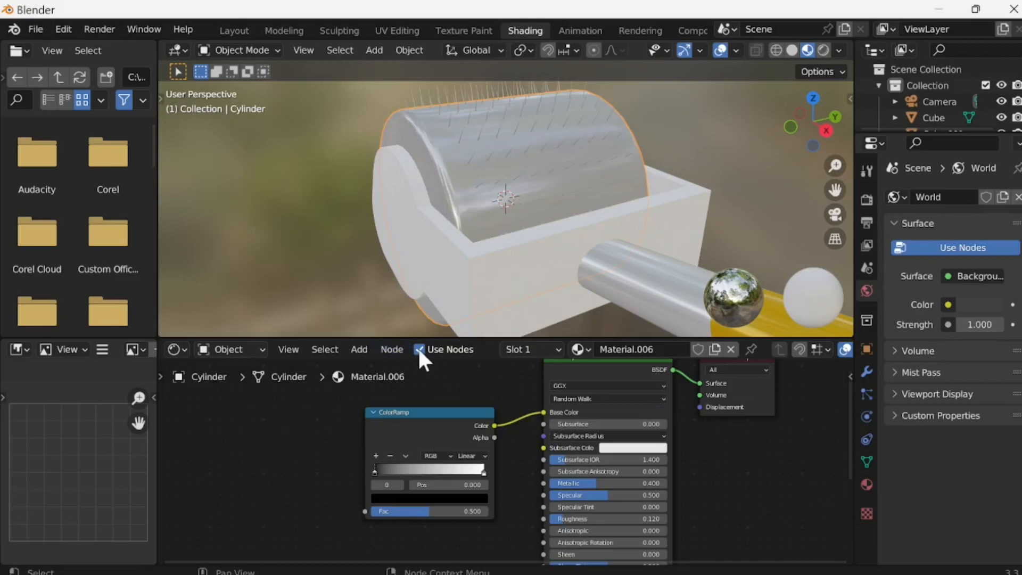
# Add a Voronoi Texture node before the ColorRamp and link its Distance output to the ramp's Fac.
pyautogui.click(368, 350)
pyautogui.moveTo(388, 438)
pyautogui.click(495, 406)
pyautogui.click(216, 418)
pyautogui.moveTo(292, 431); pyautogui.dragTo(366, 510)
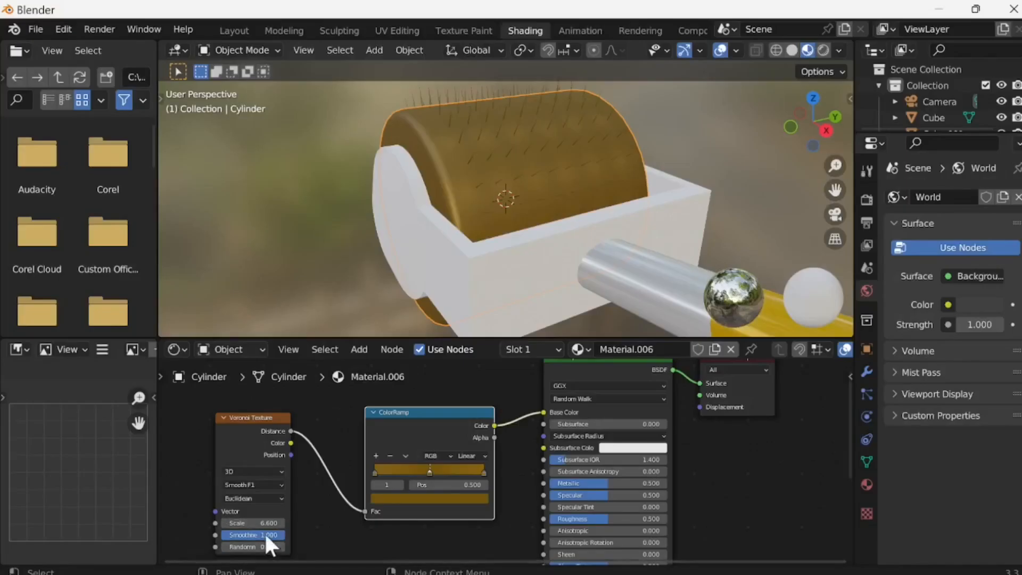
# Lower the Voronoi Texture's smoothness to 0.089 and set its scale to -15.
pyautogui.moveTo(264, 532); pyautogui.dragTo(250, 532)
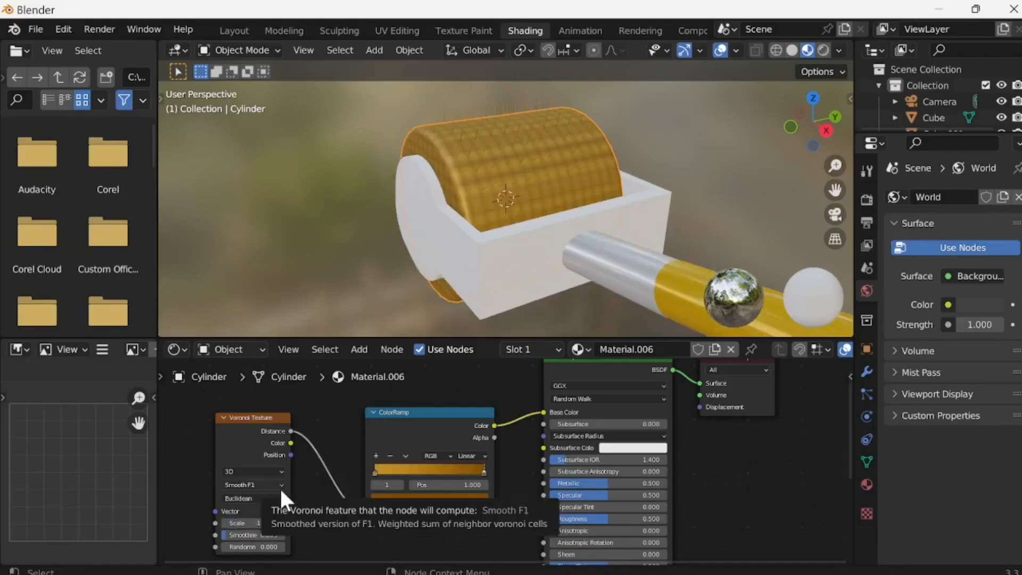
pyautogui.doubleClick(259, 522)
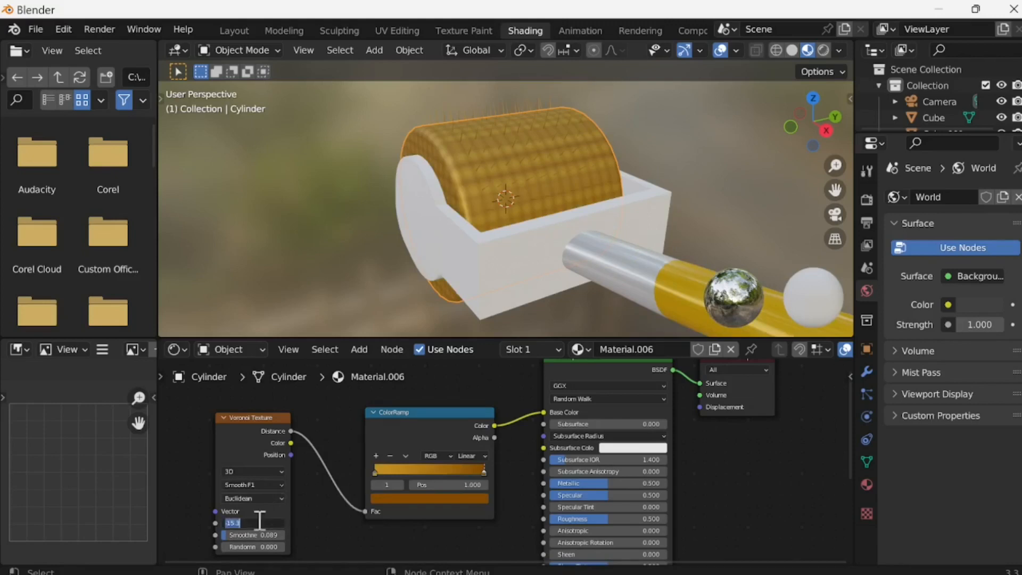
pyautogui.press('BackSpace')
pyautogui.write('15')
pyautogui.press('Return')
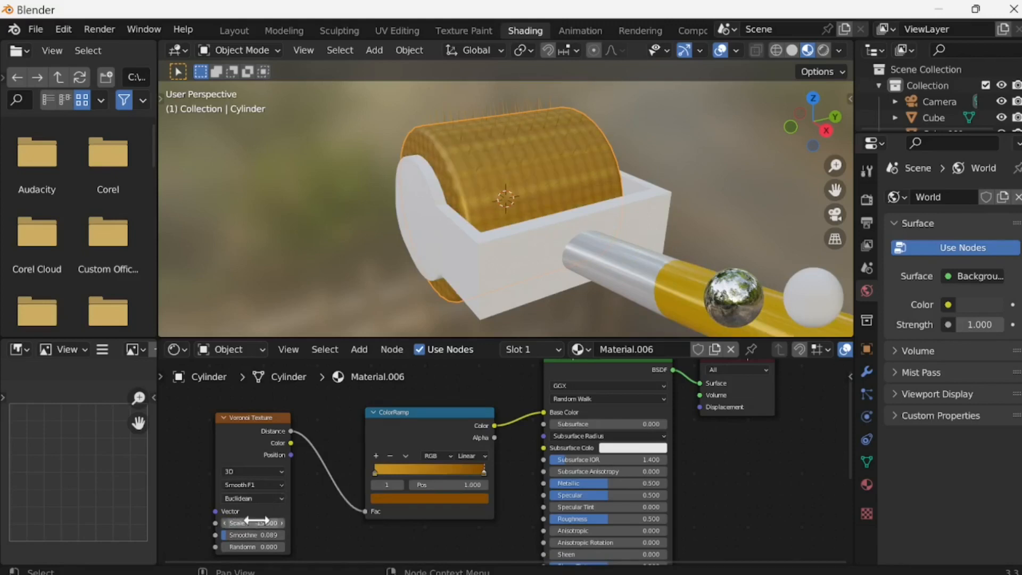
# Set the Voronoi Texture's smoothness to 0.09 and open its randomness value for editing.
pyautogui.click(265, 534)
pyautogui.press('BackSpace')
pyautogui.write('.0')
pyautogui.write('5')
pyautogui.press('Return')
pyautogui.click(263, 546)
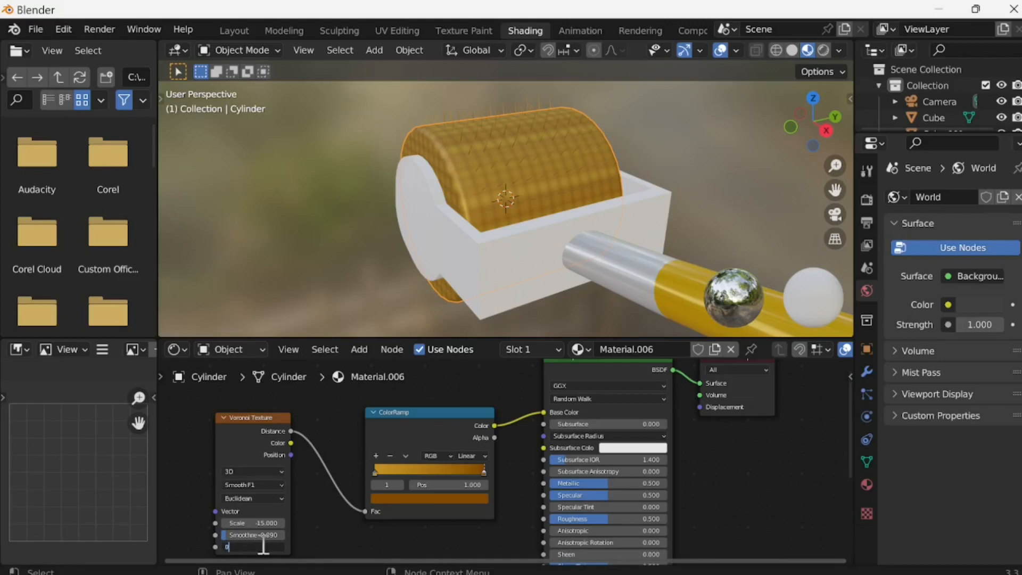
# Return to the Layout workspace and create a new material in the cylinder's empty second slot.
pyautogui.click(237, 30)
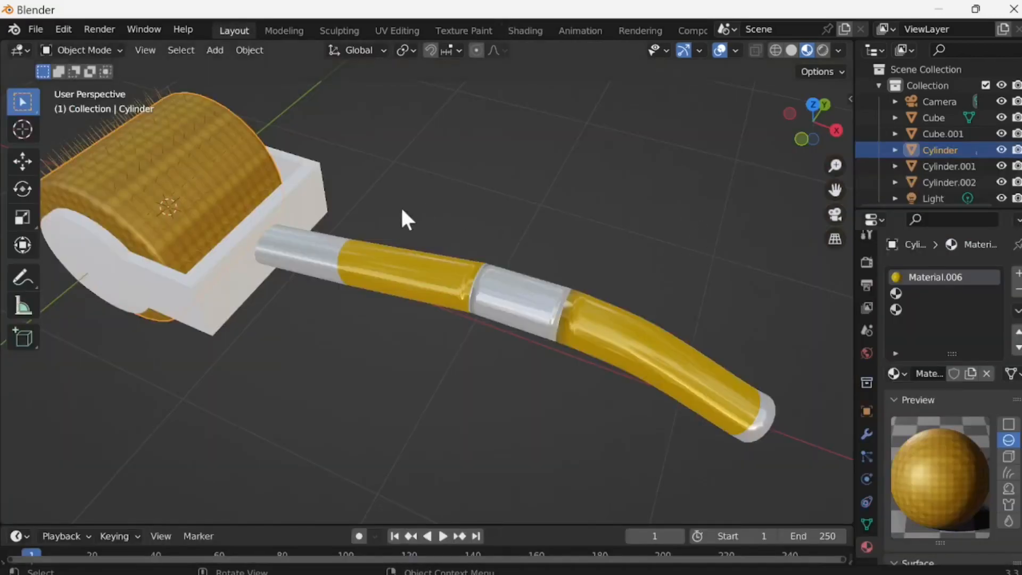
pyautogui.click(899, 293)
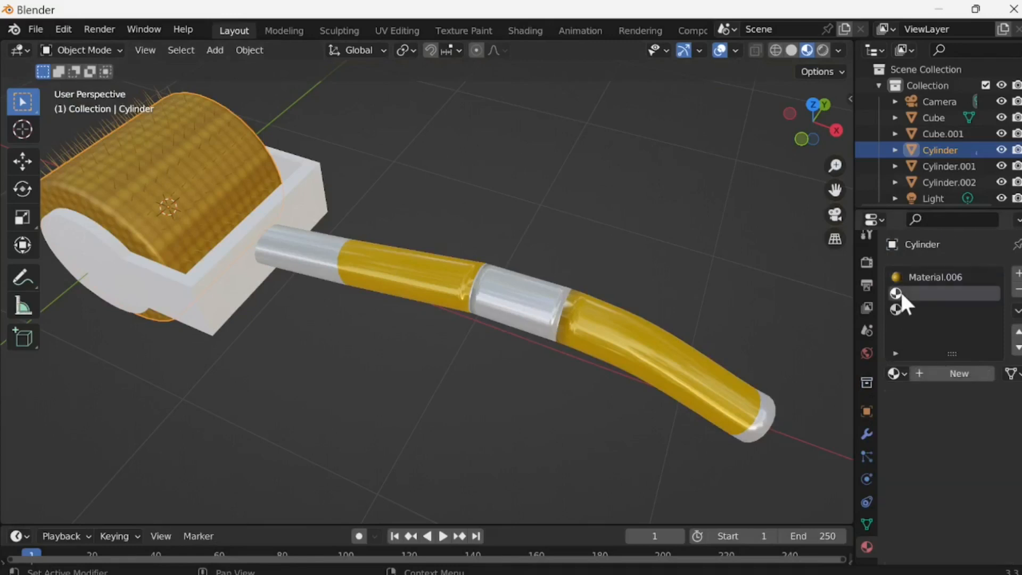
pyautogui.click(944, 384)
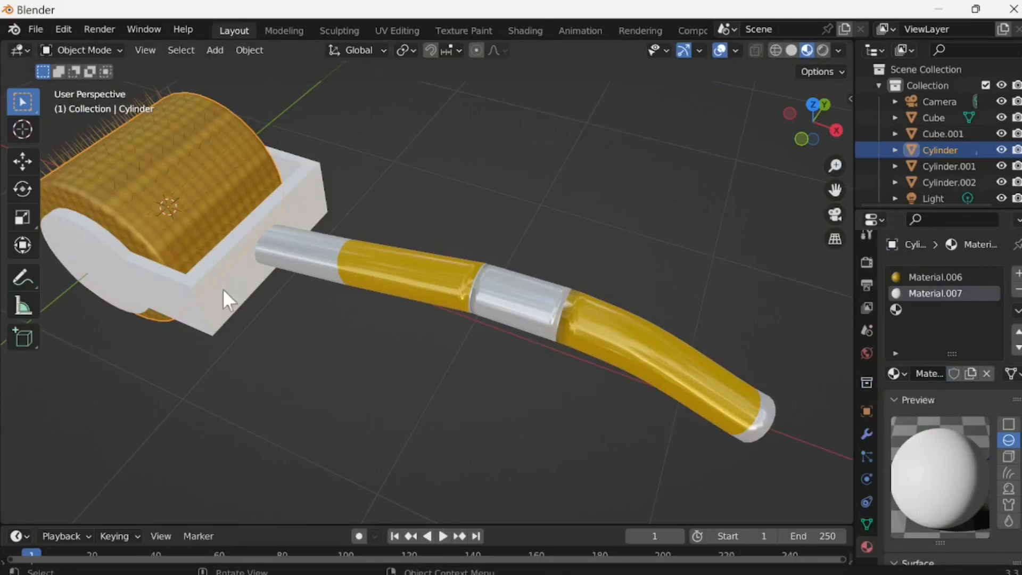
# Assign the dark orange material in the second slot to all of the cylinder's faces and return to Object Mode.
pyautogui.press('Tab')
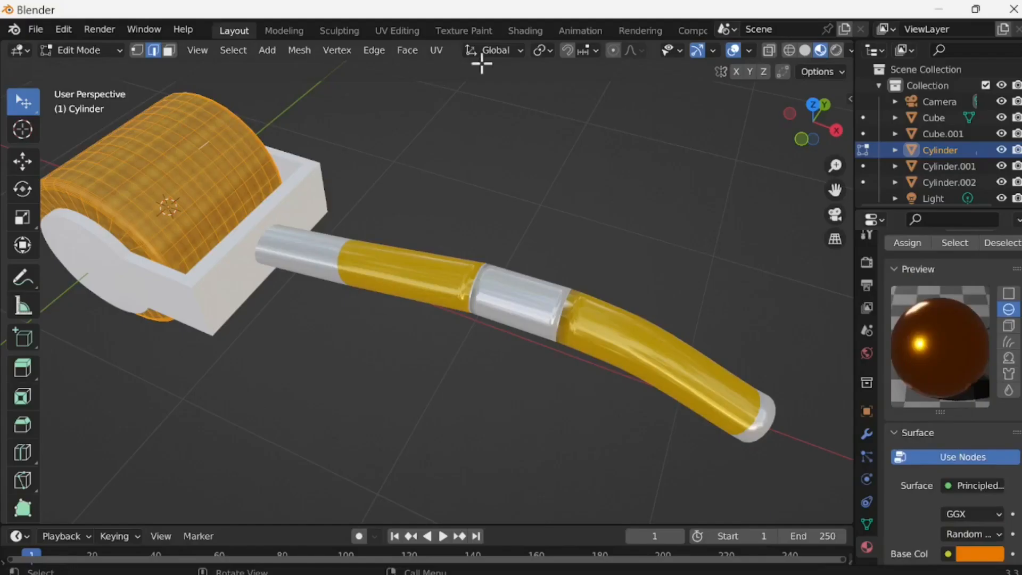
pyautogui.scroll(5, 961, 373)
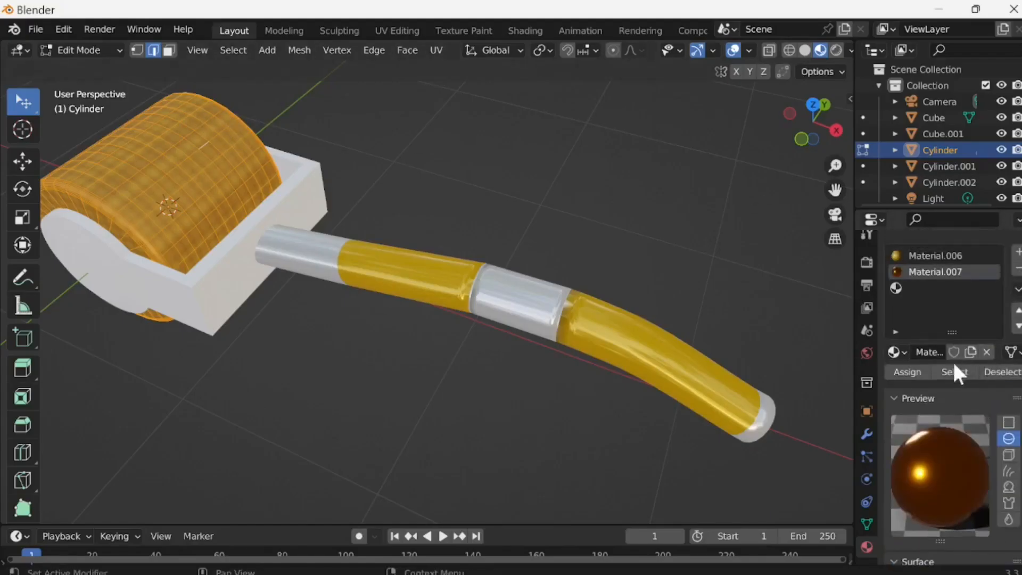
pyautogui.click(906, 371)
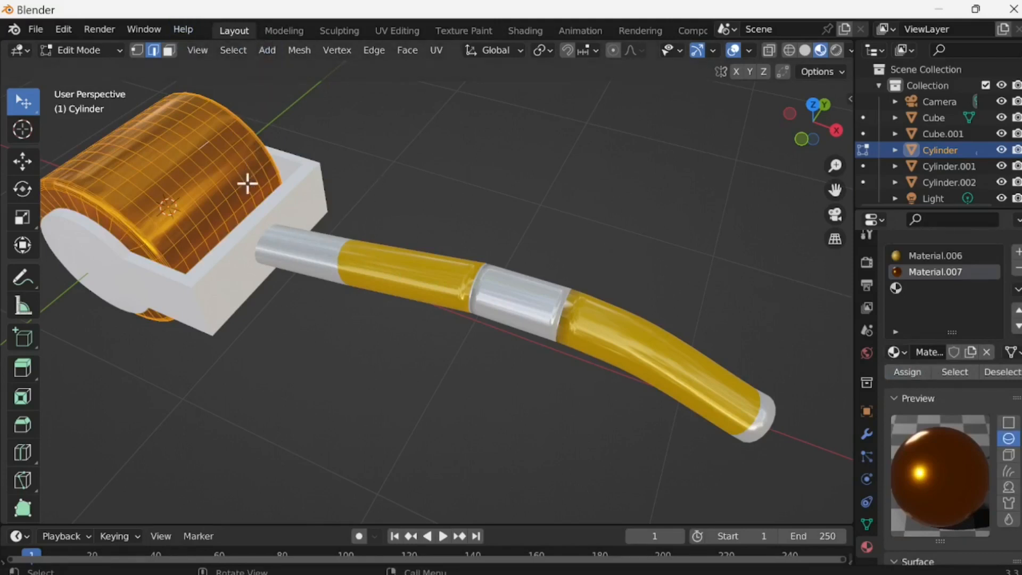
pyautogui.press('Tab')
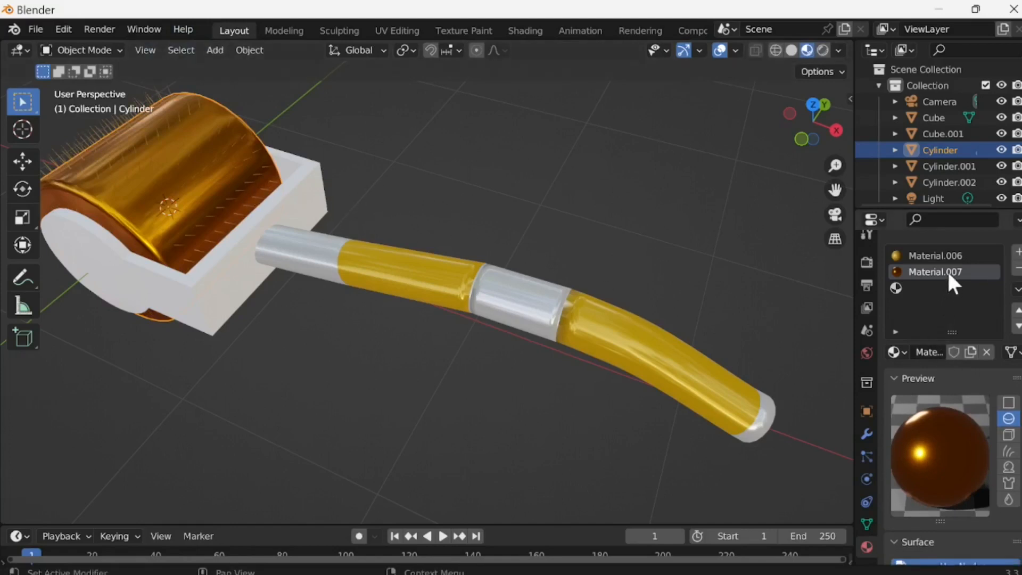
# Swap the cylinder's slot materials, putting Material.006 in the second slot and Material.007 in the first.
pyautogui.click(901, 352)
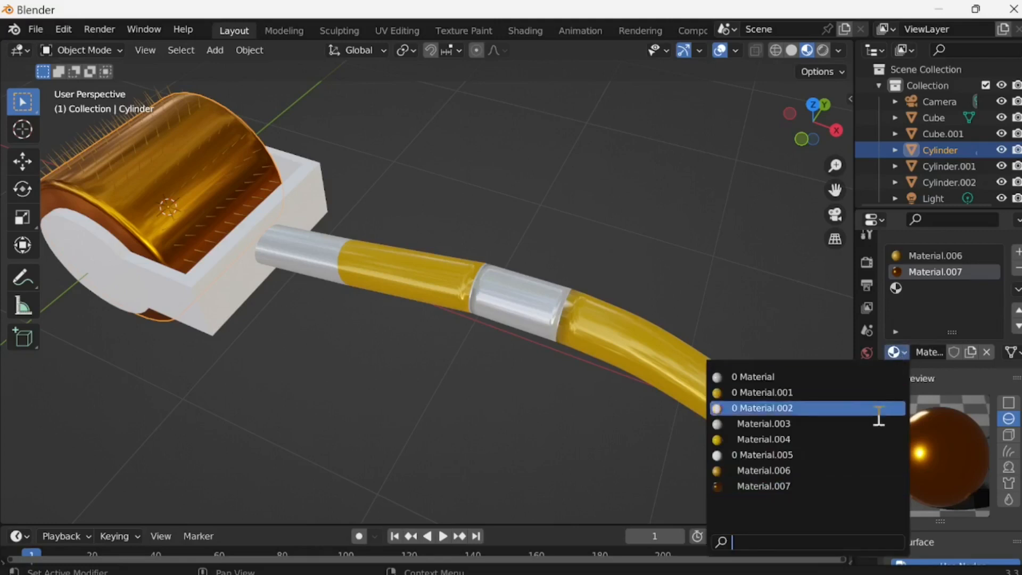
pyautogui.click(840, 470)
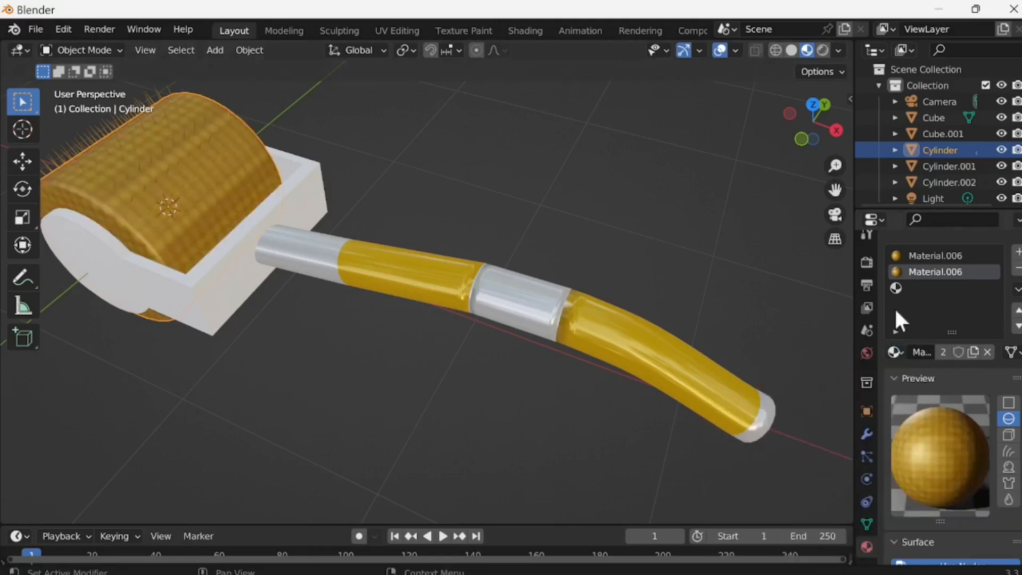
pyautogui.click(921, 255)
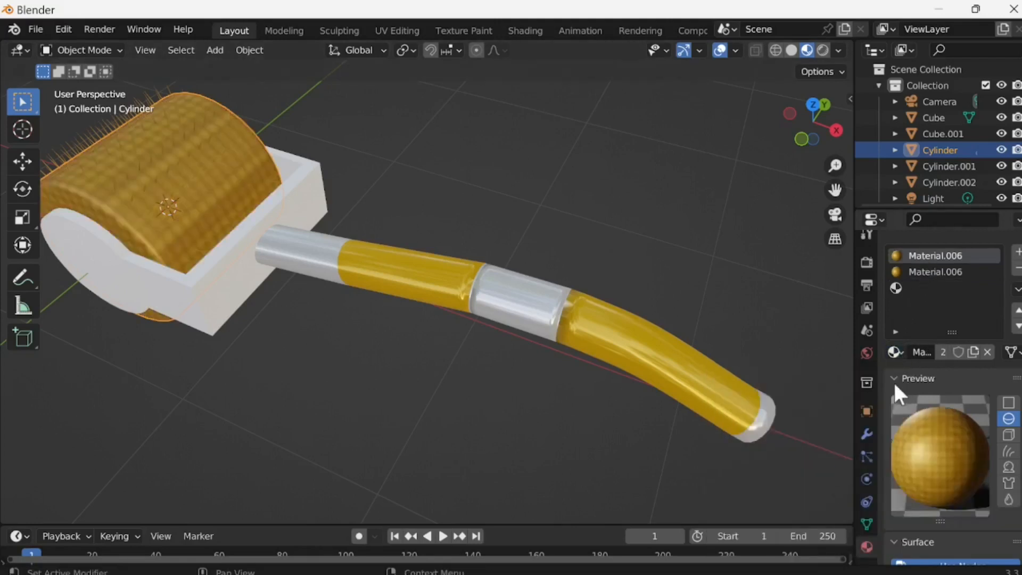
pyautogui.click(901, 352)
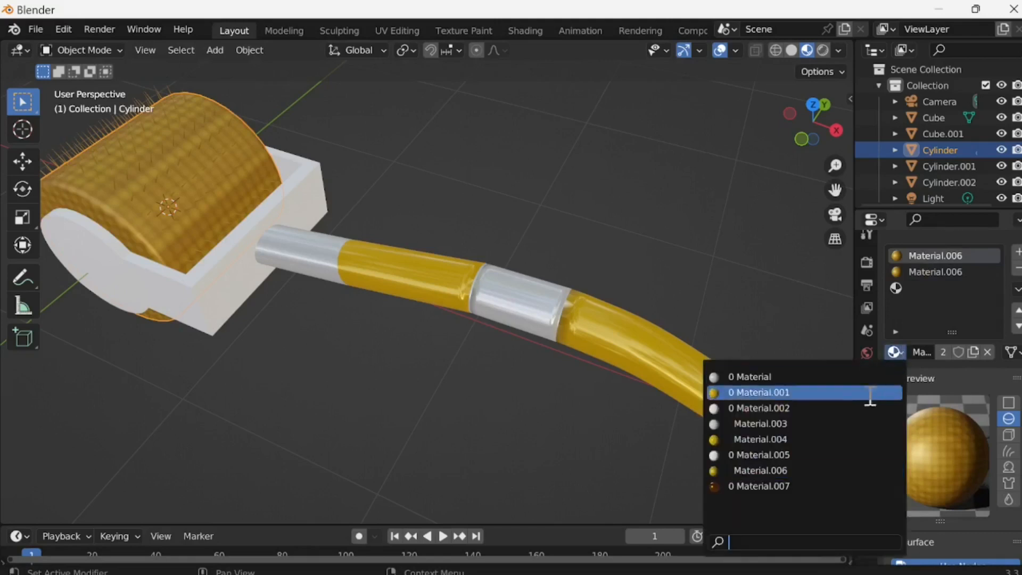
pyautogui.click(783, 487)
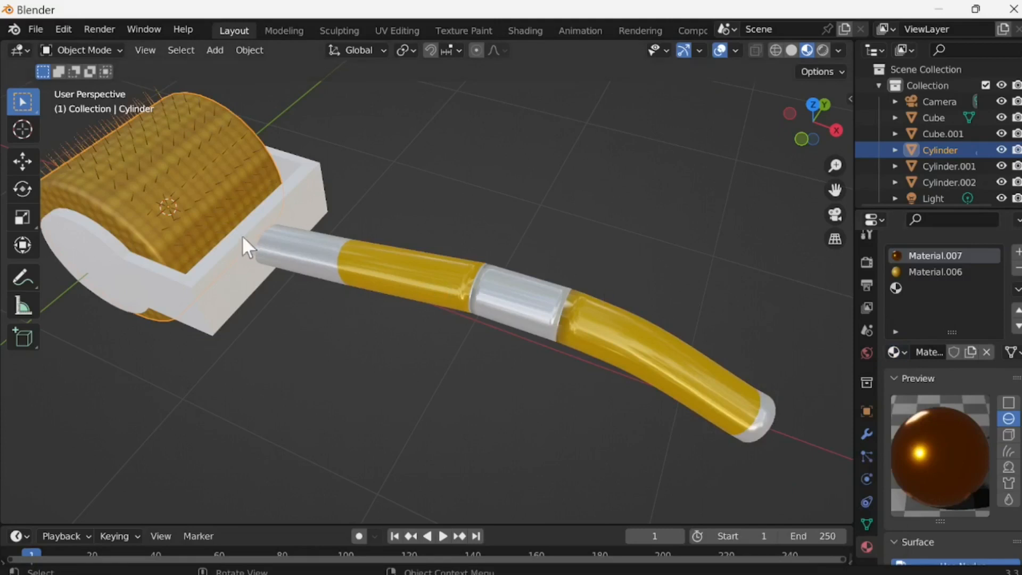
# Edit the cylinder's mesh and deselect the hair vertex group, leaving only the roller's end faces selected.
pyautogui.scroll(-1, 305, 219)
pyautogui.moveTo(274, 238); pyautogui.dragTo(288, 243, button='middle')
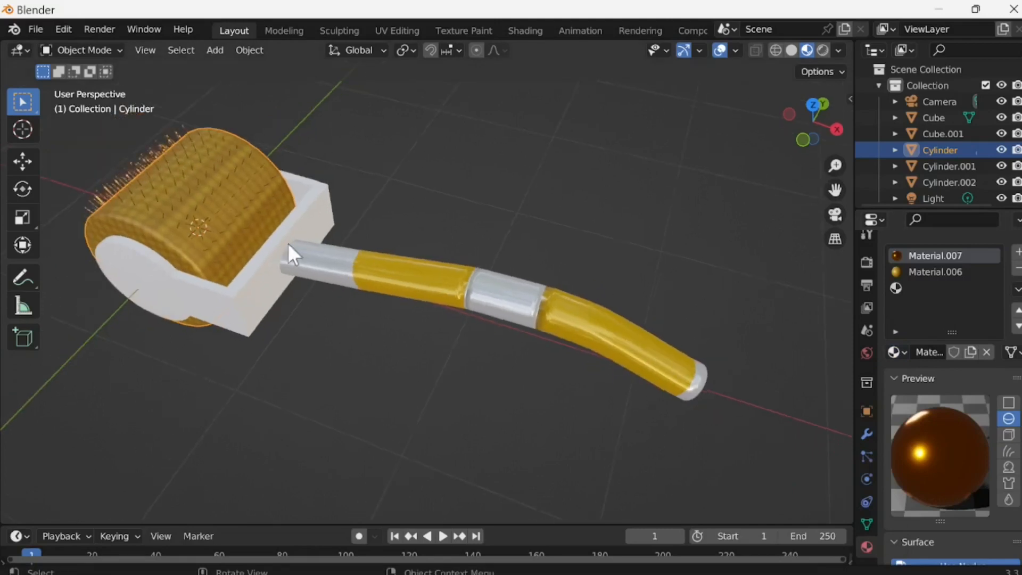
pyautogui.moveTo(136, 230); pyautogui.dragTo(331, 173, button='middle')
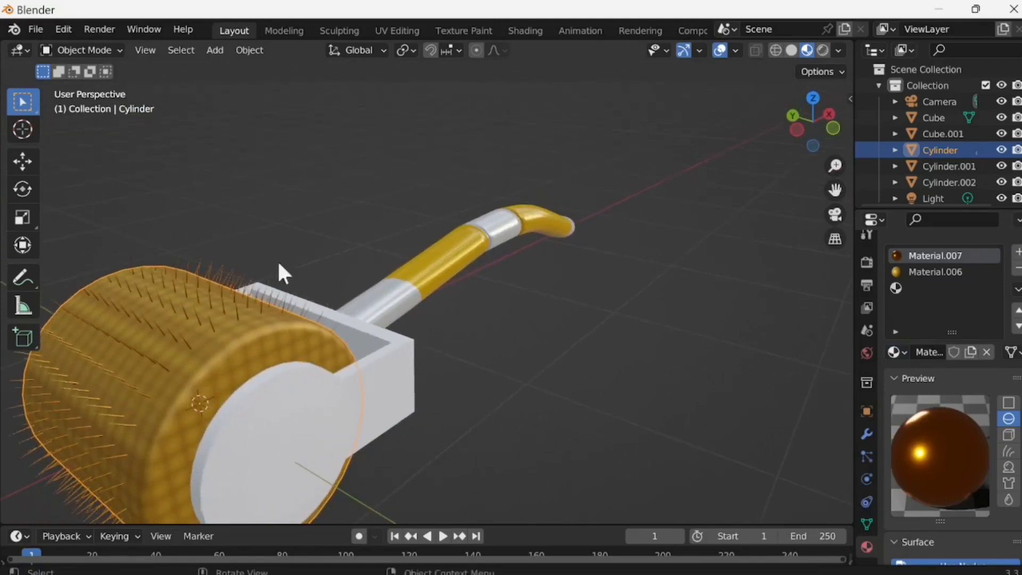
pyautogui.scroll(-2, 281, 314)
pyautogui.scroll(-1, 298, 341)
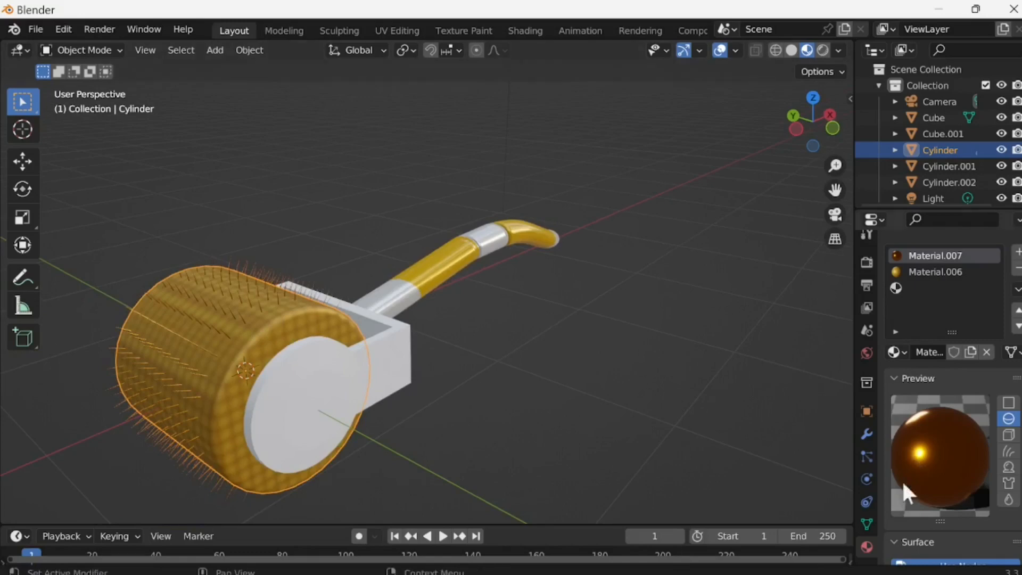
pyautogui.scroll(-3, 886, 474)
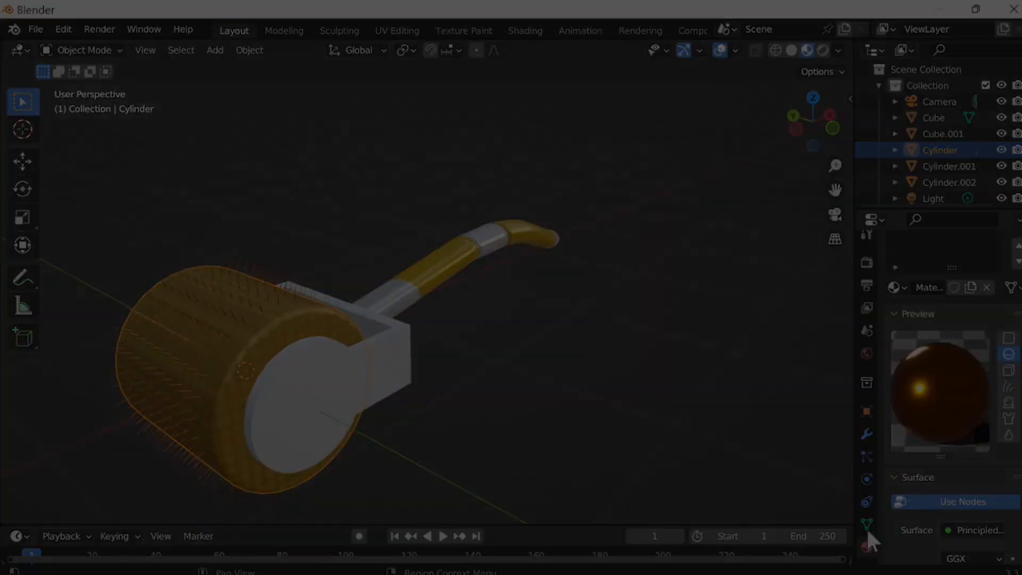
pyautogui.click(866, 524)
pyautogui.scroll(-4, 926, 463)
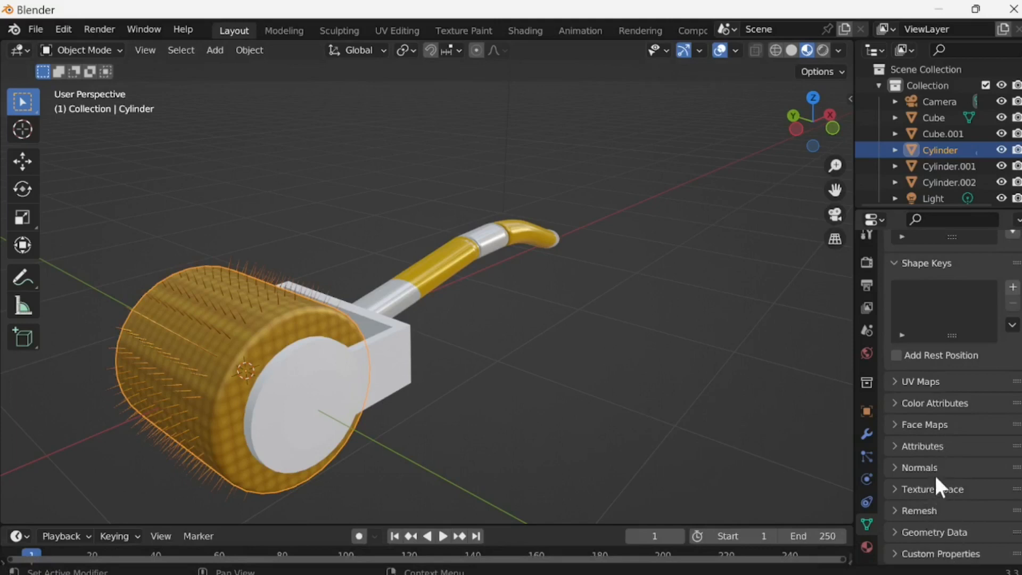
pyautogui.scroll(1, 928, 494)
pyautogui.scroll(6, 932, 492)
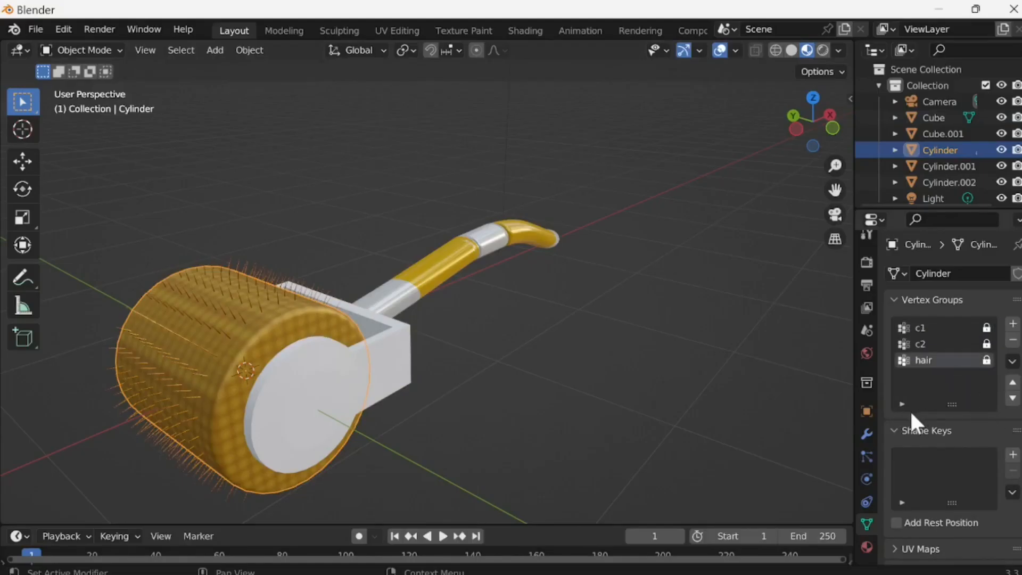
pyautogui.press('Tab')
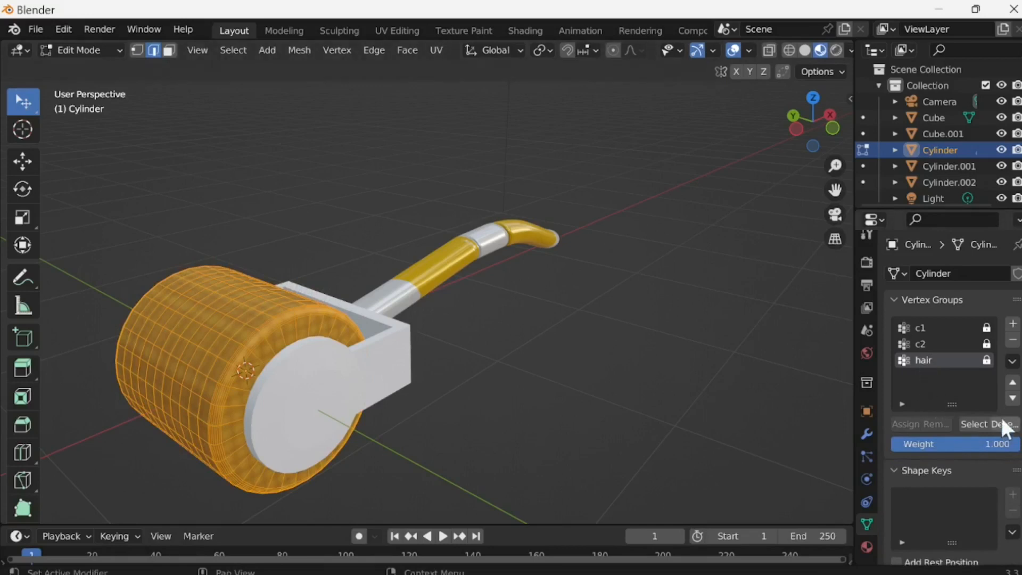
pyautogui.click(995, 419)
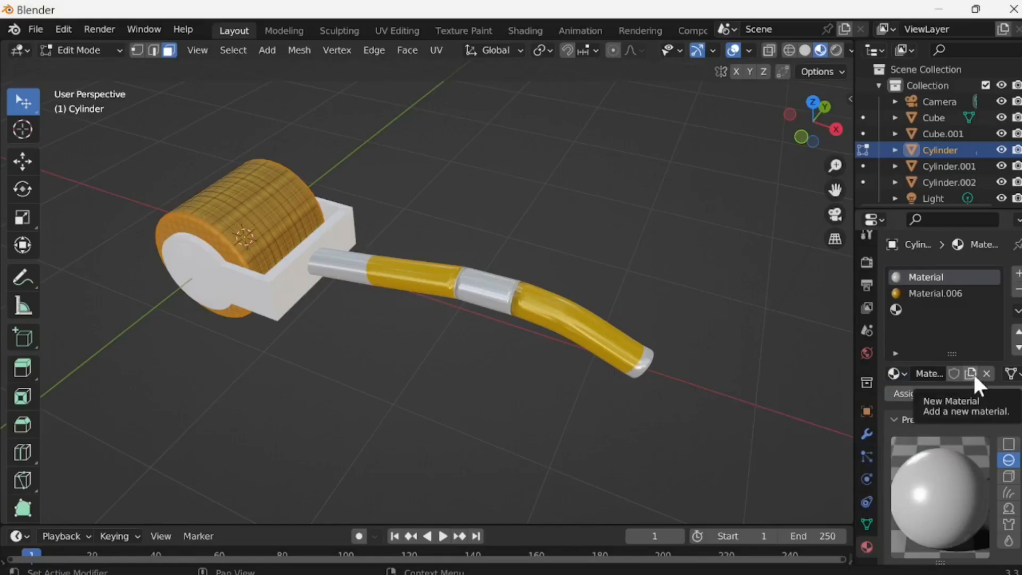
# Duplicate the silver material in the first slot, assign the copy to the roller's end faces, and leave Edit Mode.
pyautogui.click(971, 372)
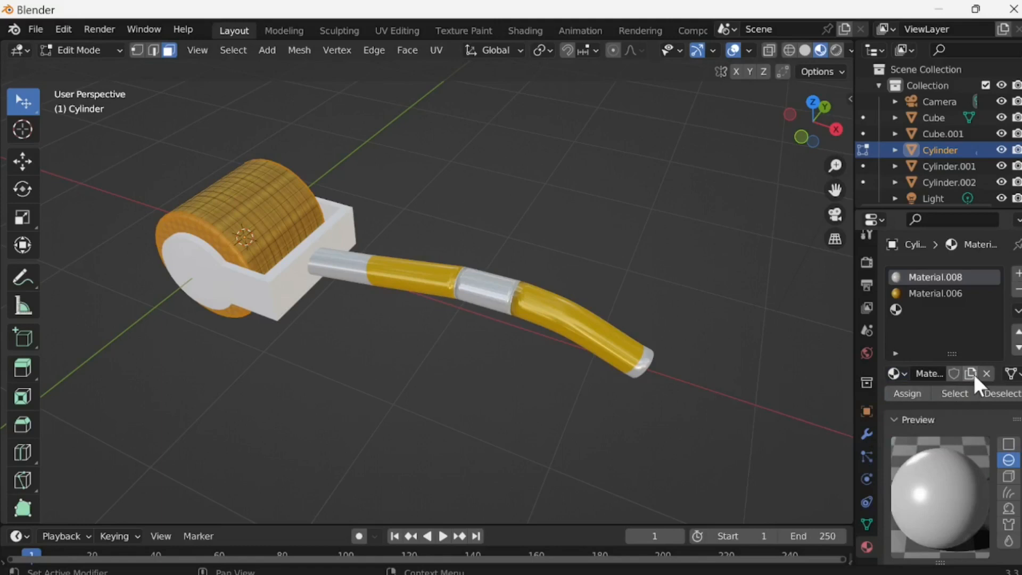
pyautogui.click(911, 391)
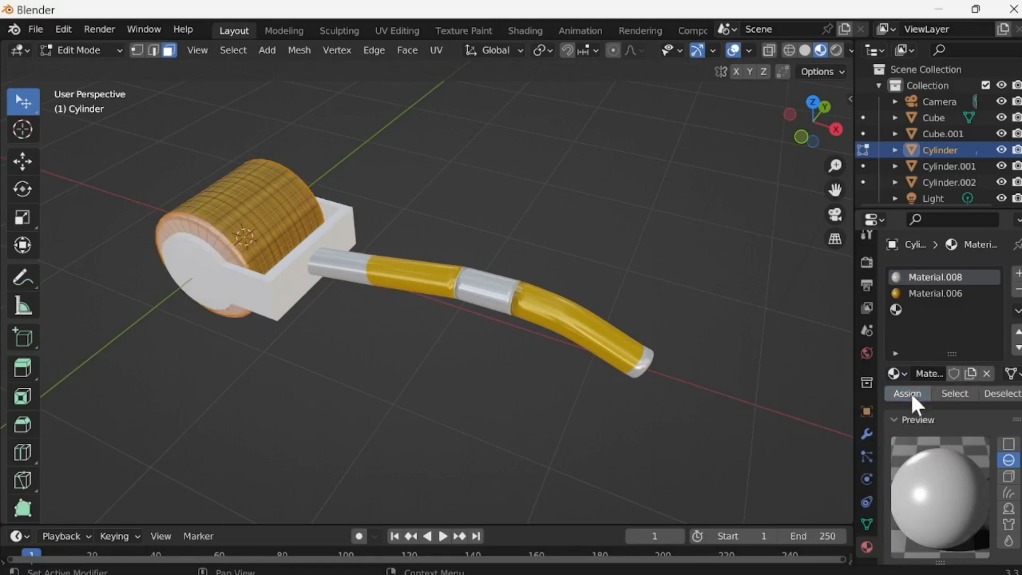
pyautogui.click(579, 456)
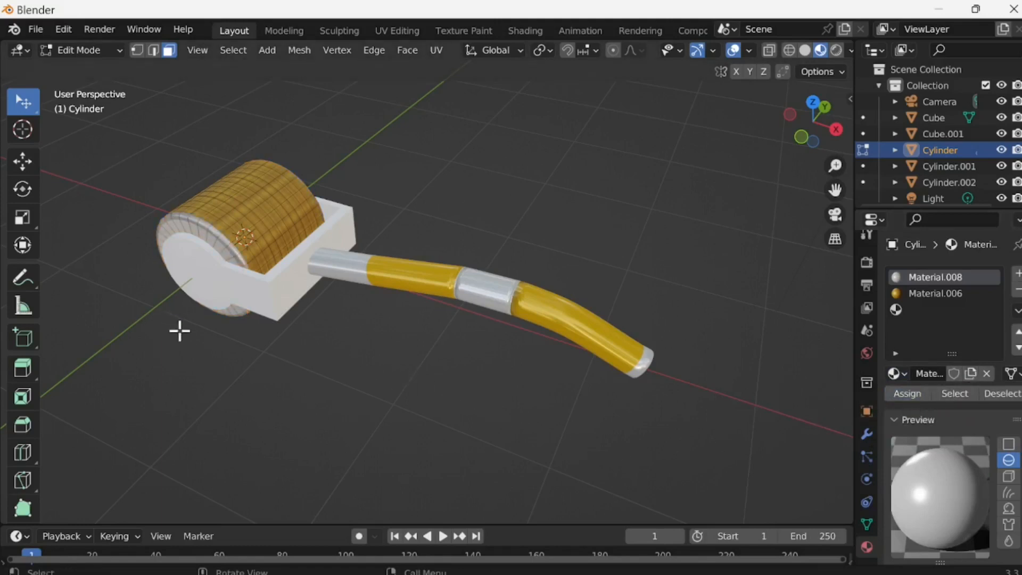
pyautogui.press('Tab')
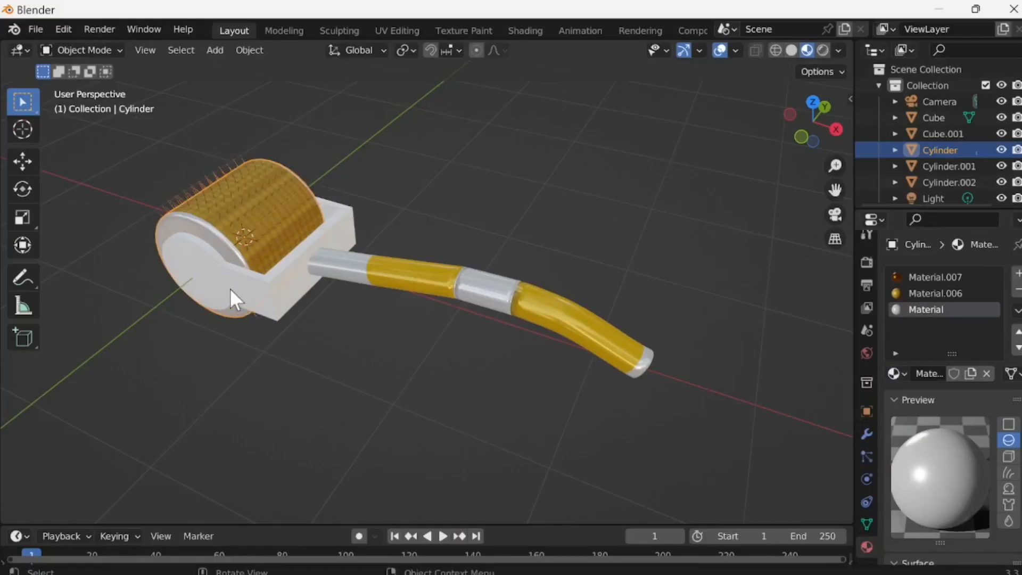
# Select the bracket together with the side discs on both ends of the roller.
pyautogui.click(230, 290)
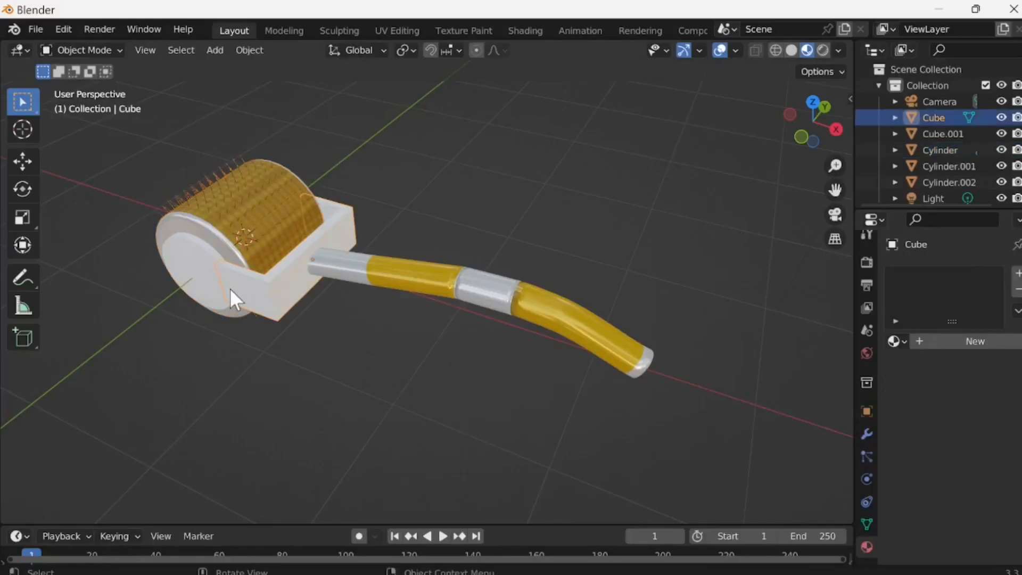
pyautogui.keyDown('shift'); pyautogui.click(209, 276); pyautogui.keyUp('shift')
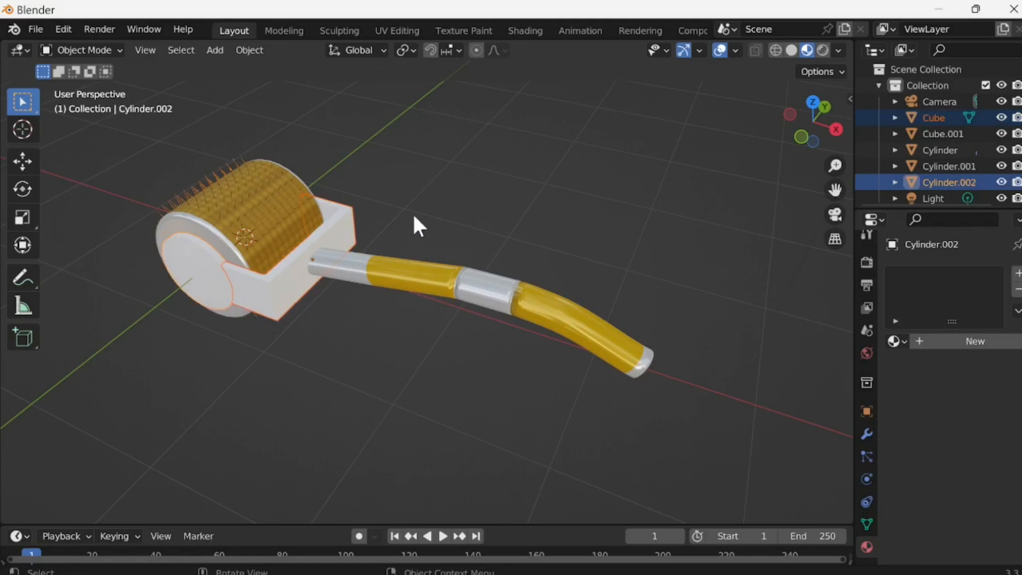
pyautogui.moveTo(410, 242); pyautogui.dragTo(506, 213, button='middle')
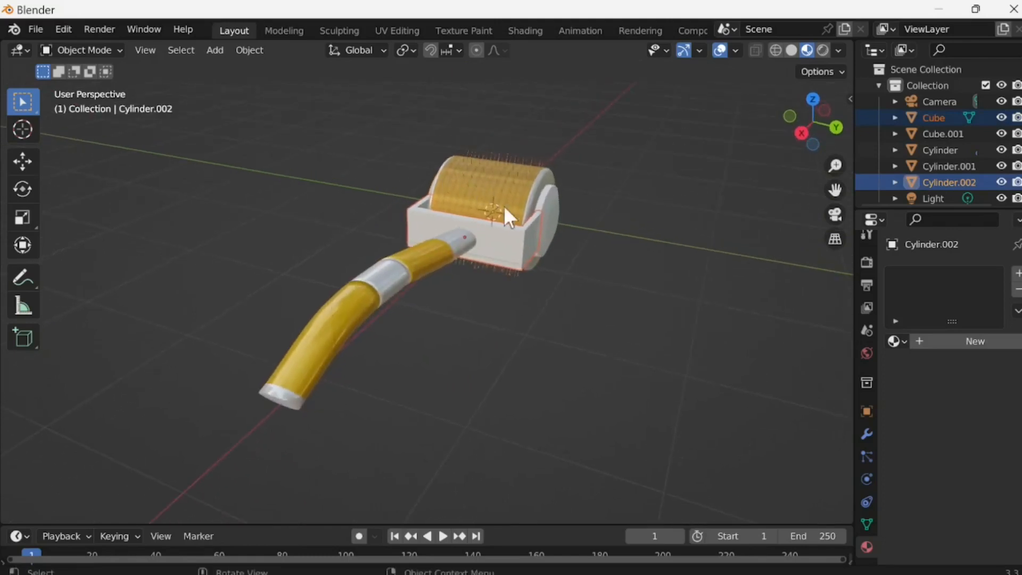
pyautogui.keyDown('shift'); pyautogui.click(545, 204); pyautogui.keyUp('shift')
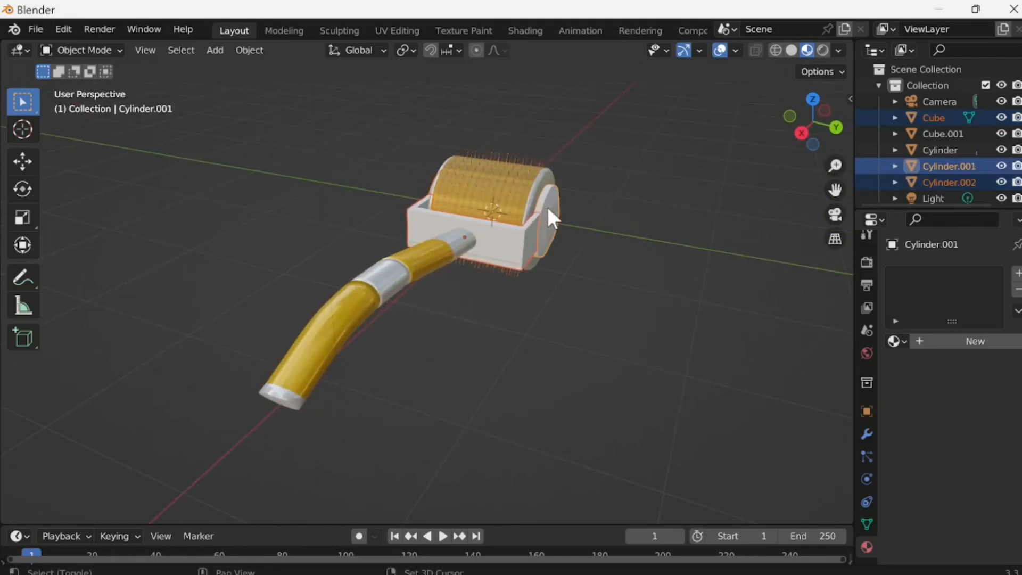
pyautogui.moveTo(542, 249); pyautogui.dragTo(762, 253, button='middle')
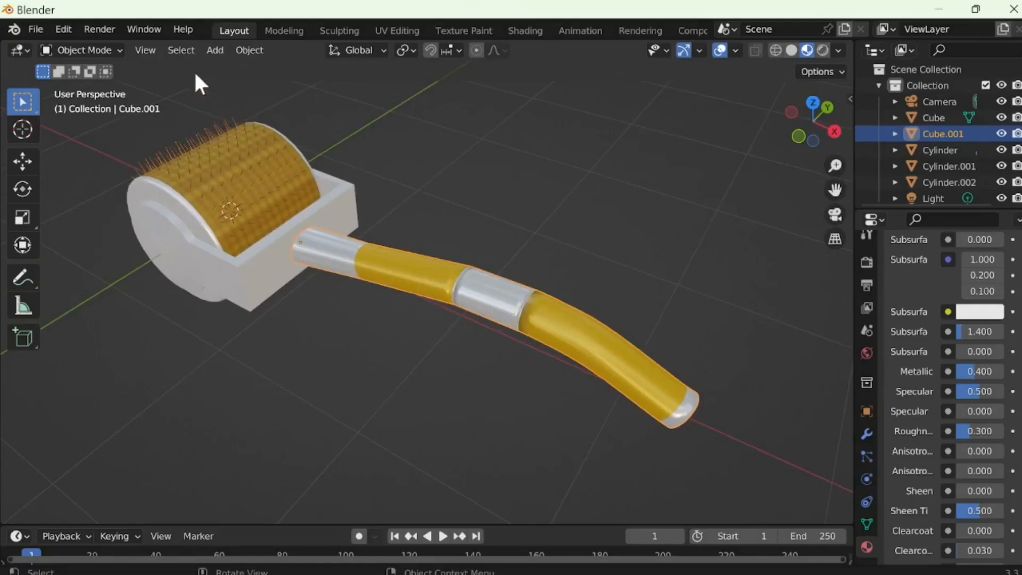
# In front view, add a plane mesh and scale it up until it extends past the end of the handle.
pyautogui.press('KP_1')
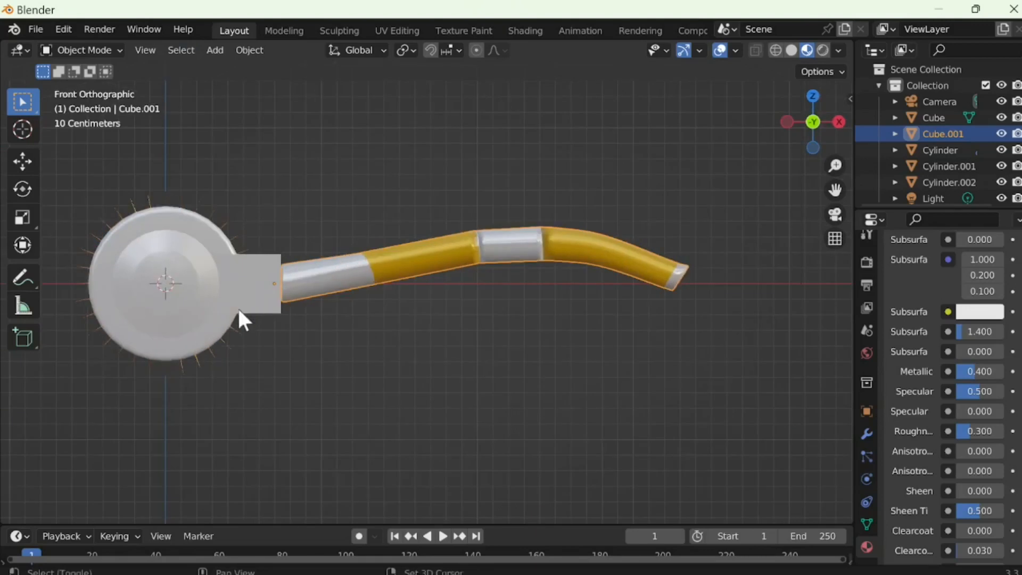
pyautogui.hotkey('shift', 'a')
pyautogui.moveTo(216, 257)
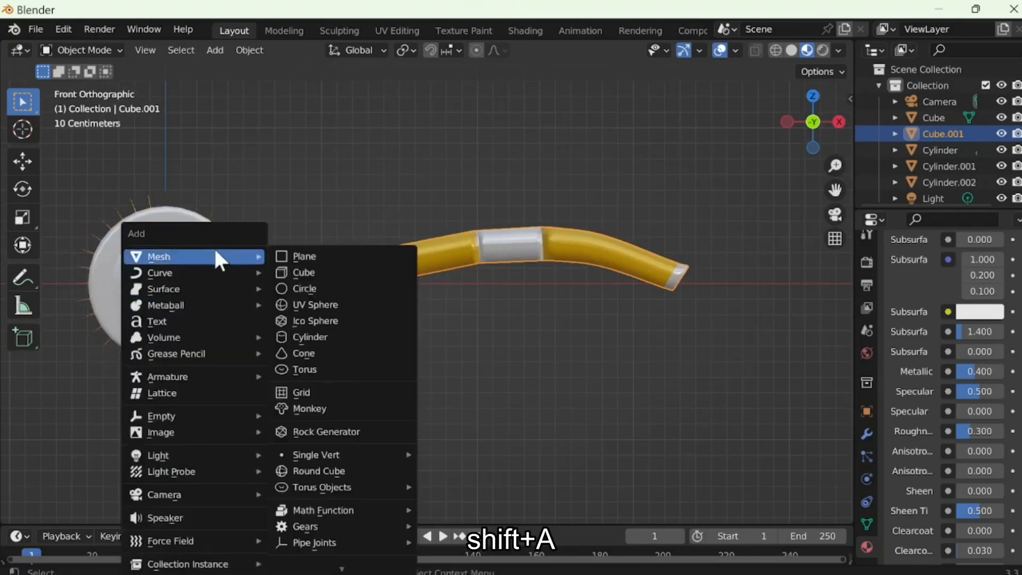
pyautogui.click(302, 256)
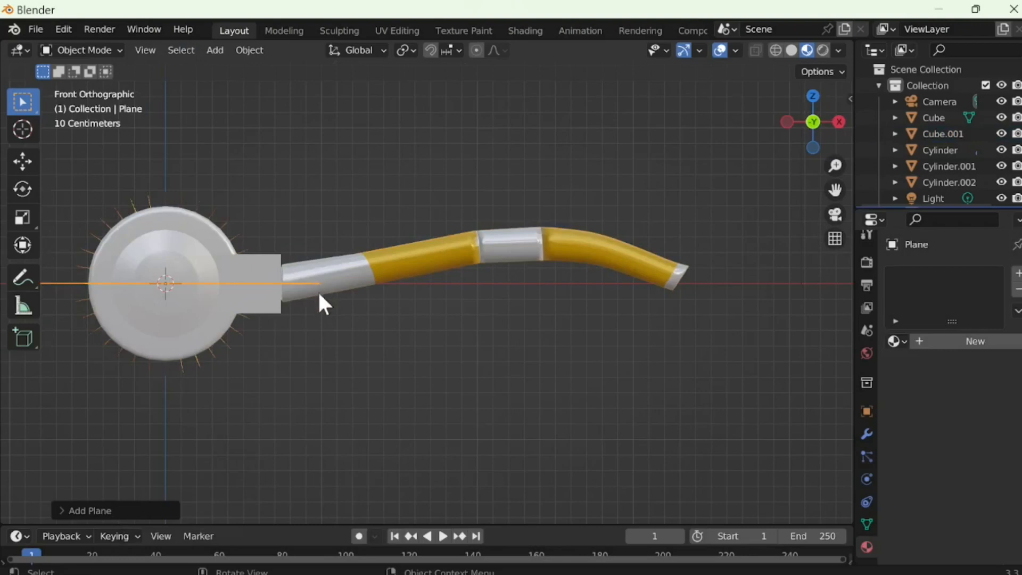
pyautogui.scroll(-2, 319, 293)
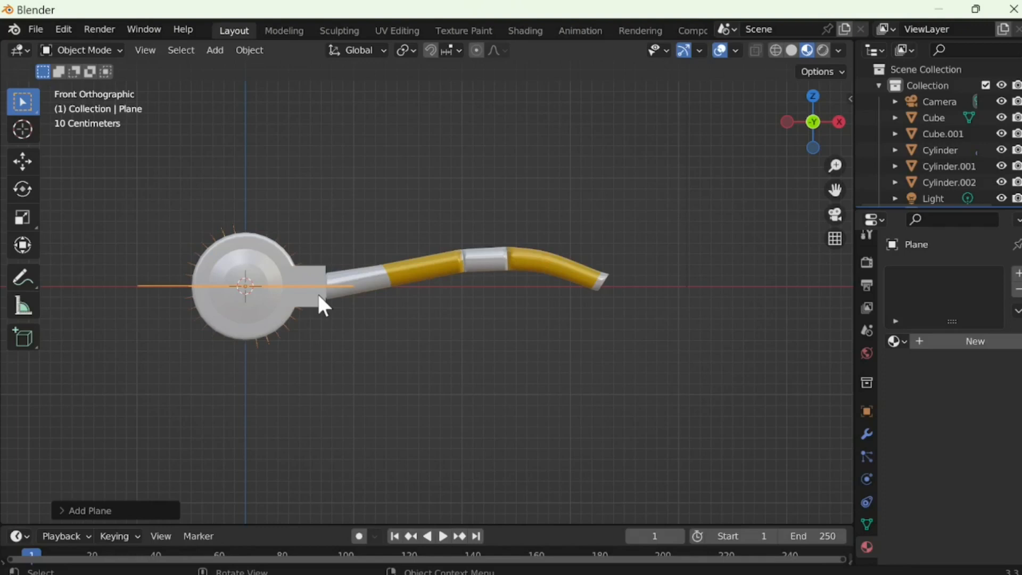
pyautogui.press('s')
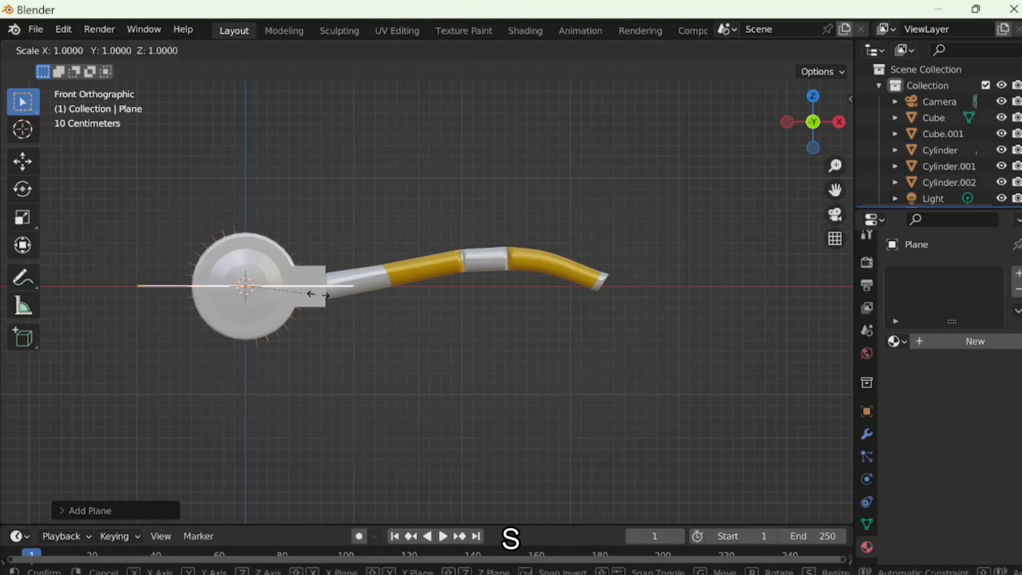
pyautogui.click(529, 342)
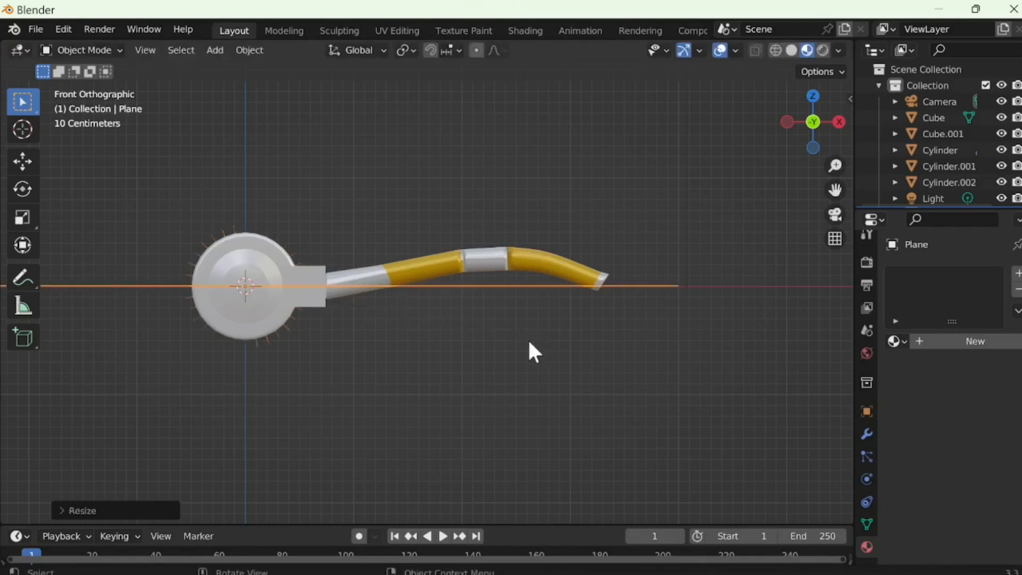
# Lower the plane along the Z axis so that it lies beneath the roller and handle.
pyautogui.press('g')
pyautogui.press('z')
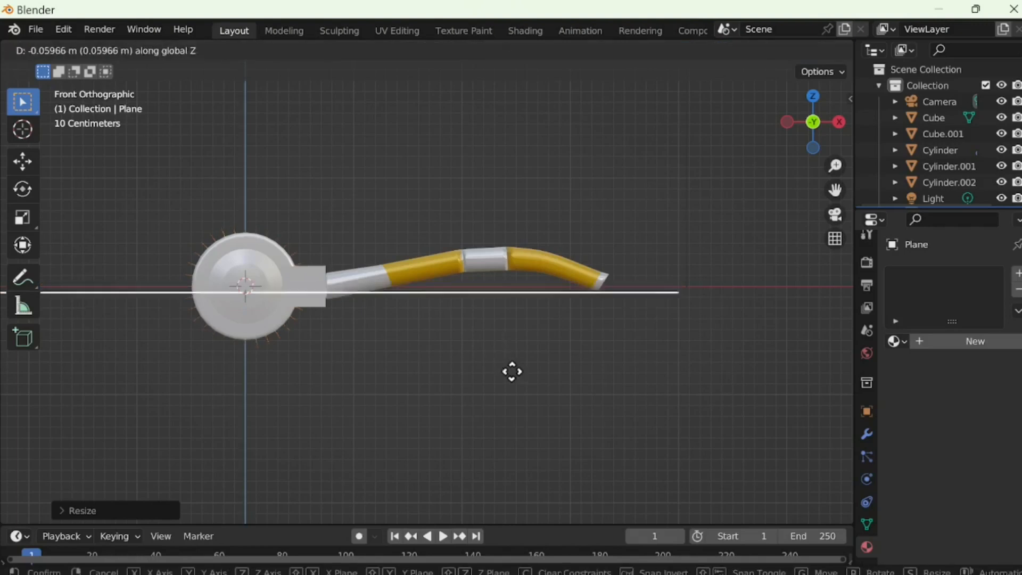
pyautogui.click(516, 417)
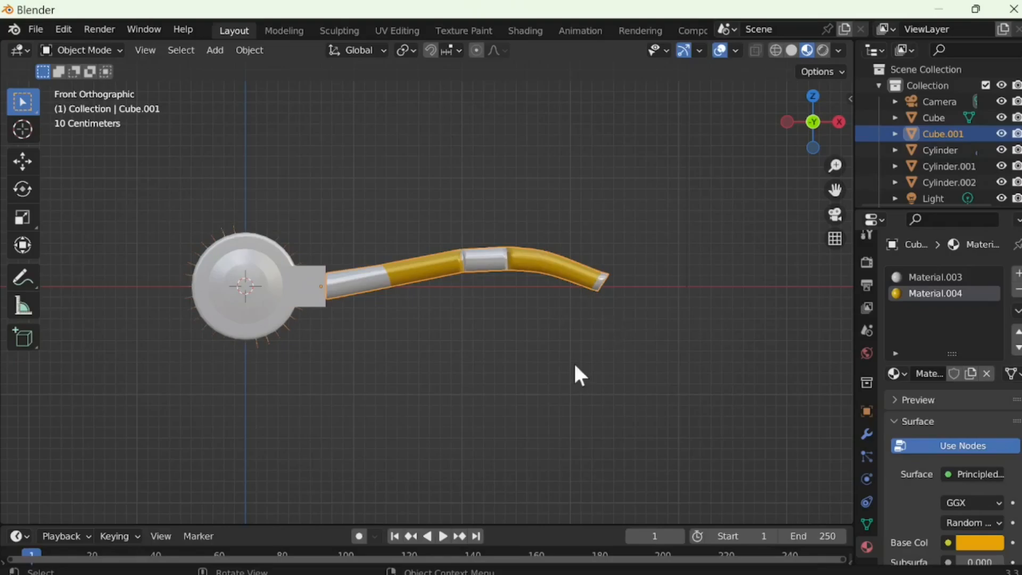
# Rotate the handle about 13 degrees around the global Y axis, tilting its free end down towards the plane.
pyautogui.moveTo(573, 361); pyautogui.dragTo(564, 378, button='middle')
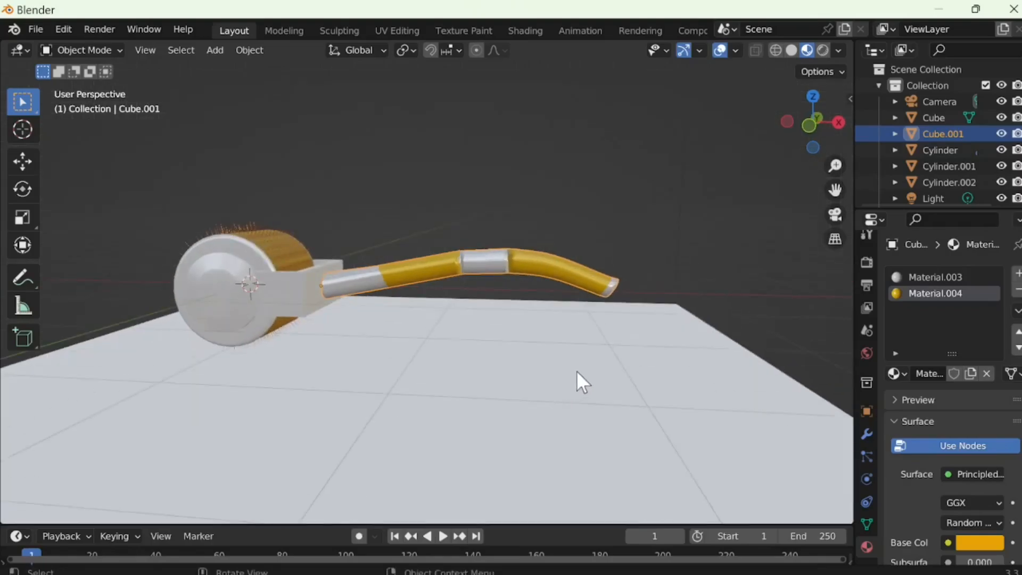
pyautogui.press('r')
pyautogui.press('z')
pyautogui.press('r')
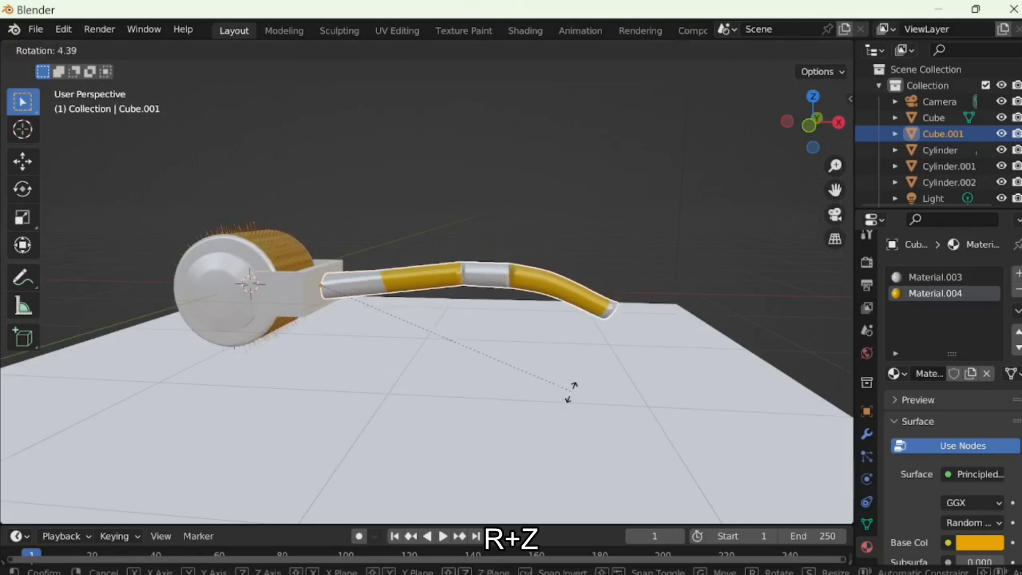
pyautogui.press('y')
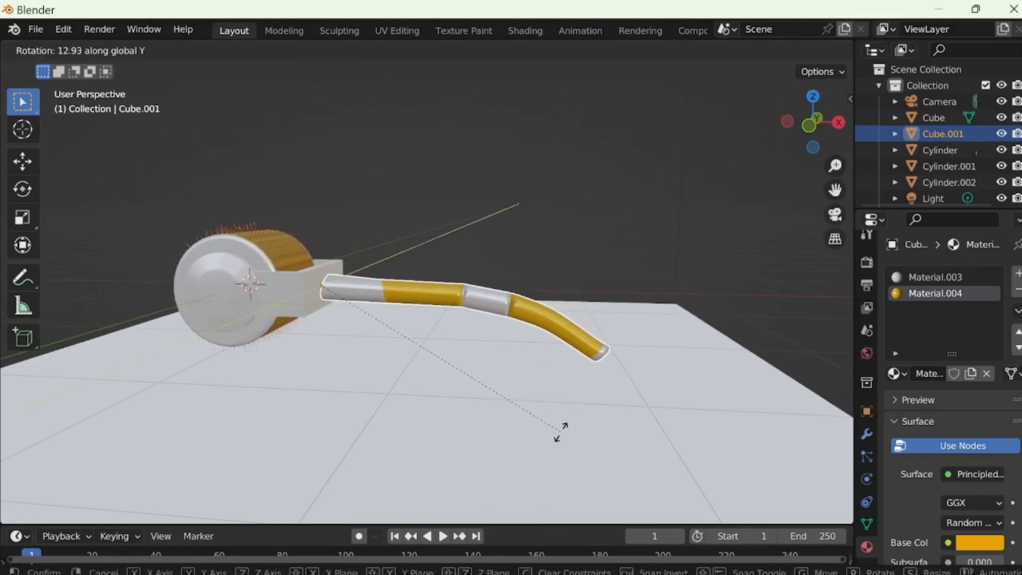
pyautogui.click(562, 430)
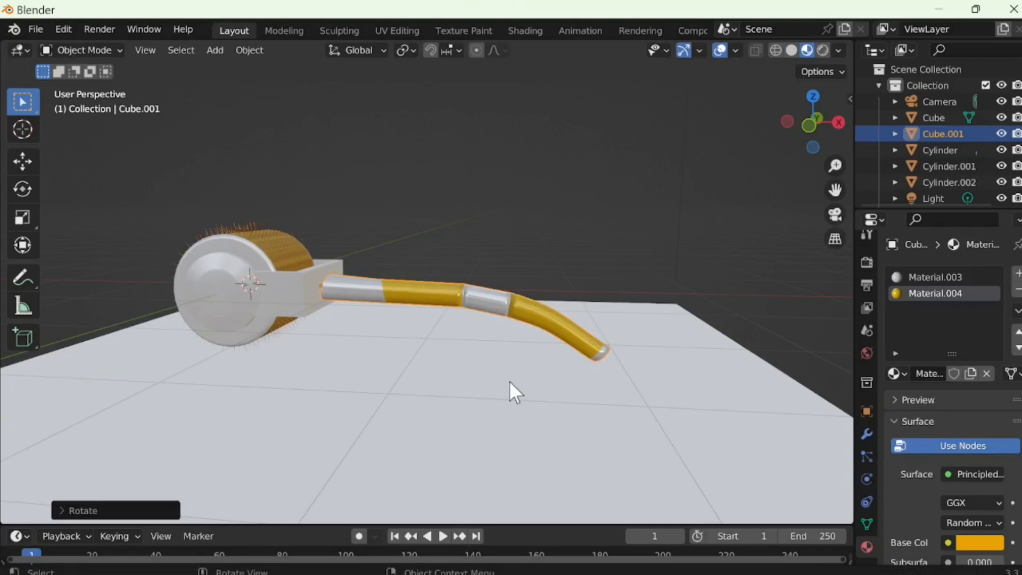
pyautogui.moveTo(507, 361); pyautogui.dragTo(429, 376, button='middle')
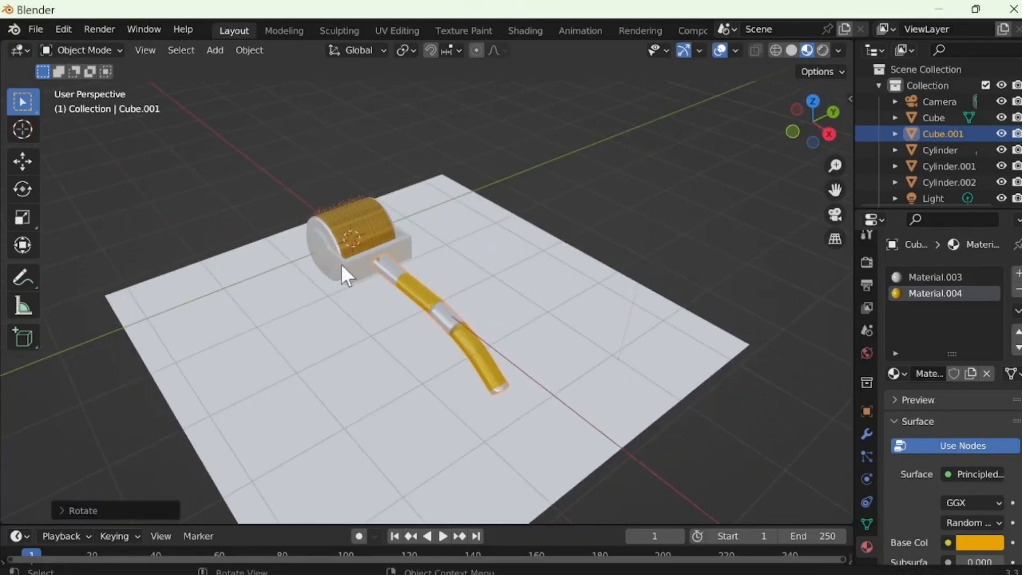
pyautogui.press('s')
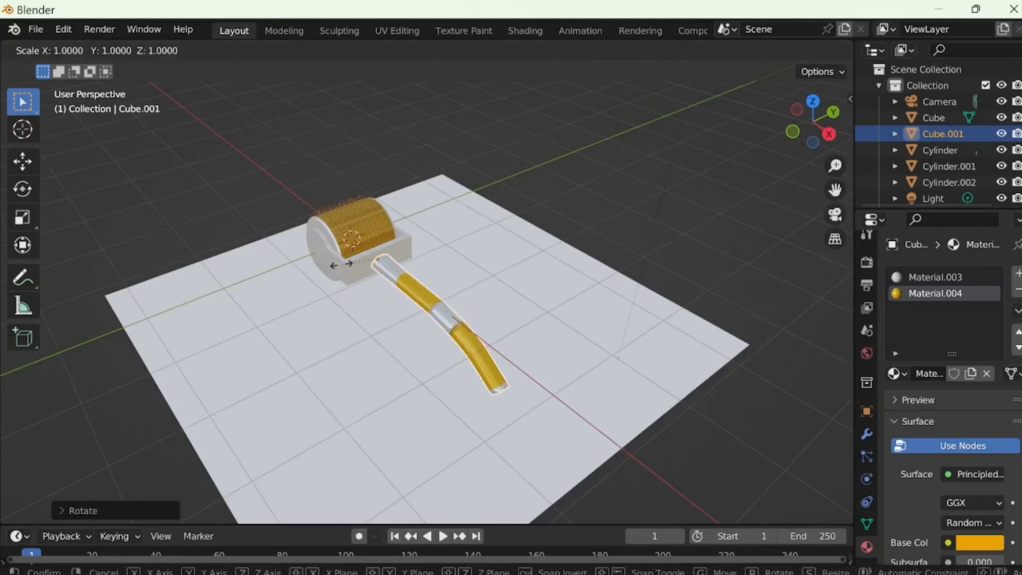
pyautogui.press('g')
pyautogui.press('z')
pyautogui.rightClick(346, 252)
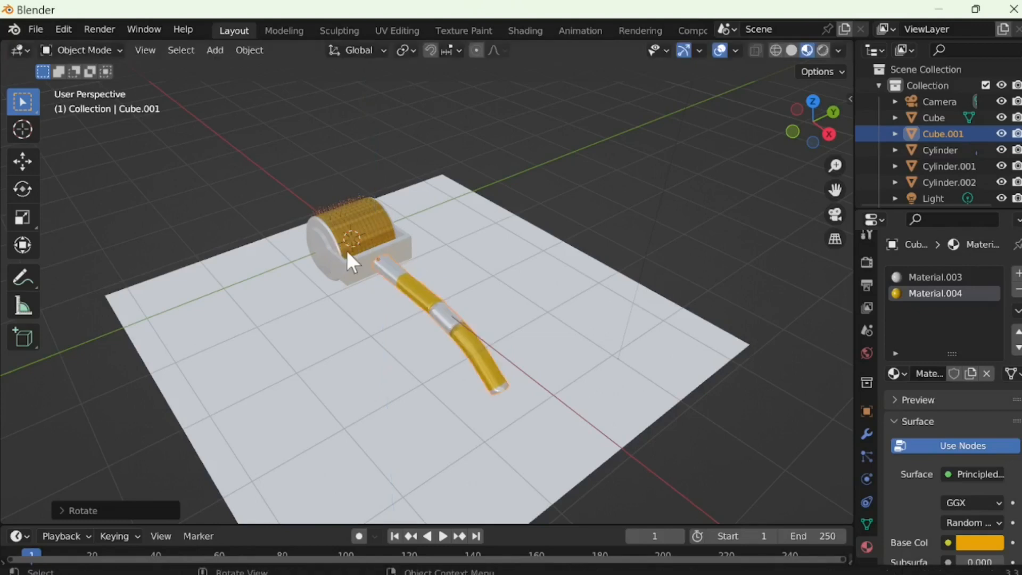
# Select every object in the scene and move them all upward along the Z axis.
pyautogui.press('a')
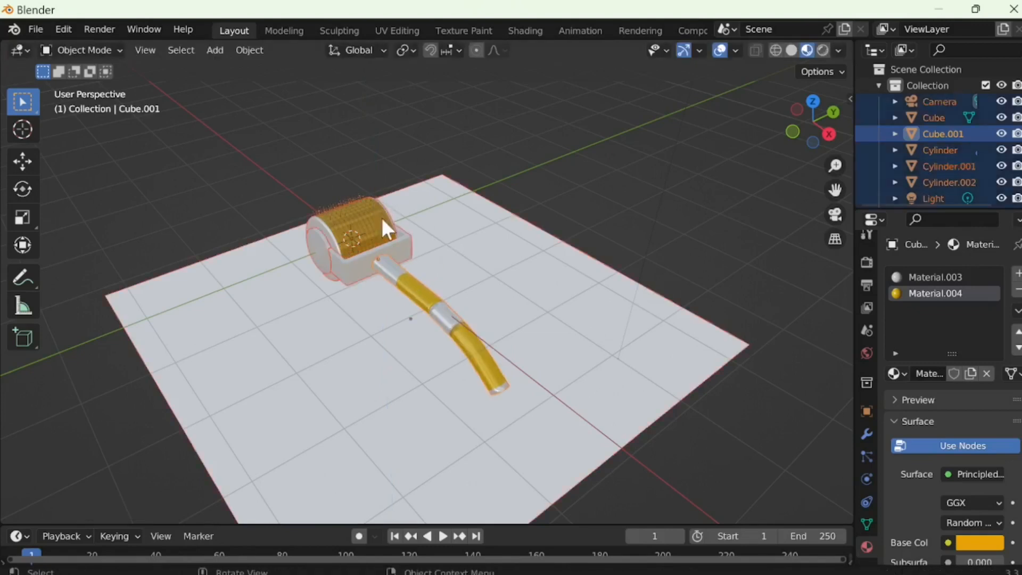
pyautogui.press('g')
pyautogui.press('z')
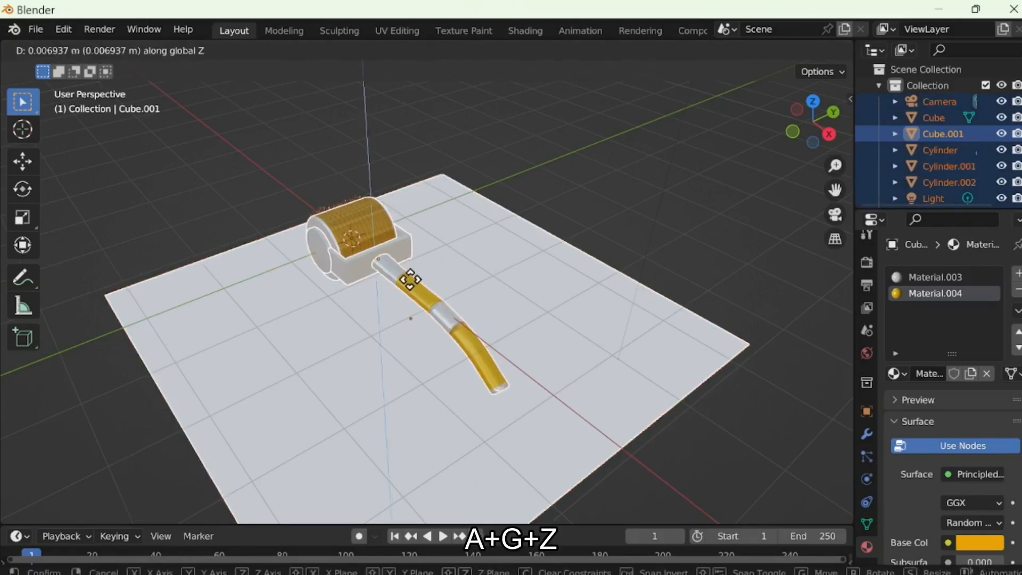
pyautogui.click(424, 214)
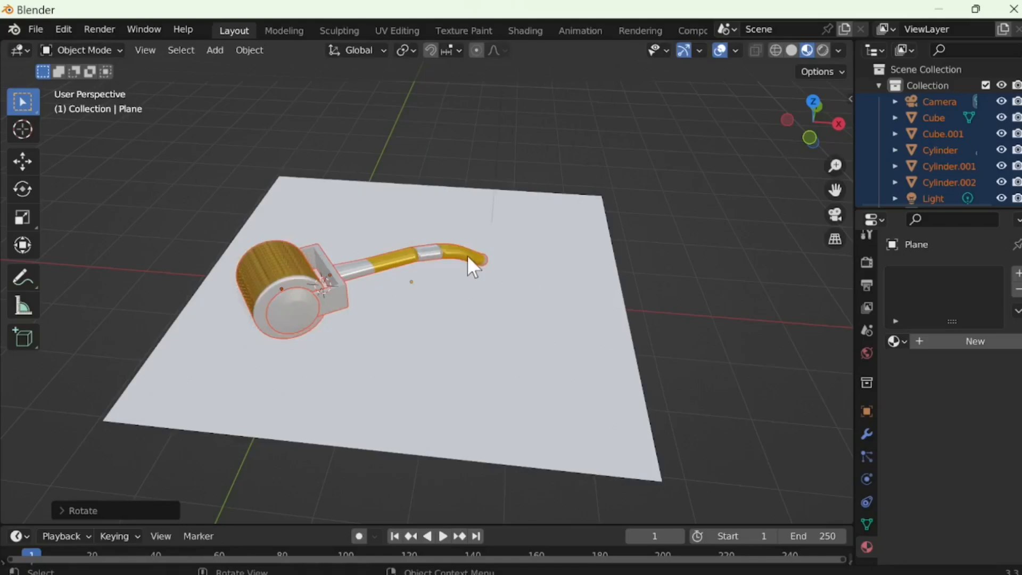
# Scale only the handle up uniformly by about 1.42.
pyautogui.click(467, 254)
pyautogui.press('s')
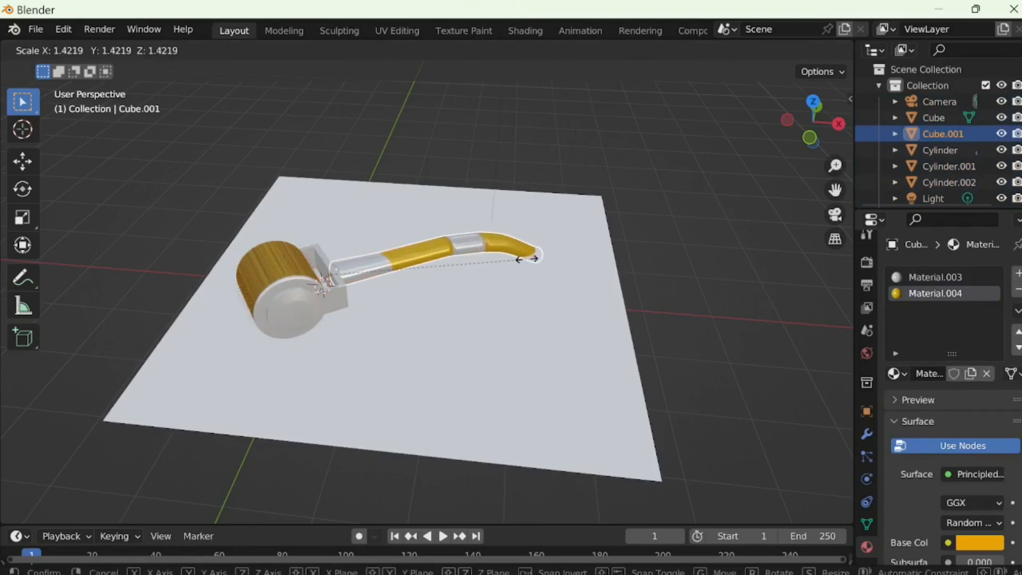
pyautogui.click(528, 258)
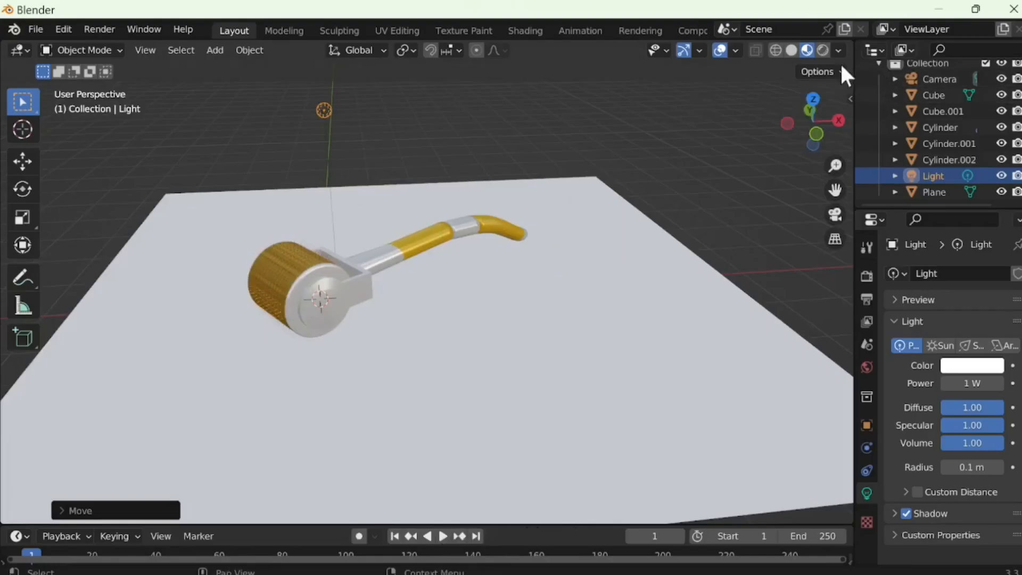
# Show the viewport in Rendered shading and set the point light's power to 500 W.
pyautogui.click(822, 51)
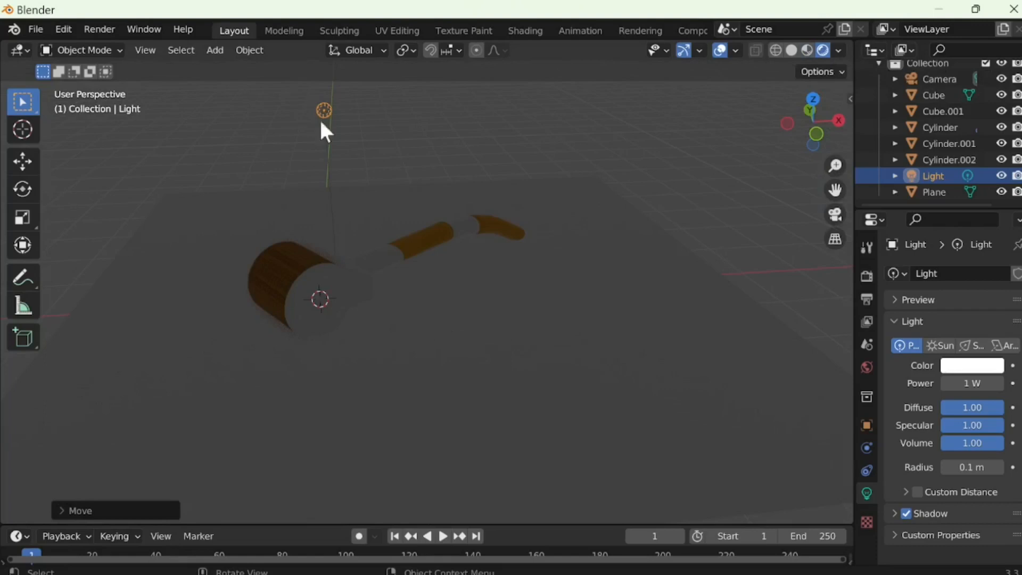
pyautogui.write('500')
pyautogui.press('Return')
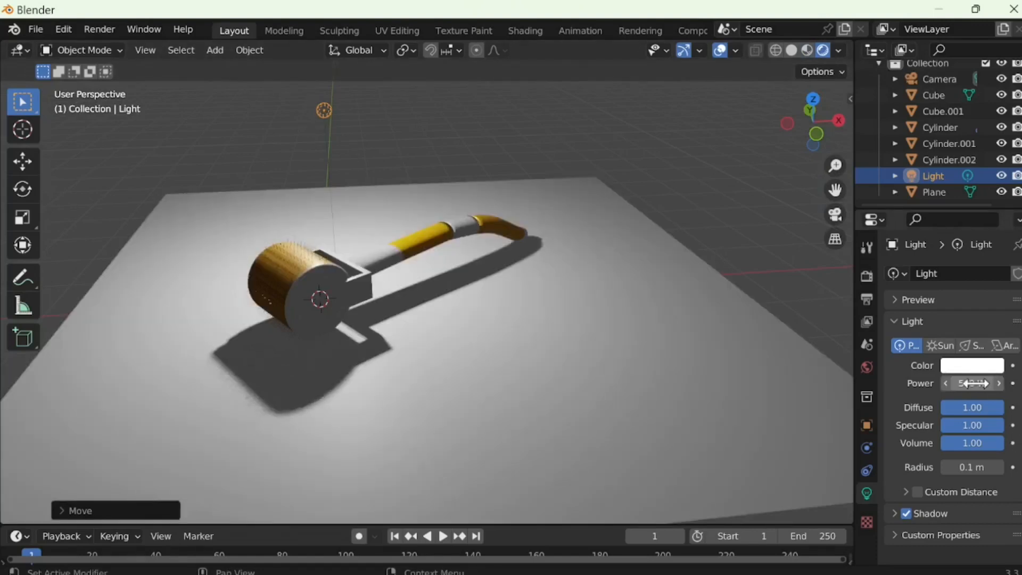
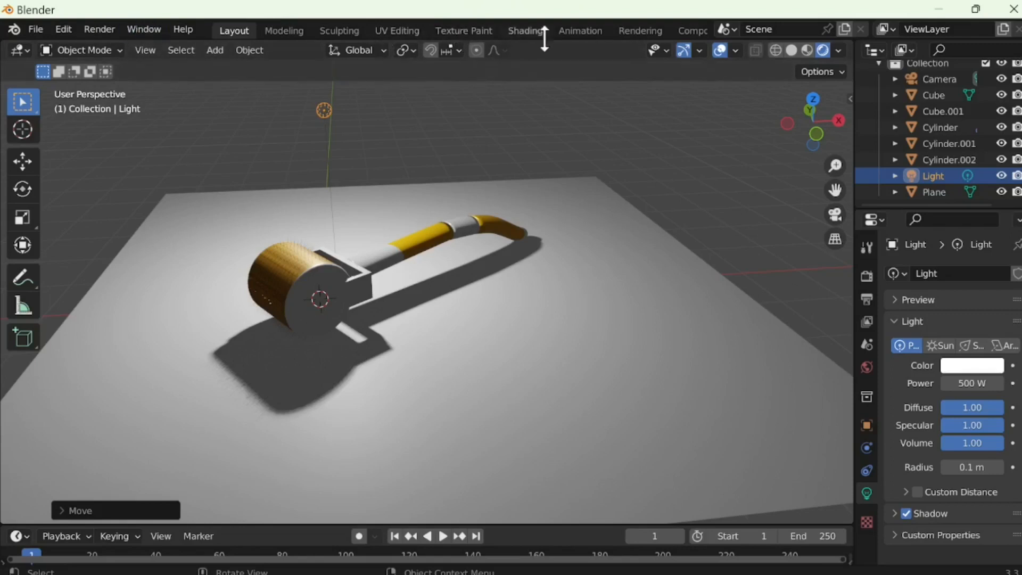
# Keep Background as the world's surface shader and assign an Environment Texture to its color.
pyautogui.click(866, 367)
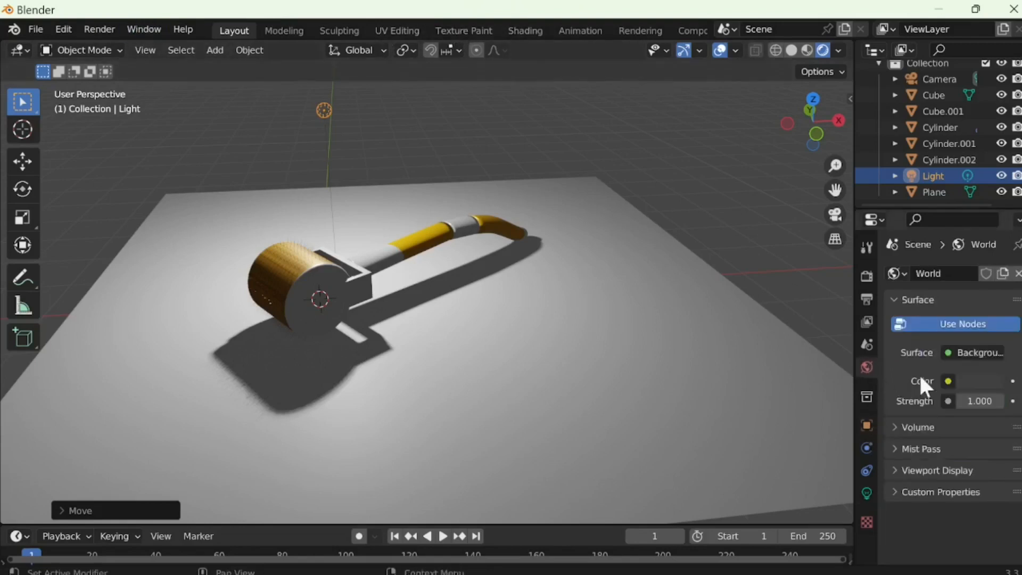
pyautogui.click(974, 352)
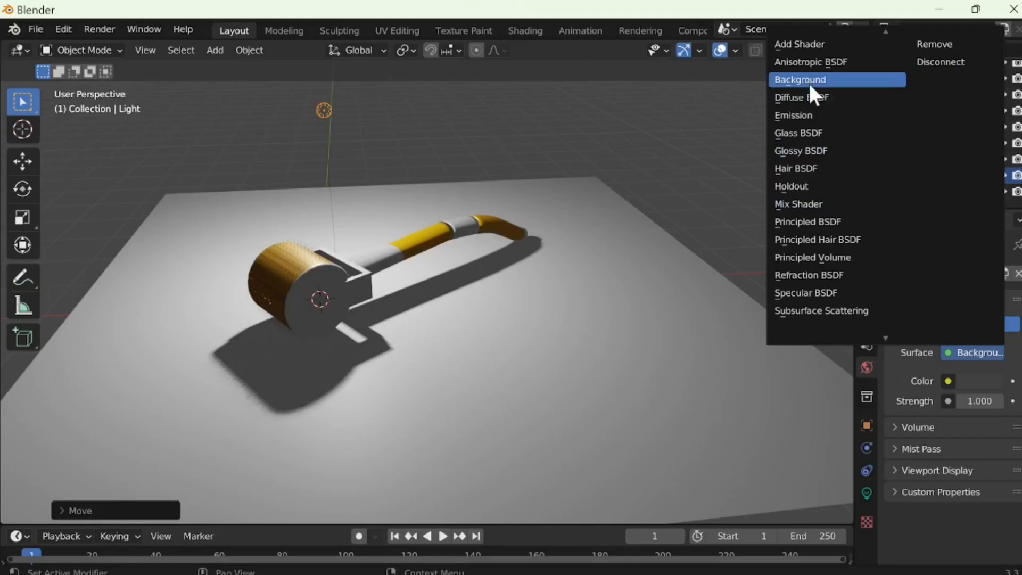
pyautogui.click(808, 81)
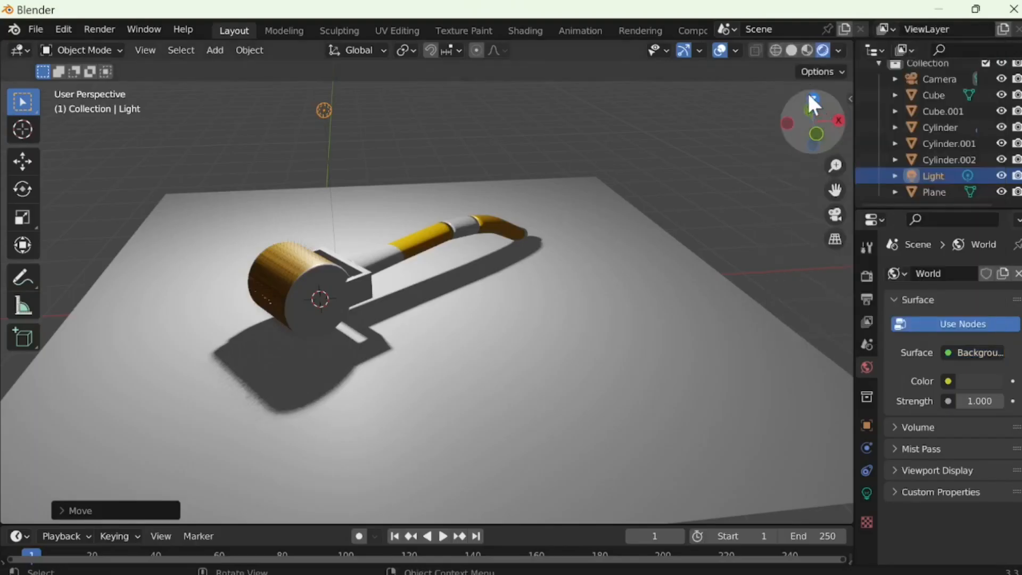
pyautogui.click(948, 379)
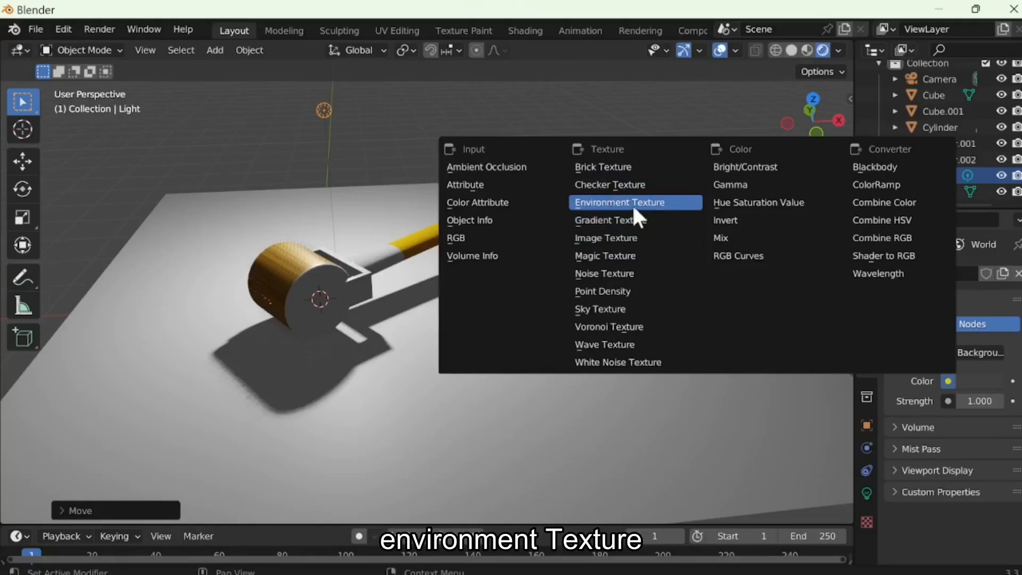
pyautogui.click(634, 206)
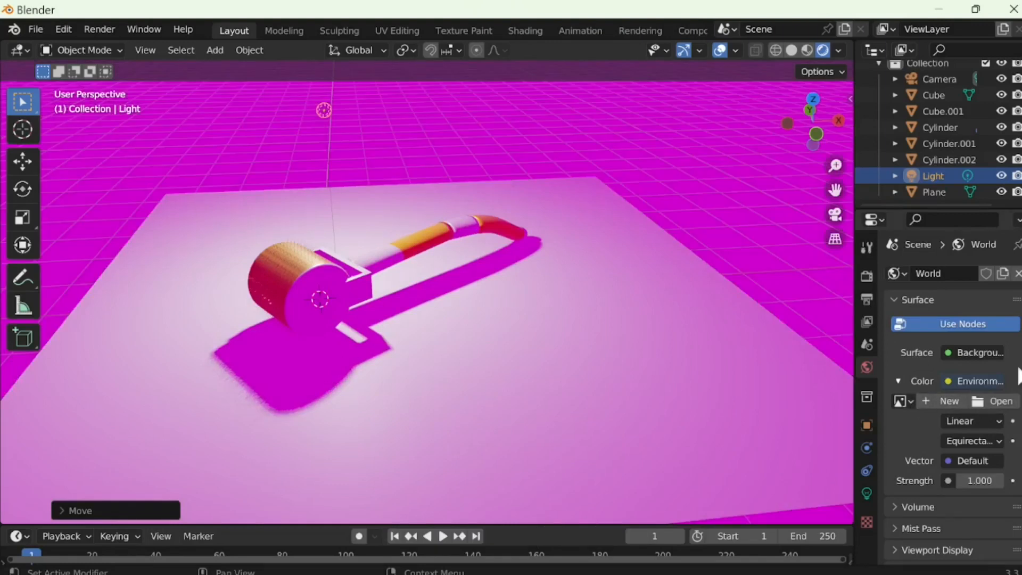
# Load scythian_tombs_2_4k.hdr from the Downloads folder as the world's environment image.
pyautogui.click(989, 401)
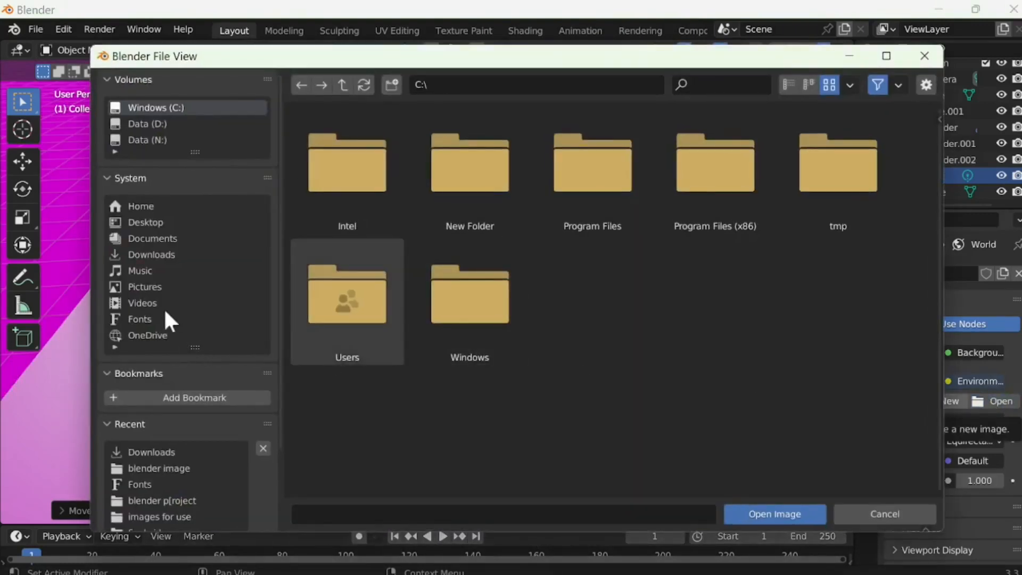
pyautogui.click(160, 254)
pyautogui.scroll(-5, 777, 420)
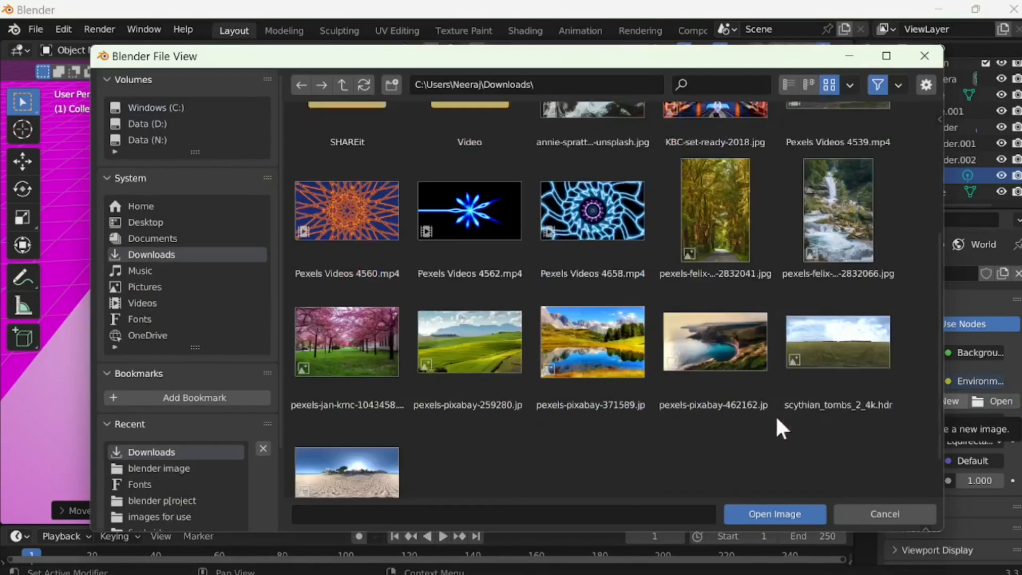
pyautogui.click(834, 299)
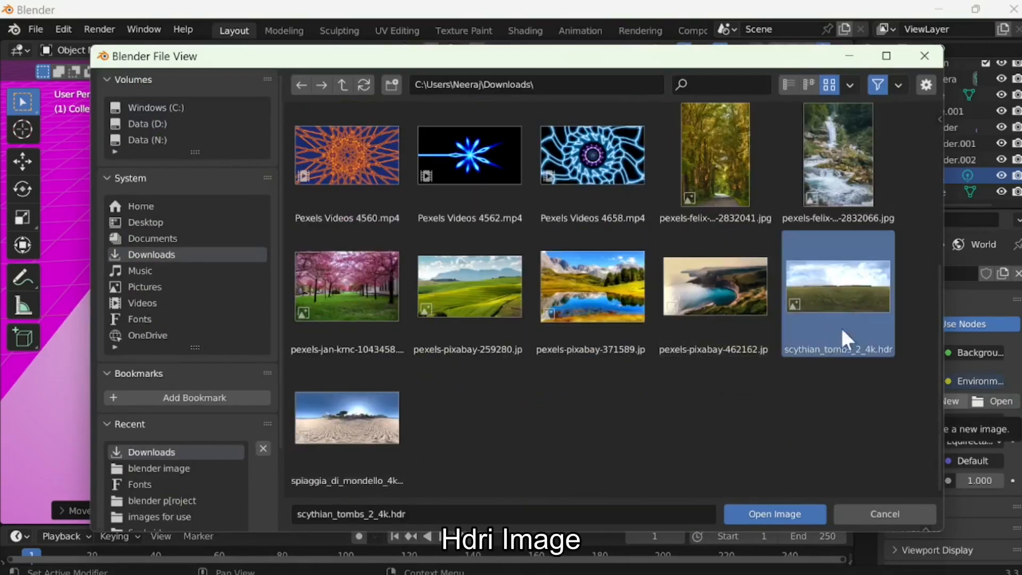
pyautogui.click(801, 516)
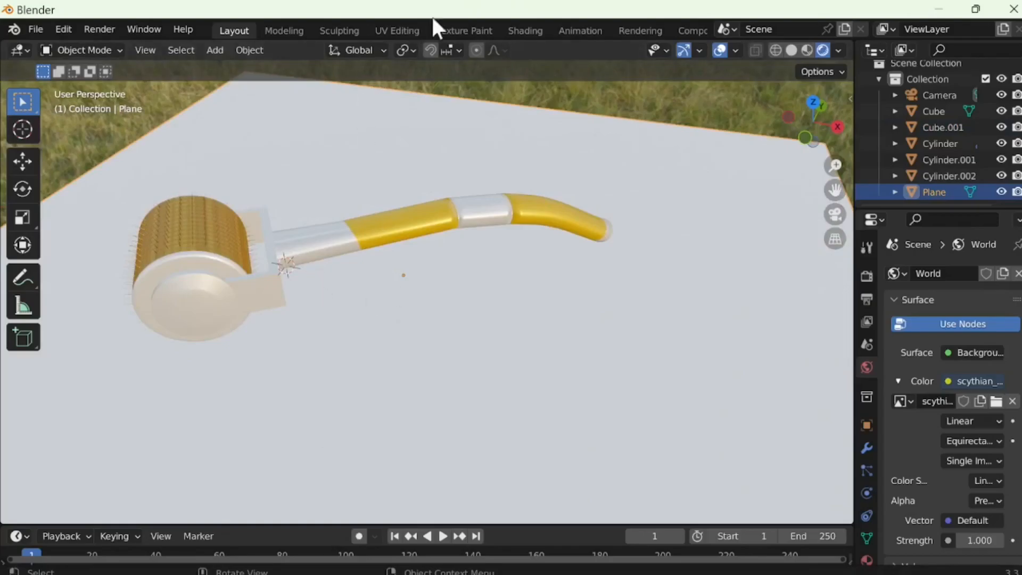
# Switch to the Shading workspace and display the World node tree in the shader editor.
pyautogui.click(527, 35)
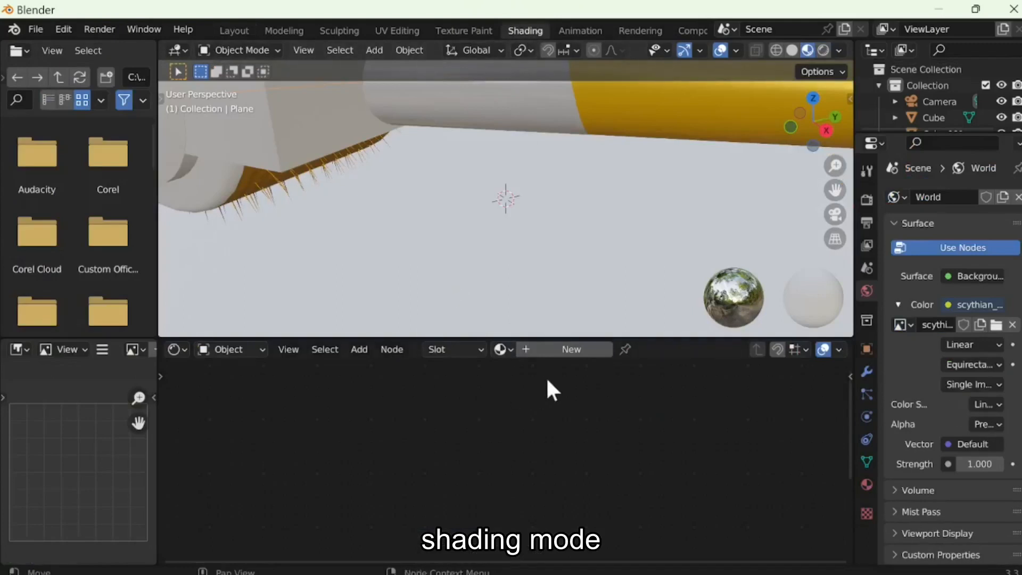
pyautogui.click(235, 350)
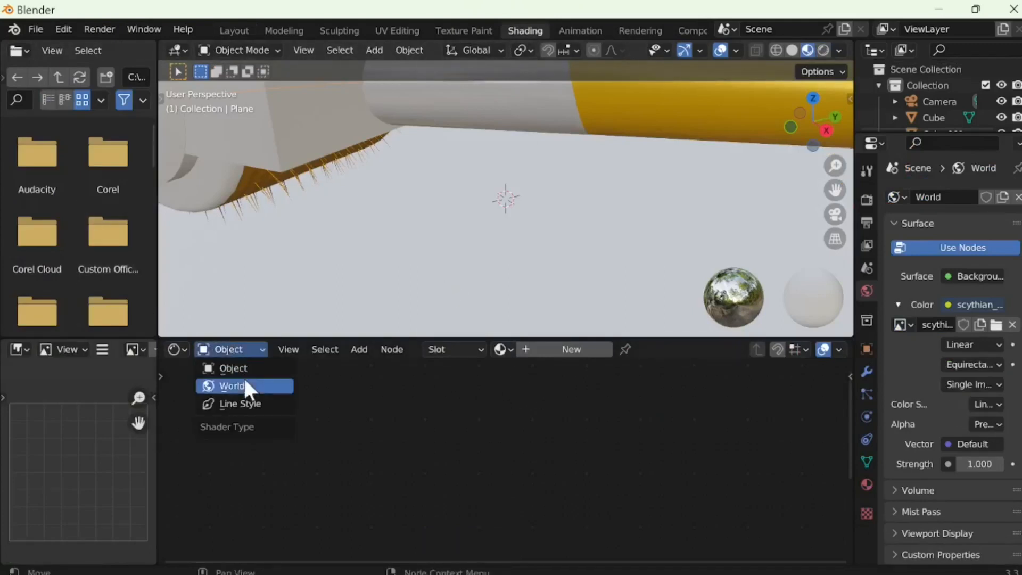
pyautogui.click(243, 386)
pyautogui.scroll(1, 464, 444)
pyautogui.scroll(-3, 464, 445)
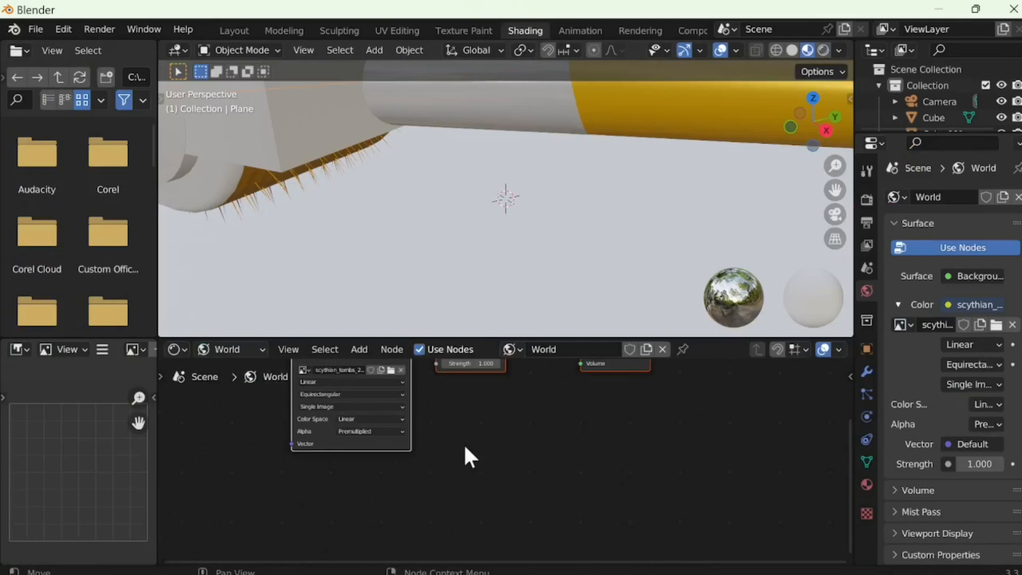
# Move the Background and World Output nodes away from the environment texture node to make room between them.
pyautogui.moveTo(401, 382); pyautogui.dragTo(409, 423)
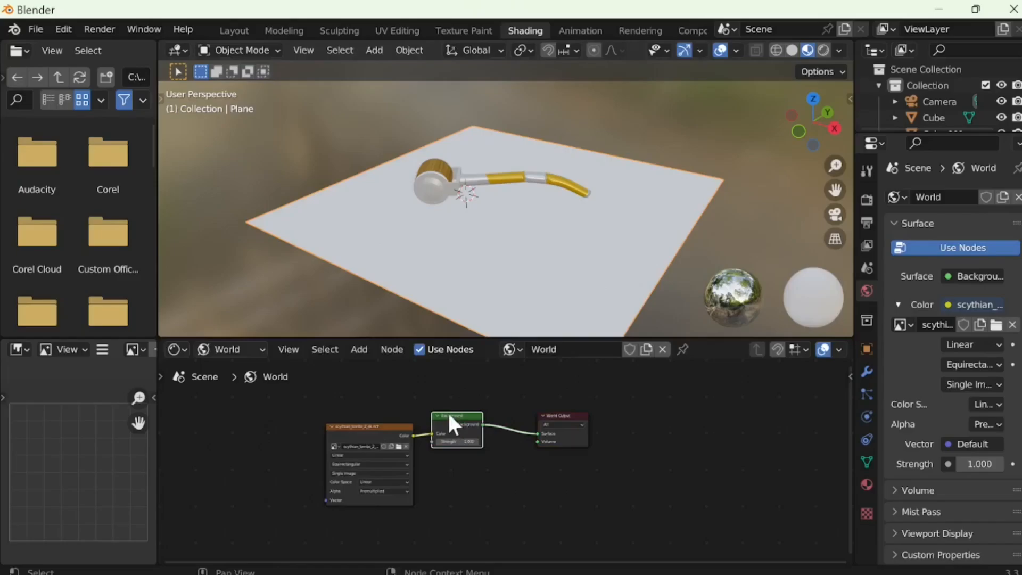
pyautogui.moveTo(449, 424); pyautogui.dragTo(502, 426)
pyautogui.moveTo(573, 423); pyautogui.dragTo(710, 435)
pyautogui.moveTo(512, 422); pyautogui.dragTo(602, 415)
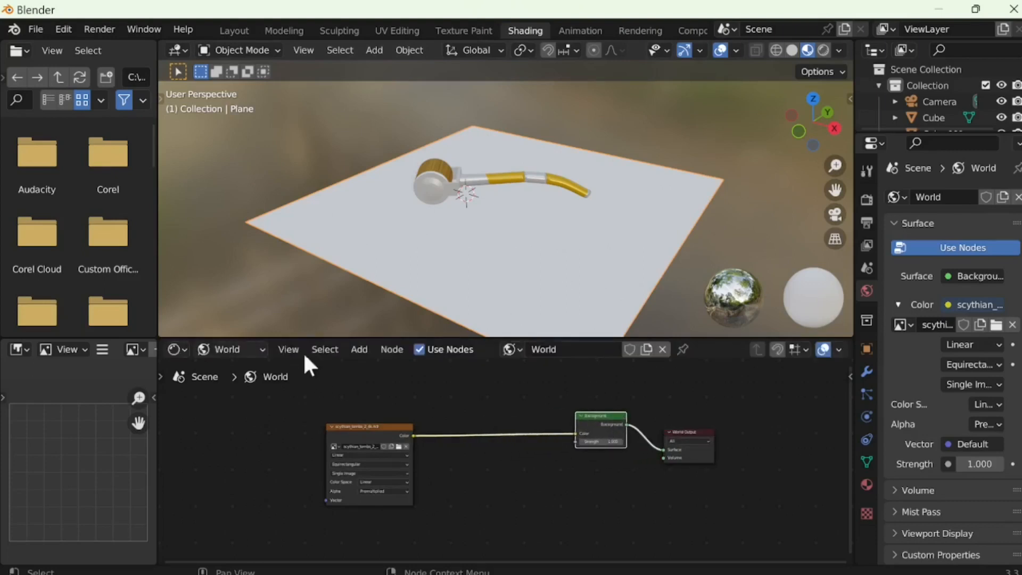
# Add a Mix Shader node to the world node tree and insert it on the link between the environment texture and Background.
pyautogui.click(361, 349)
pyautogui.click(386, 372)
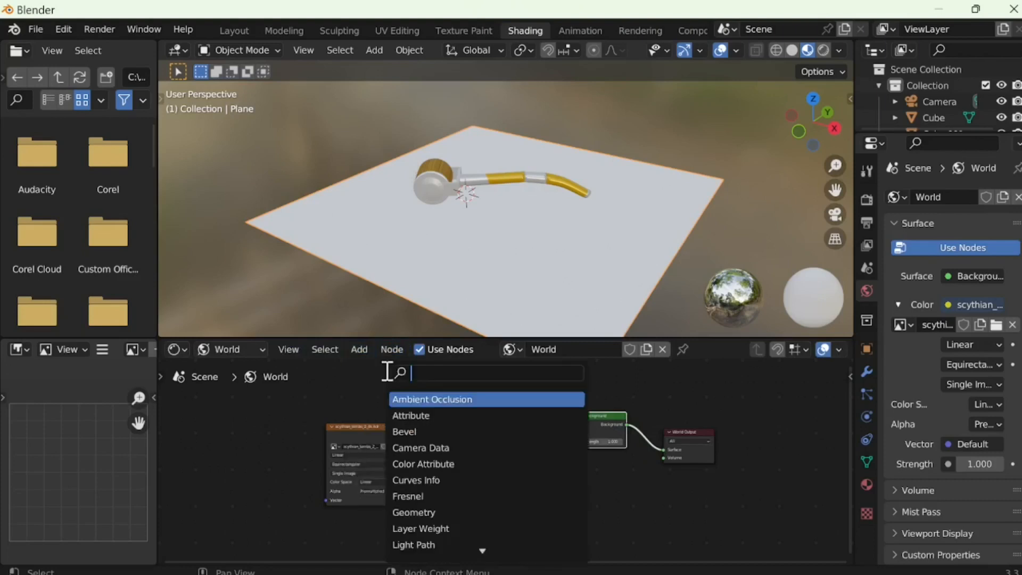
pyautogui.write('mi')
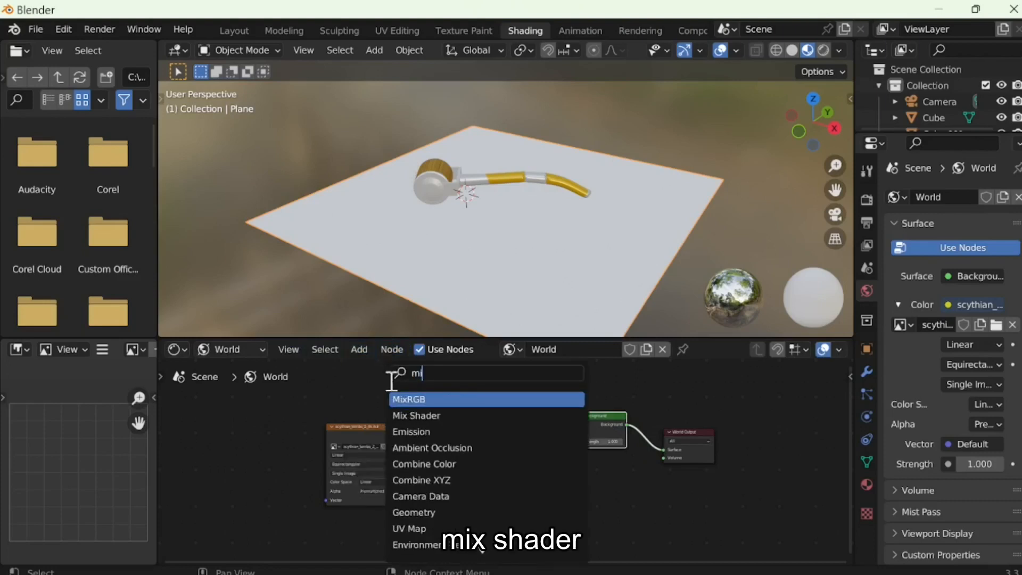
pyautogui.click(422, 417)
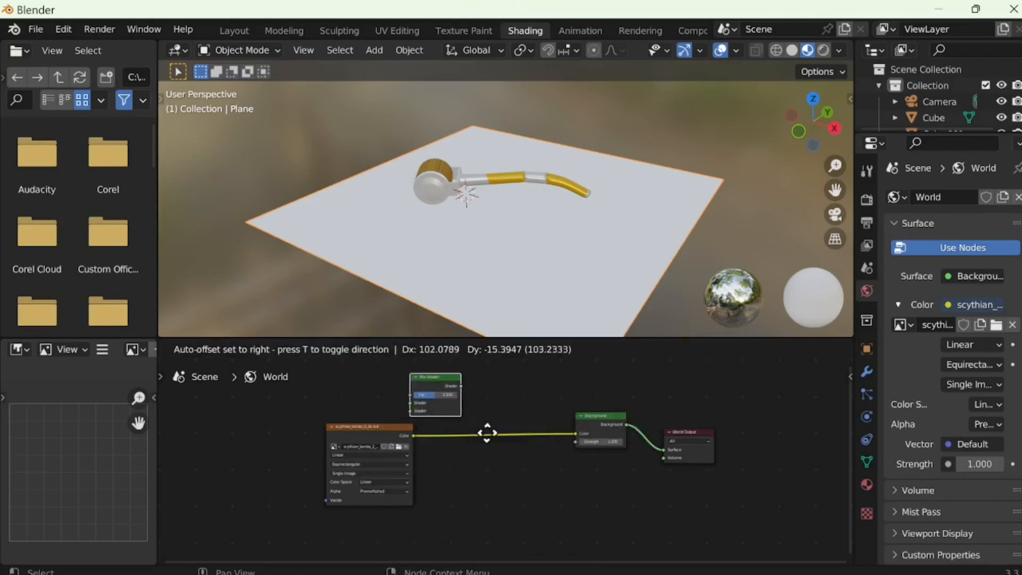
pyautogui.click(598, 489)
pyautogui.moveTo(516, 415); pyautogui.dragTo(575, 434)
# Detach the Background node, connect Mix Shader to the World Output's Surface, and feed Background into the Mix Shader's second Shader input.
pyautogui.moveTo(485, 406); pyautogui.dragTo(591, 429)
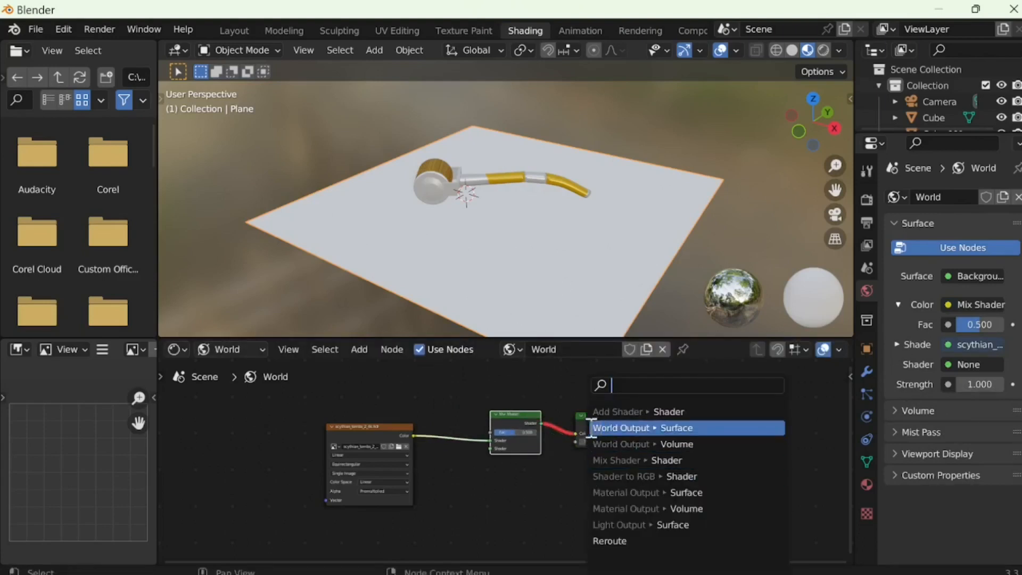
pyautogui.click(570, 434)
pyautogui.moveTo(573, 430); pyautogui.dragTo(568, 434)
pyautogui.moveTo(665, 452); pyautogui.dragTo(495, 467)
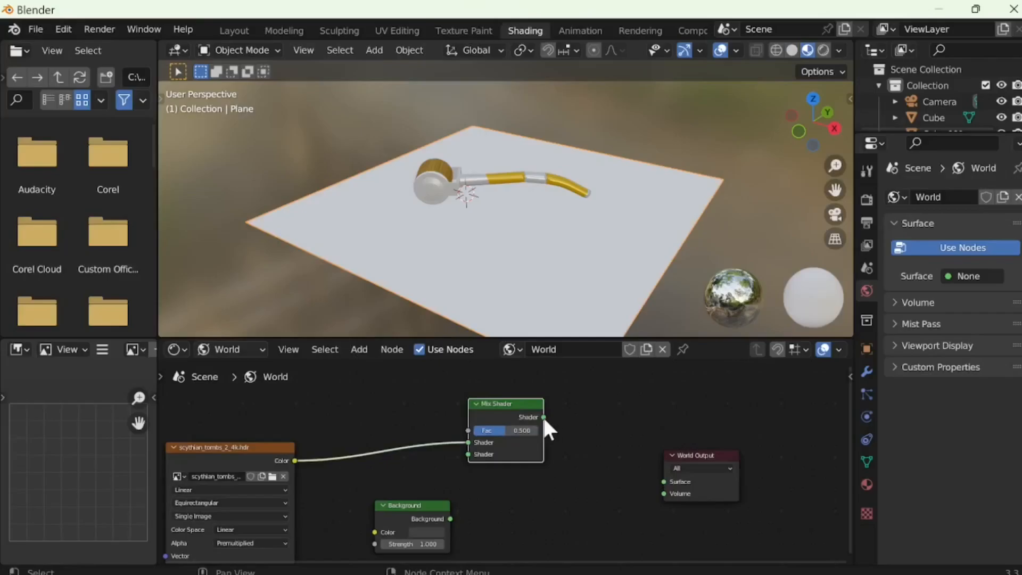
pyautogui.moveTo(544, 417); pyautogui.dragTo(664, 481)
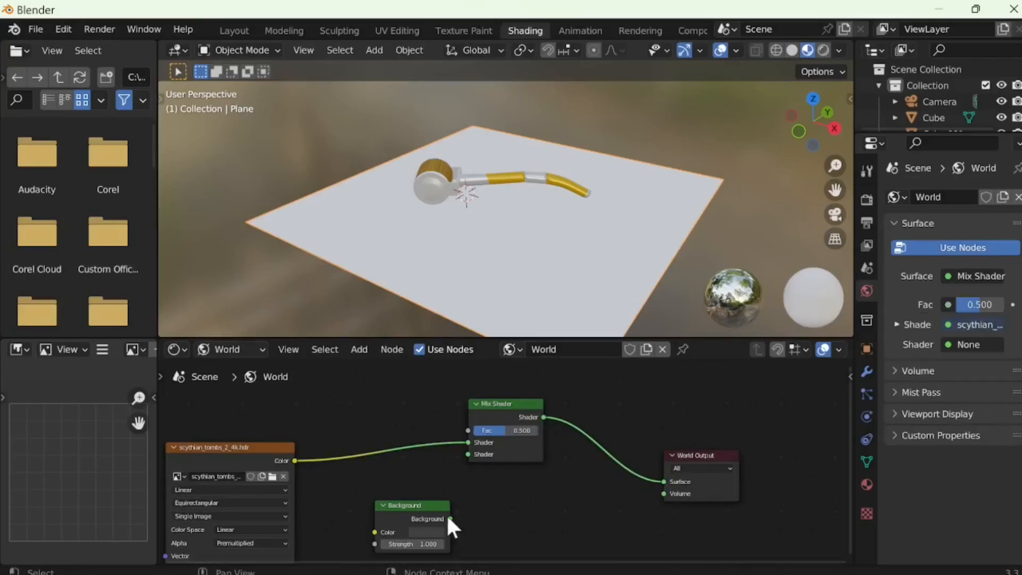
pyautogui.moveTo(450, 519); pyautogui.dragTo(468, 454)
# Add a Light Path node and connect its Is Camera Ray output to the Mix Shader's Fac input.
pyautogui.click(359, 349)
pyautogui.click(381, 366)
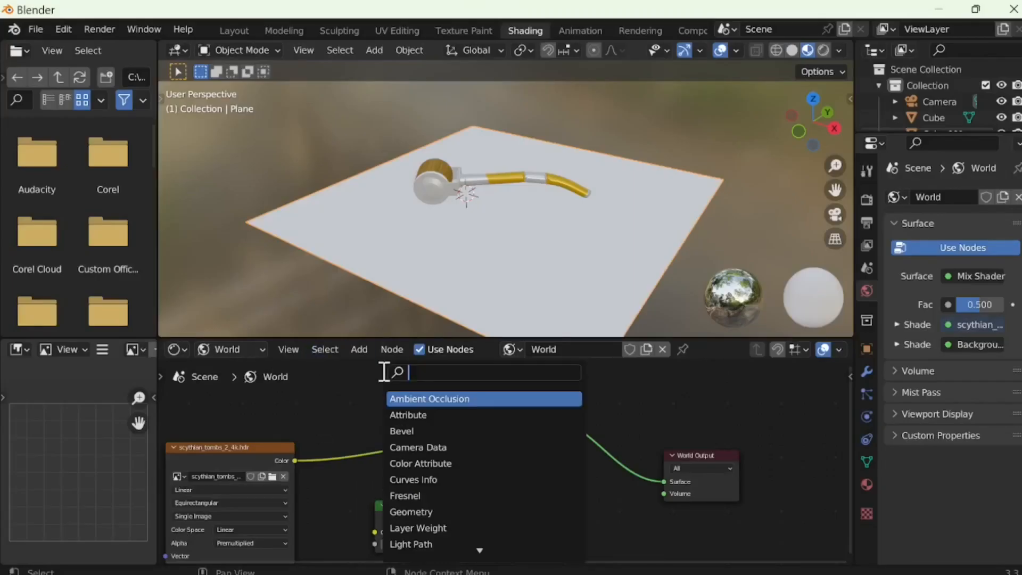
pyautogui.write('li')
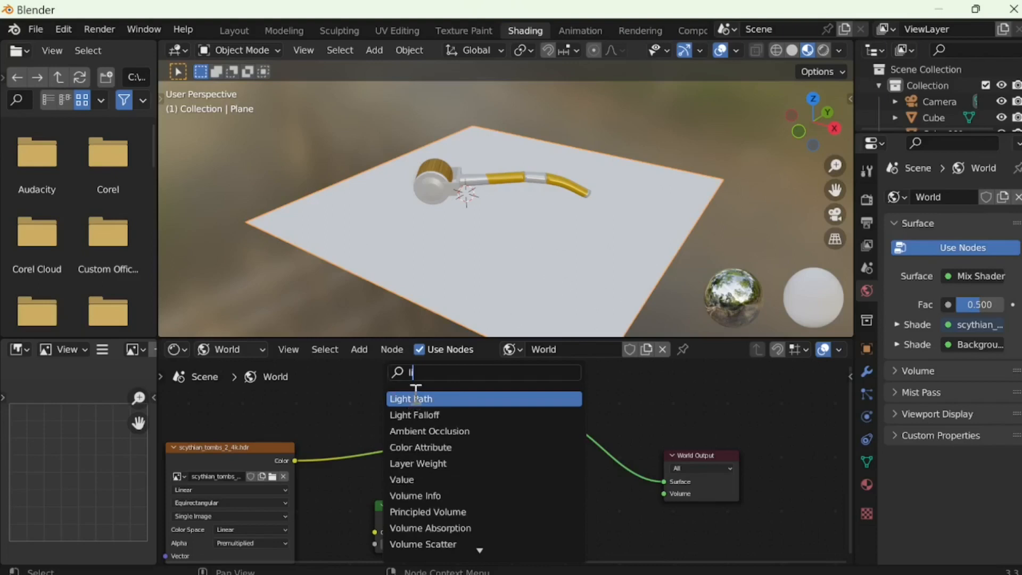
pyautogui.click(417, 400)
pyautogui.click(338, 400)
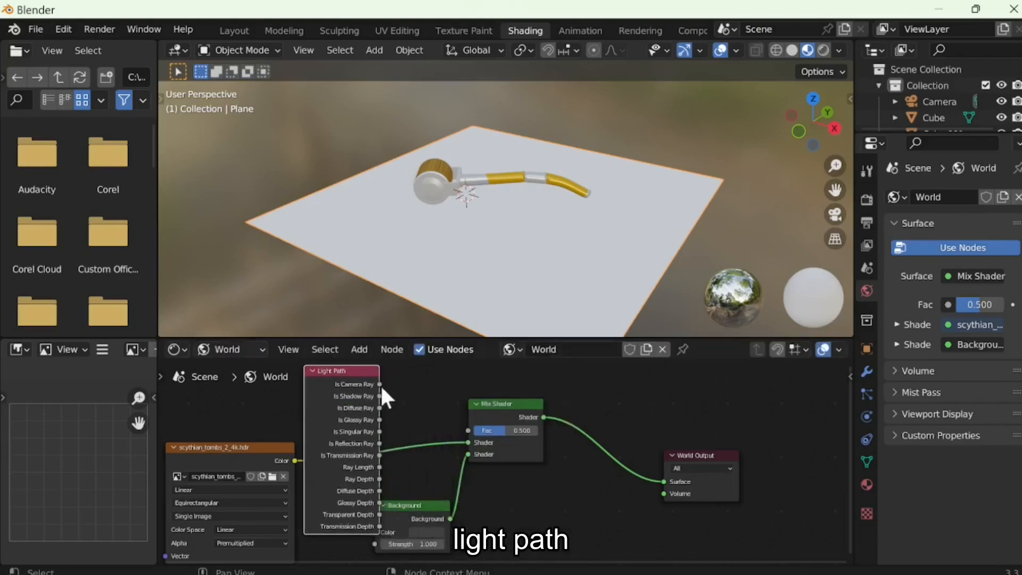
pyautogui.moveTo(379, 384); pyautogui.dragTo(468, 431)
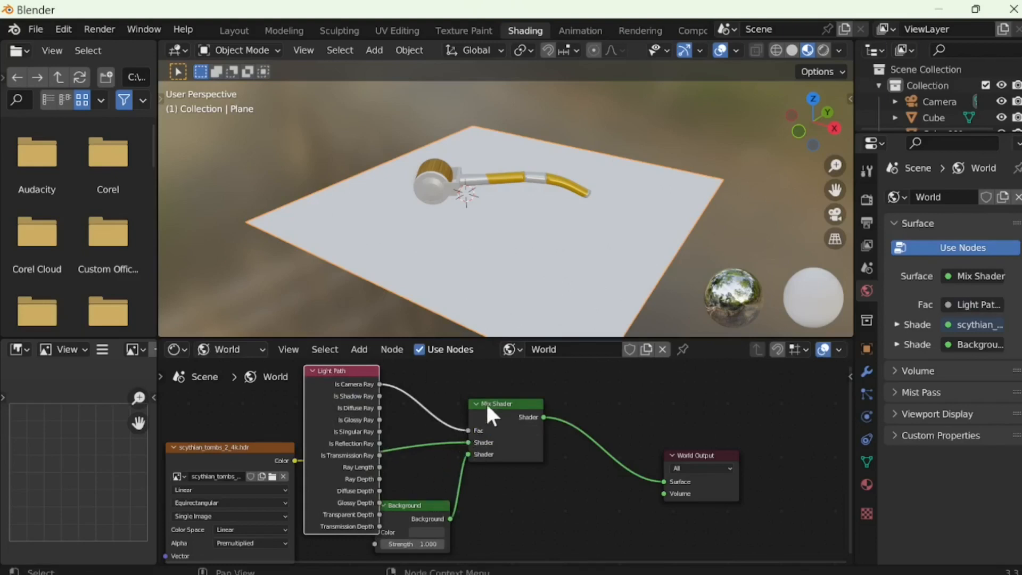
# Show the viewport in Rendered shading and set the Background node's color to dark green with hue 0.337 and value 0.051.
pyautogui.click(824, 53)
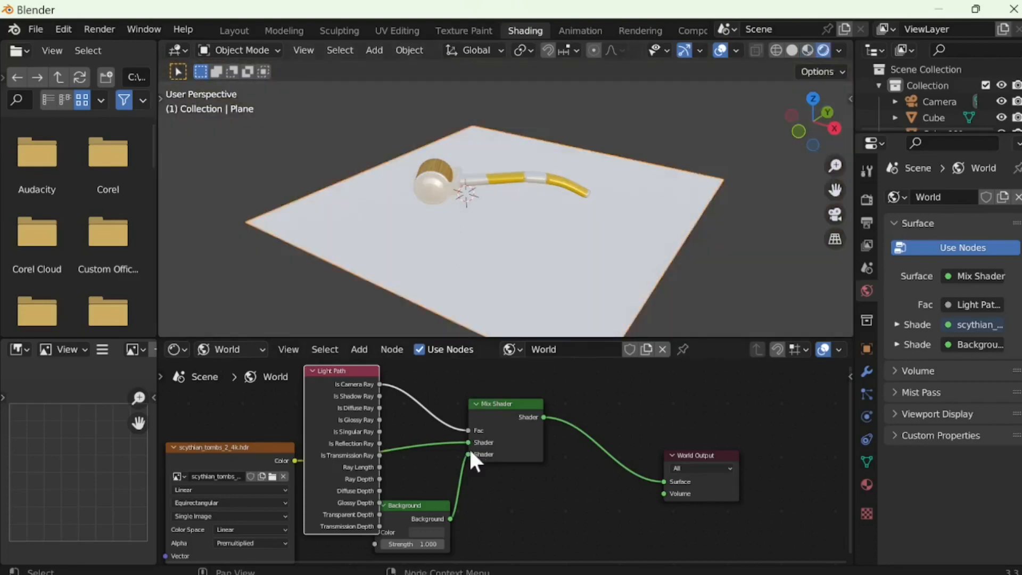
pyautogui.click(426, 533)
pyautogui.moveTo(449, 414); pyautogui.dragTo(427, 399)
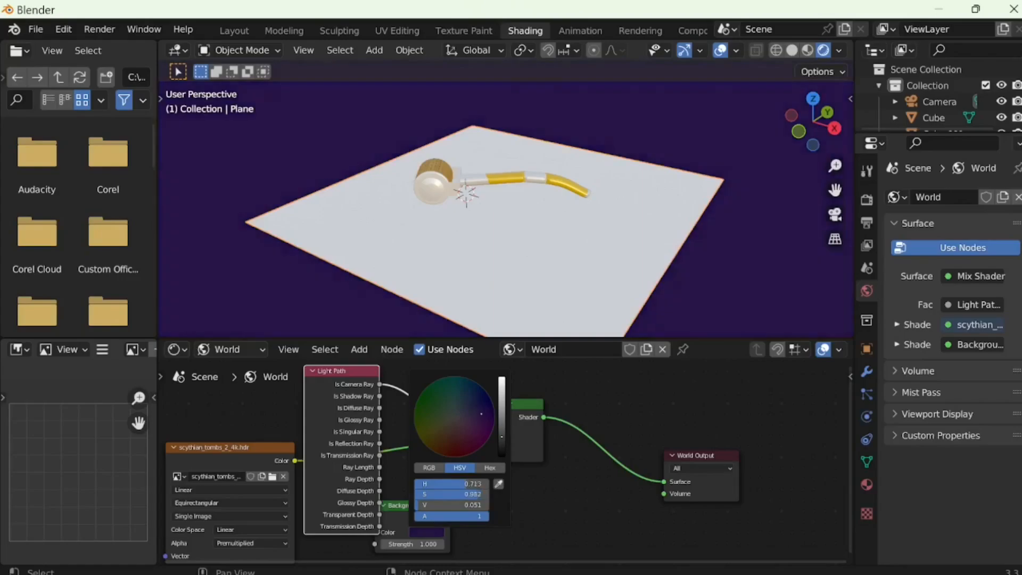
pyautogui.moveTo(479, 414)
pyautogui.mouseDown()
pyautogui.moveTo(461, 422)
pyautogui.moveTo(427, 398)
pyautogui.mouseUp()
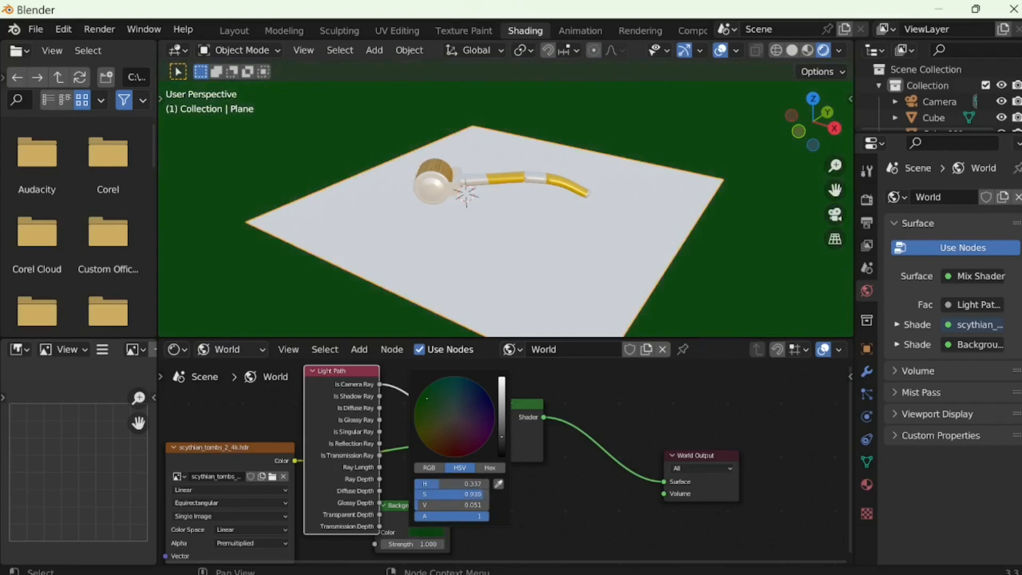
# In the Layout workspace, align the camera to the current view with the whole roller in frame and render the image.
pyautogui.click(233, 27)
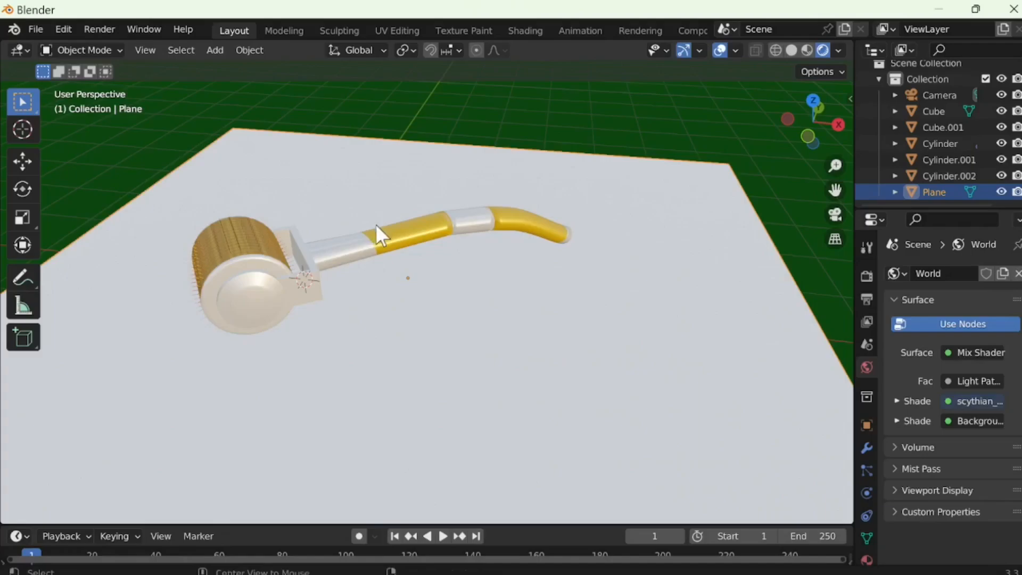
pyautogui.press('ctrl+alt+KP_0')
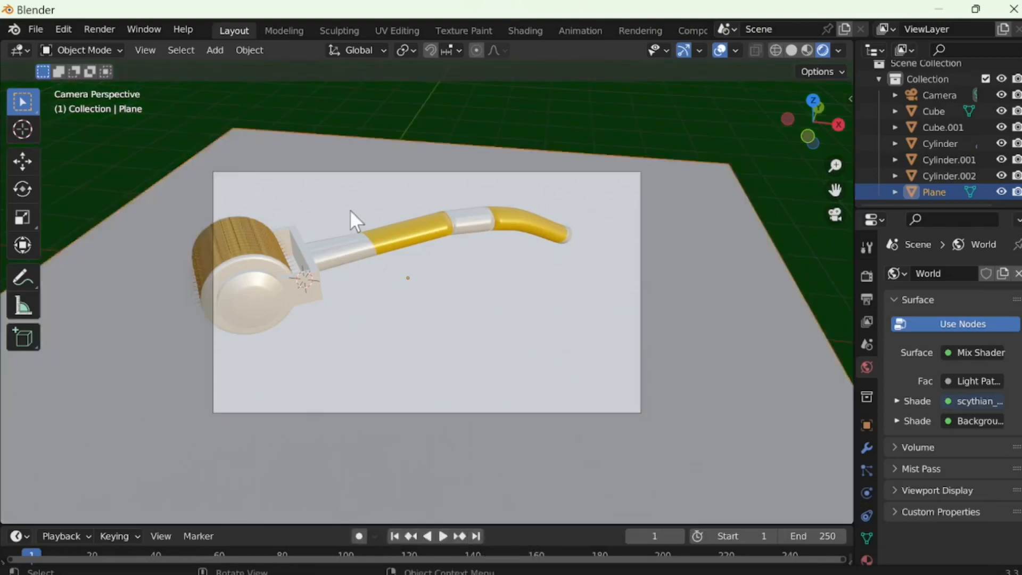
pyautogui.hotkey('shift', '`')
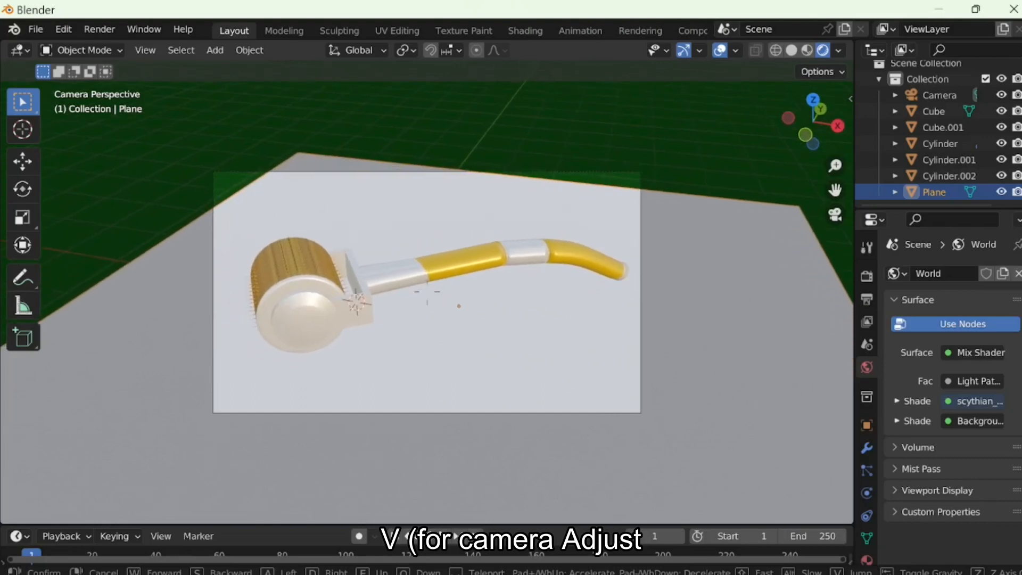
pyautogui.press('F12')
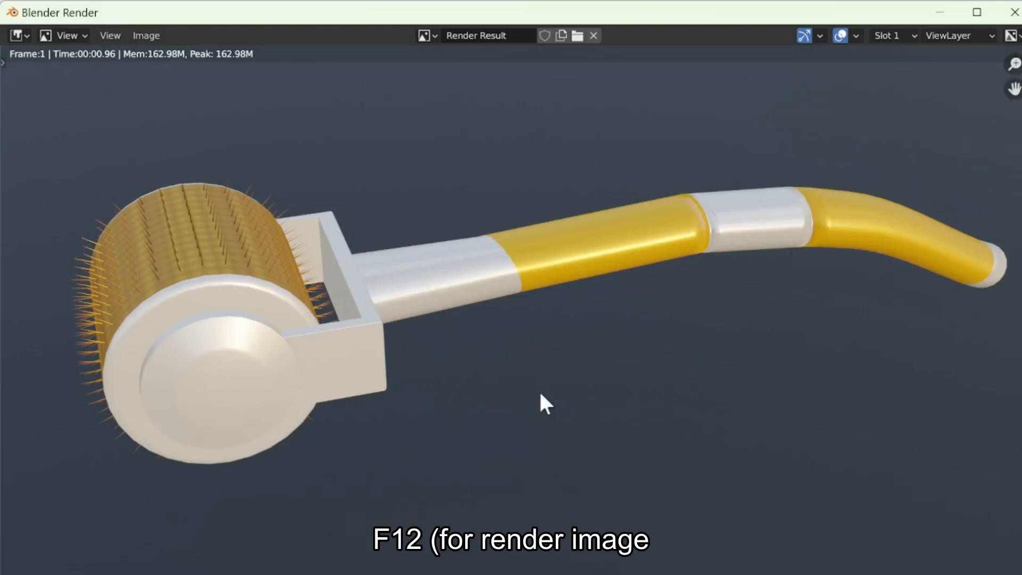